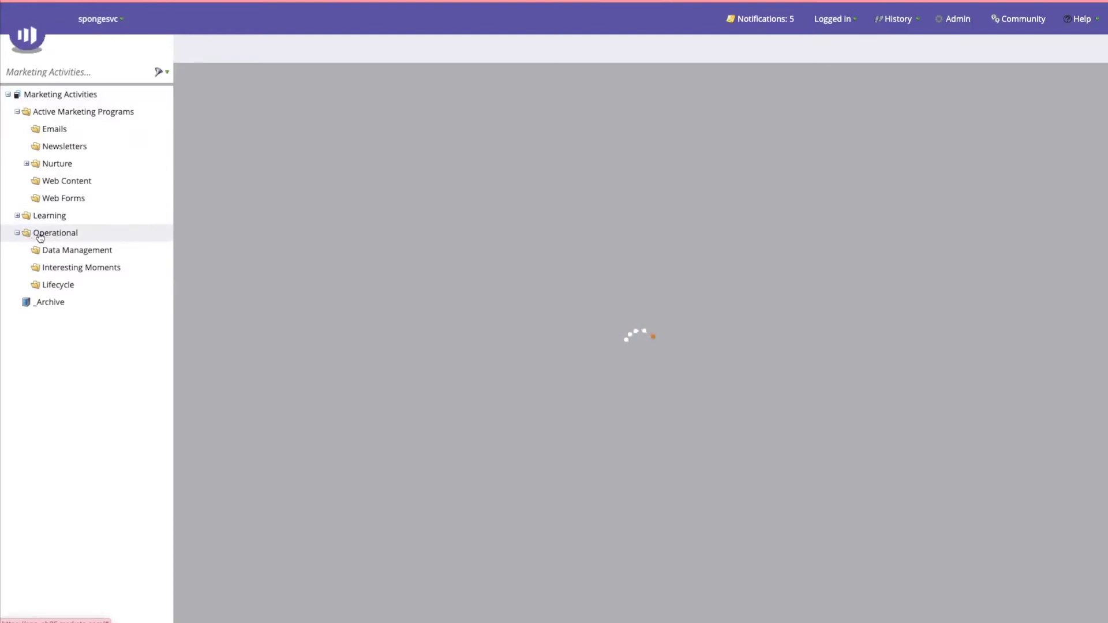
Step: Create a campaign folder named "System Templates [Do Not Modify]" inside the Operational folder
{"action": "right_click", "coordinate": [40, 235]}
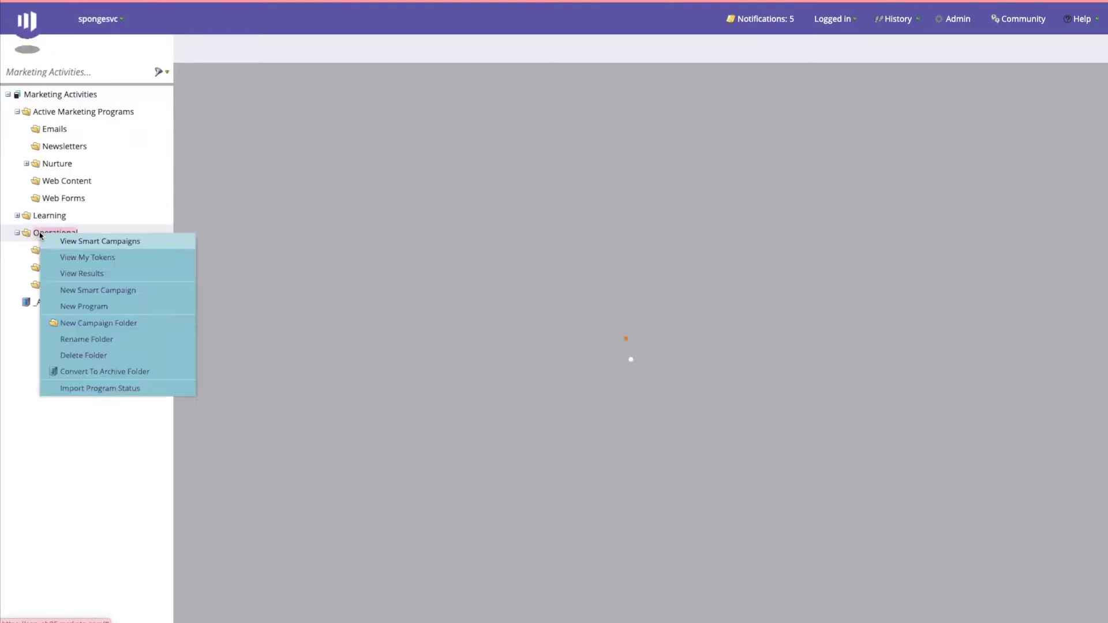
{"action": "left_click", "coordinate": [74, 324]}
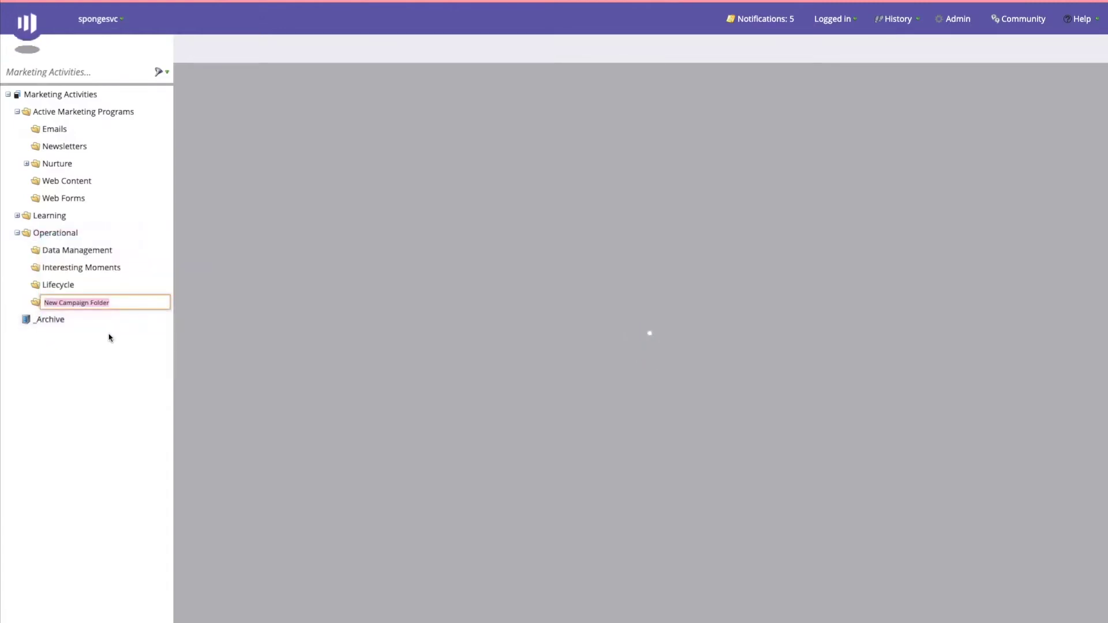
{"action": "type", "text": "System templates"}
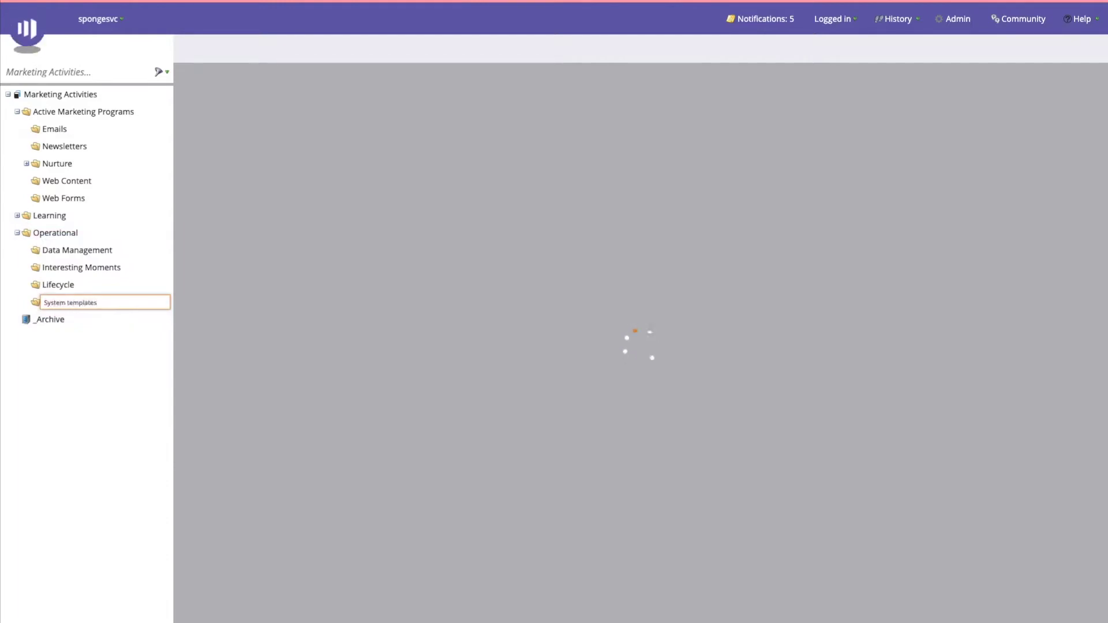
{"action": "key", "text": "BackSpace"}
{"action": "key", "text": "BackSpace"}
{"action": "key", "text": "BackSpace"}
{"action": "key", "text": "BackSpace"}
{"action": "key", "text": "BackSpace"}
{"action": "type", "text": "Templates "}
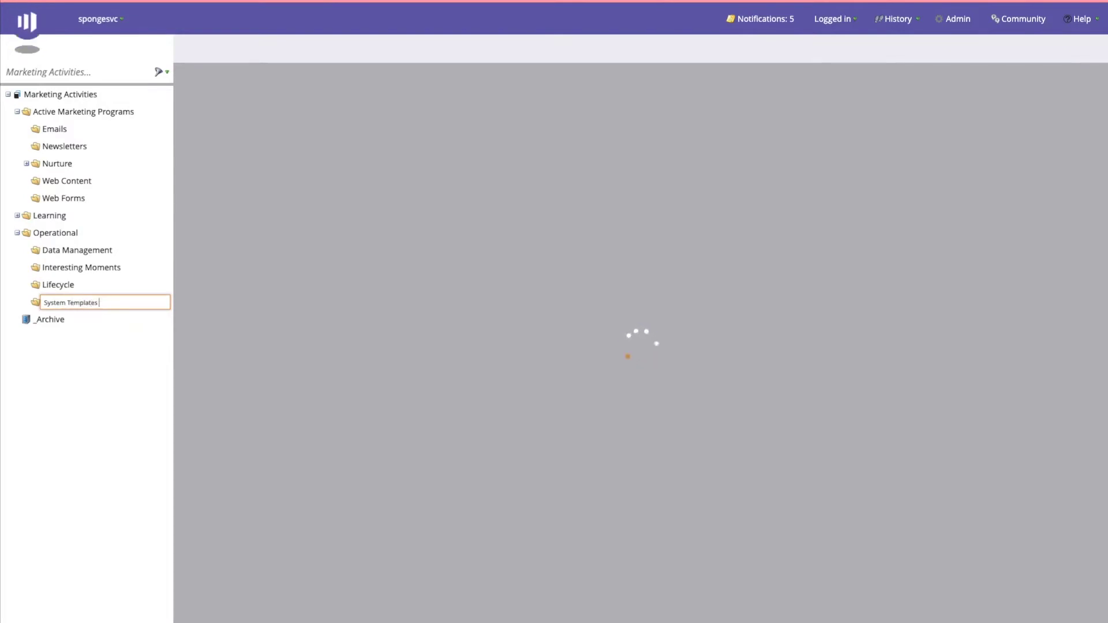
{"action": "type", "text": "[Do Not Modi"}
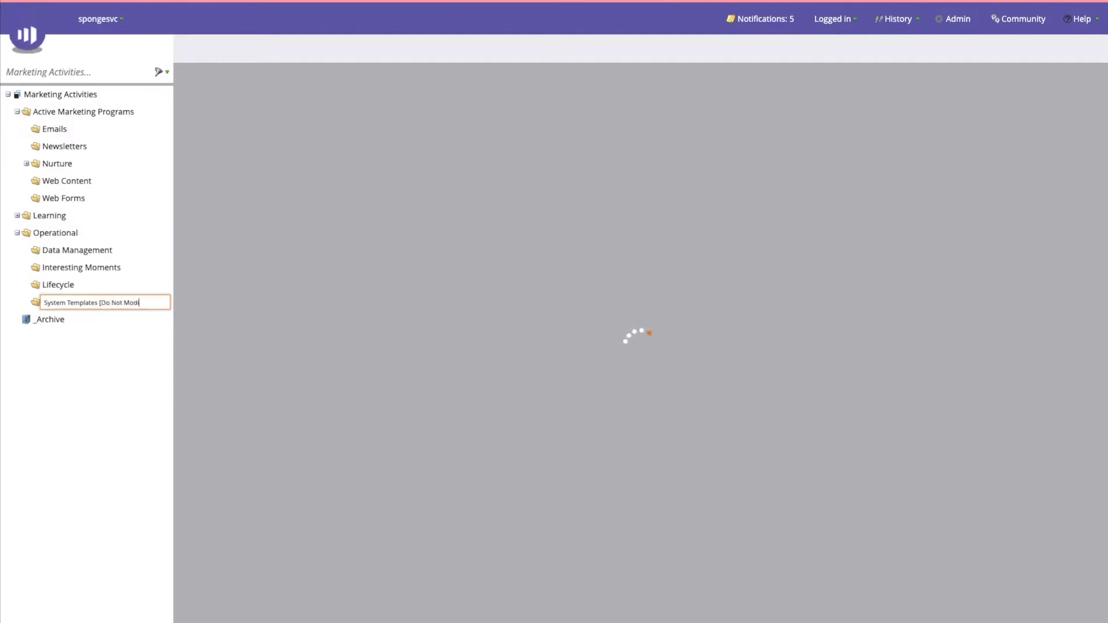
{"action": "type", "text": "fy]"}
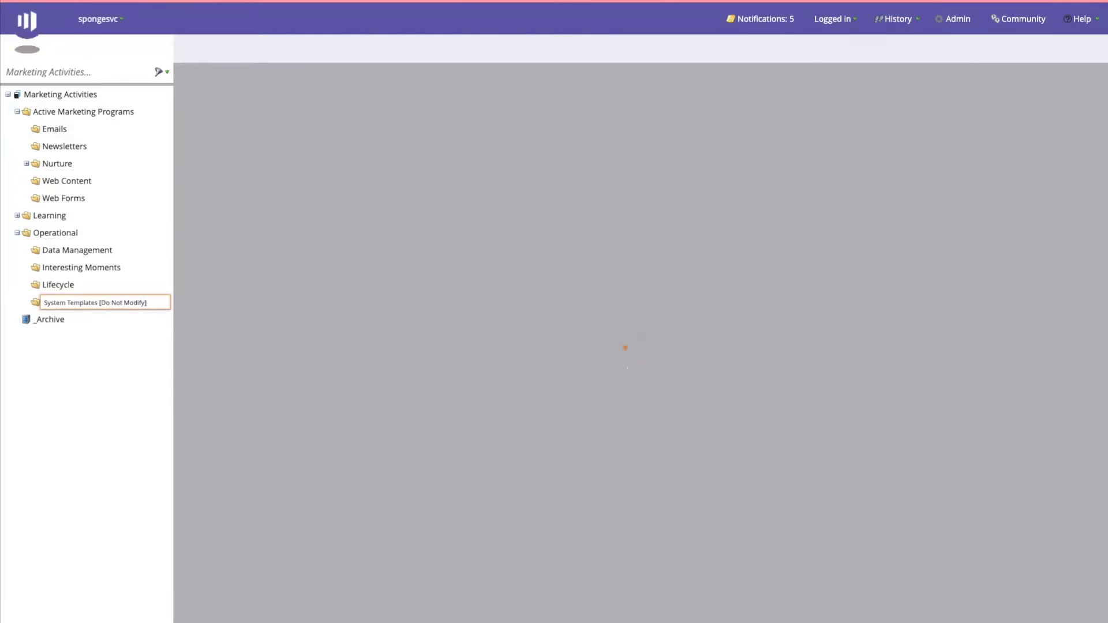
{"action": "left_click", "coordinate": [106, 427]}
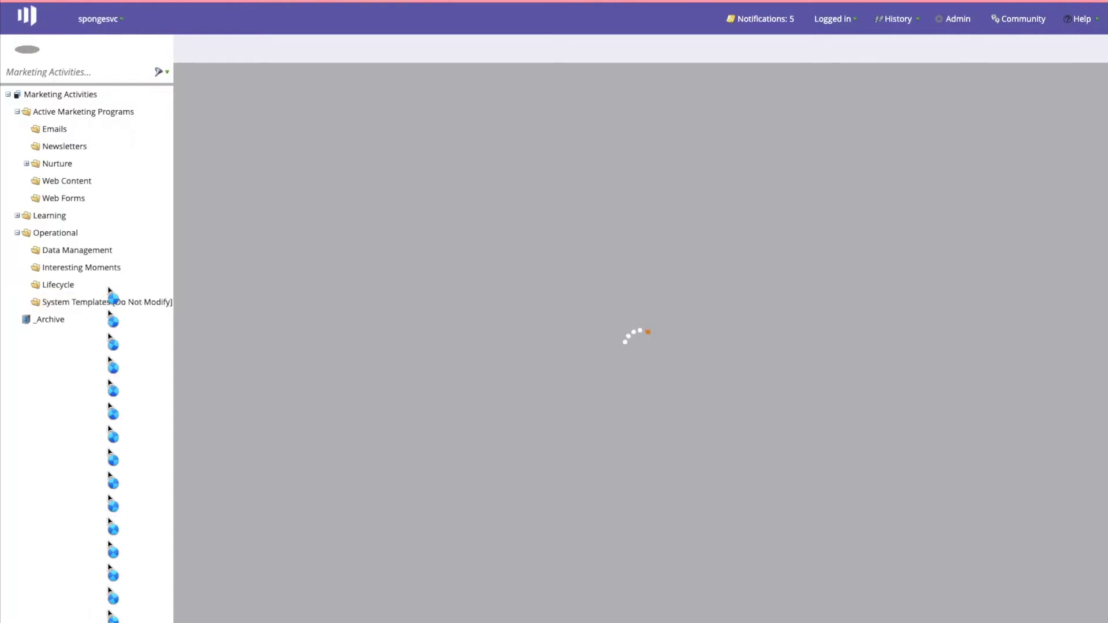
Step: Start a new program in the System Templates [Do Not Modify] folder and name it "EM-YYYY-MM-DD [Solution][Title]"
{"action": "left_click", "coordinate": [83, 301]}
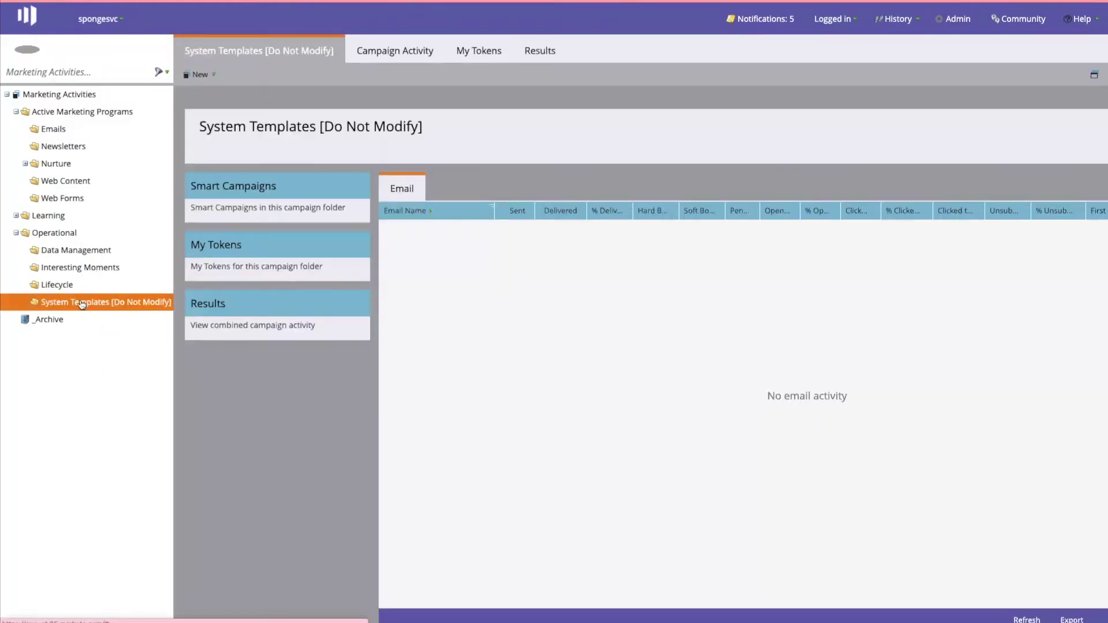
{"action": "right_click", "coordinate": [83, 302]}
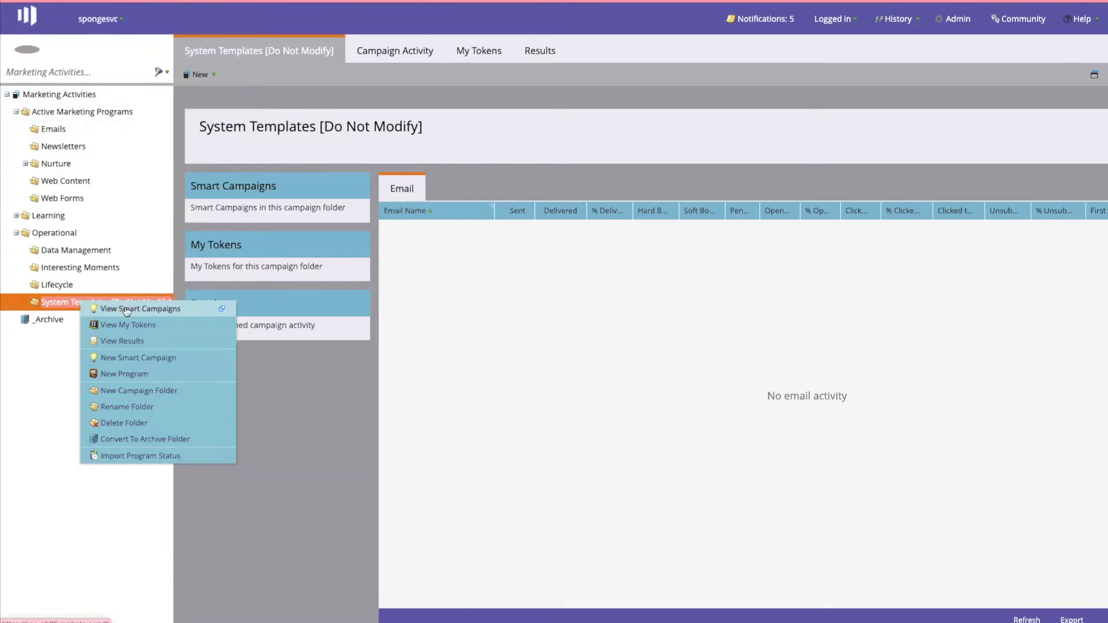
{"action": "left_click", "coordinate": [125, 376]}
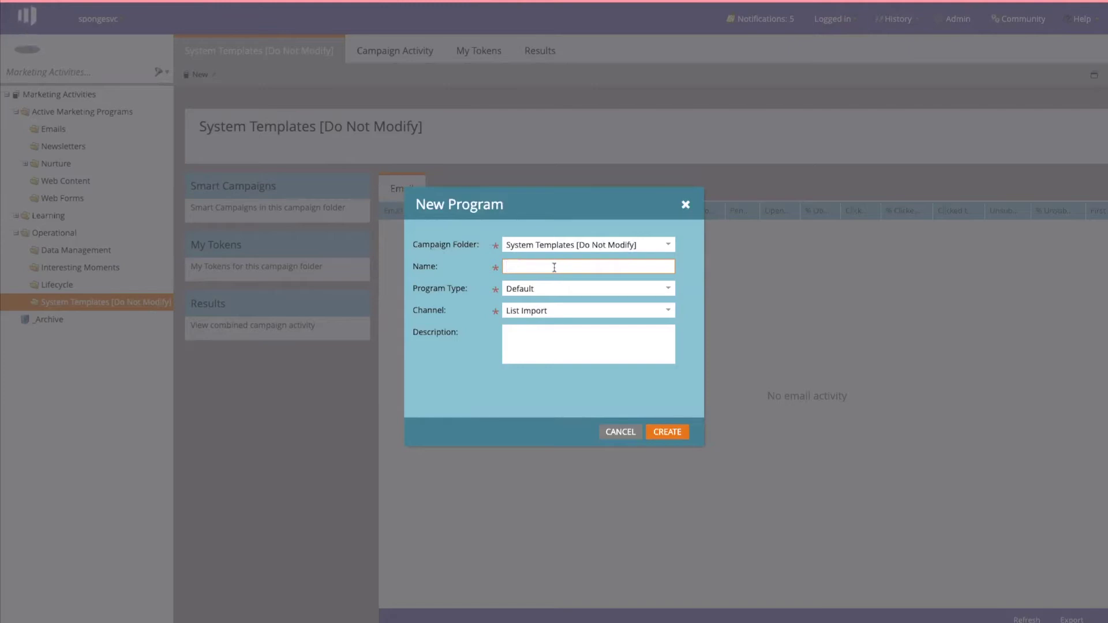
{"action": "type", "text": "EM-"}
{"action": "type", "text": "YYYY"}
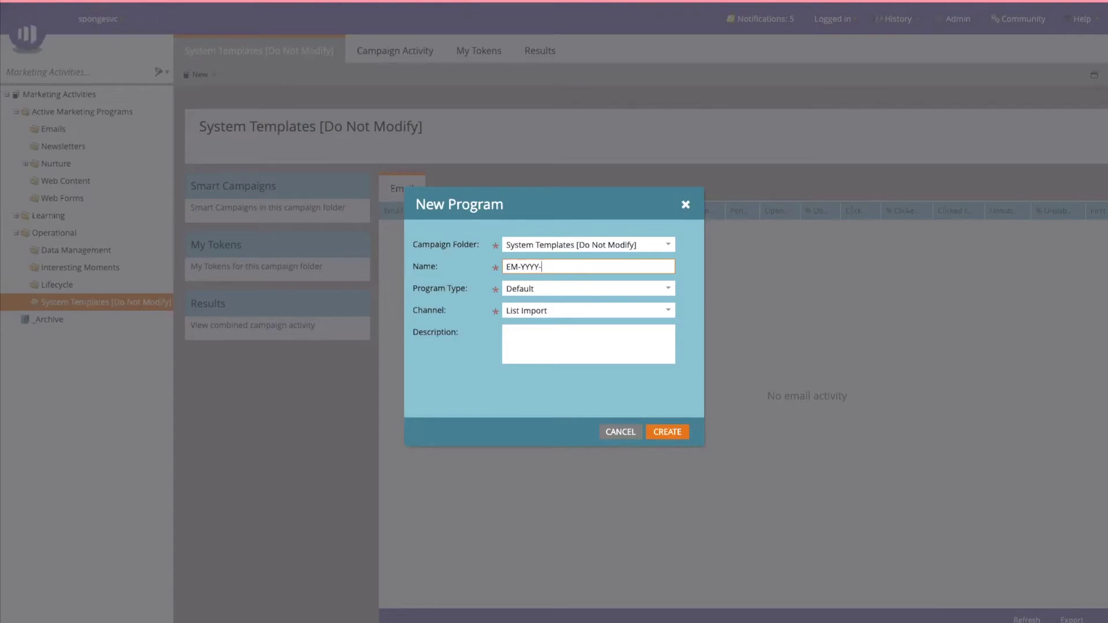
{"action": "type", "text": "-MM"}
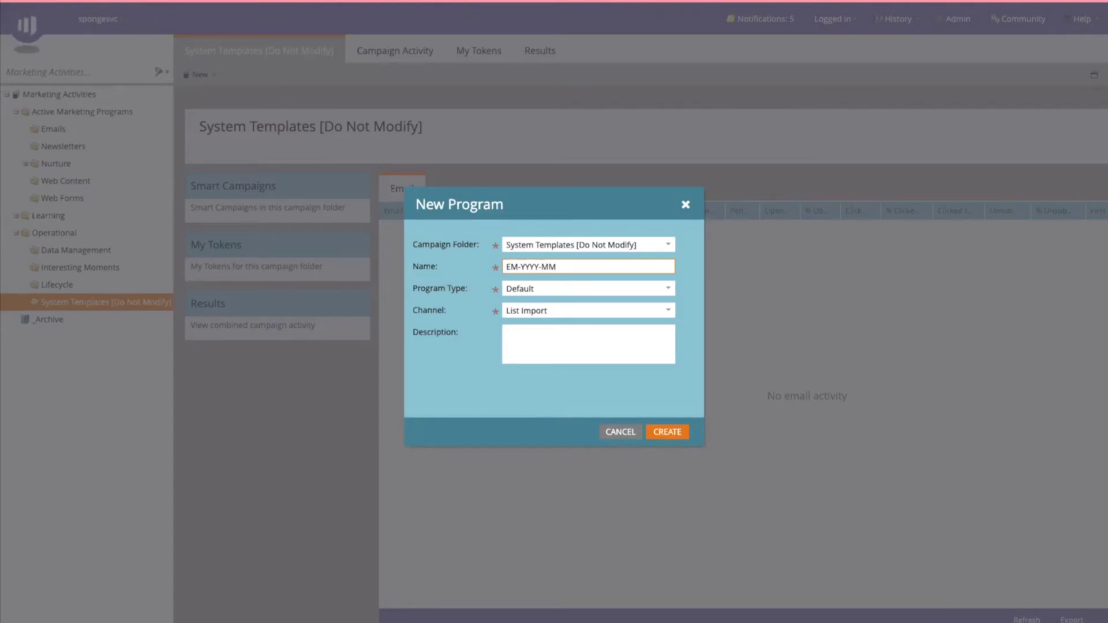
{"action": "type", "text": "-DD [Sol"}
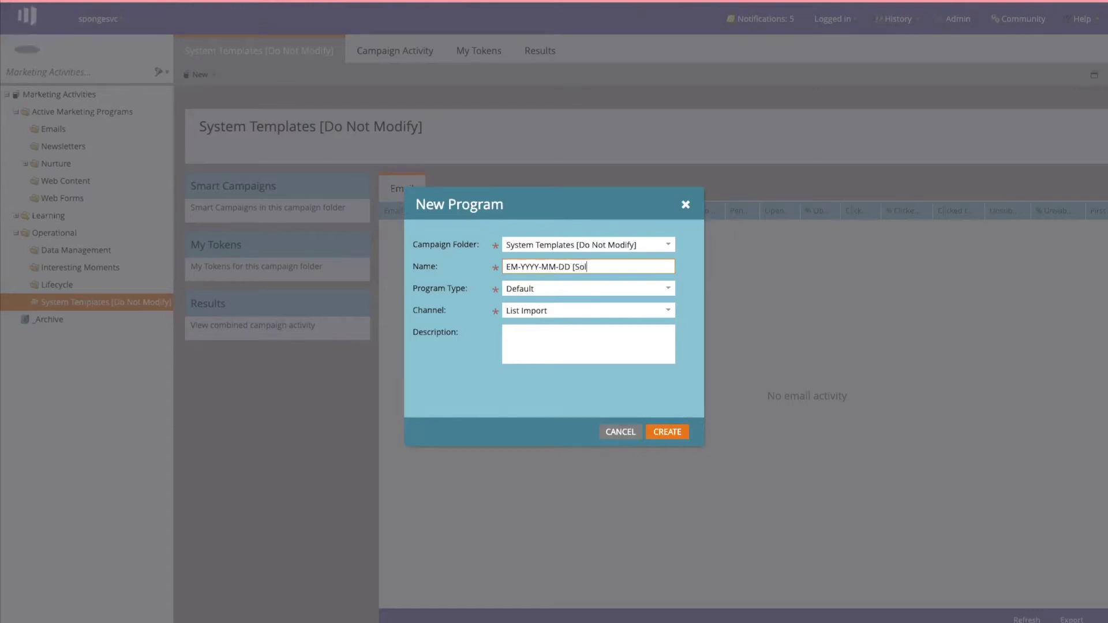
{"action": "type", "text": "ution]["}
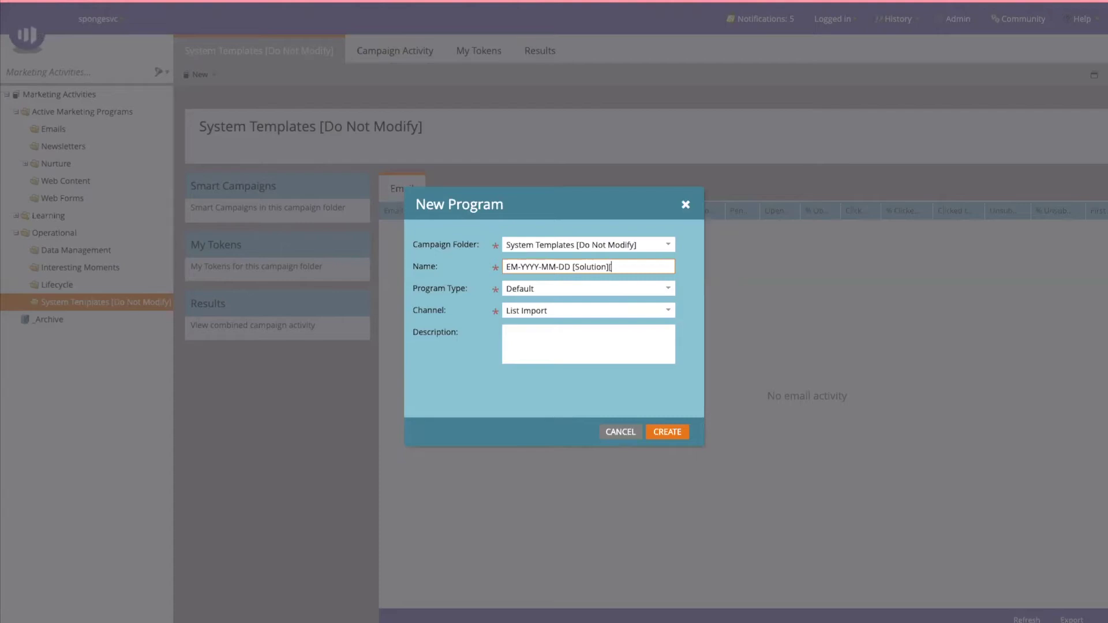
{"action": "type", "text": "Title"}
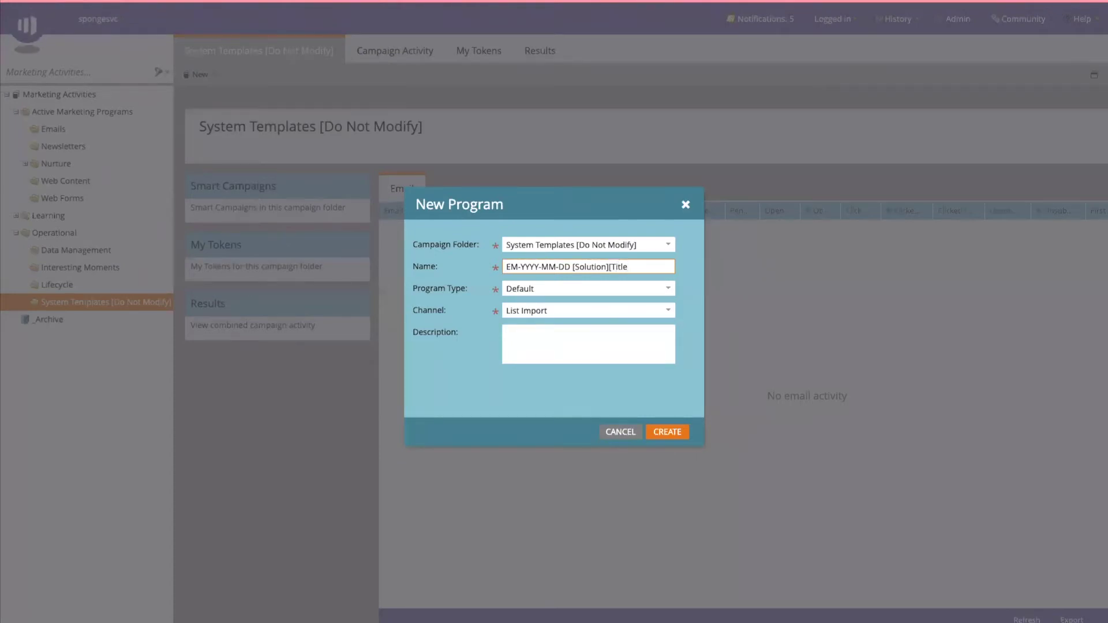
{"action": "type", "text": "[]"}
Step: Set the new program's type to Email, with Email Send as its channel
{"action": "left_click", "coordinate": [657, 289]}
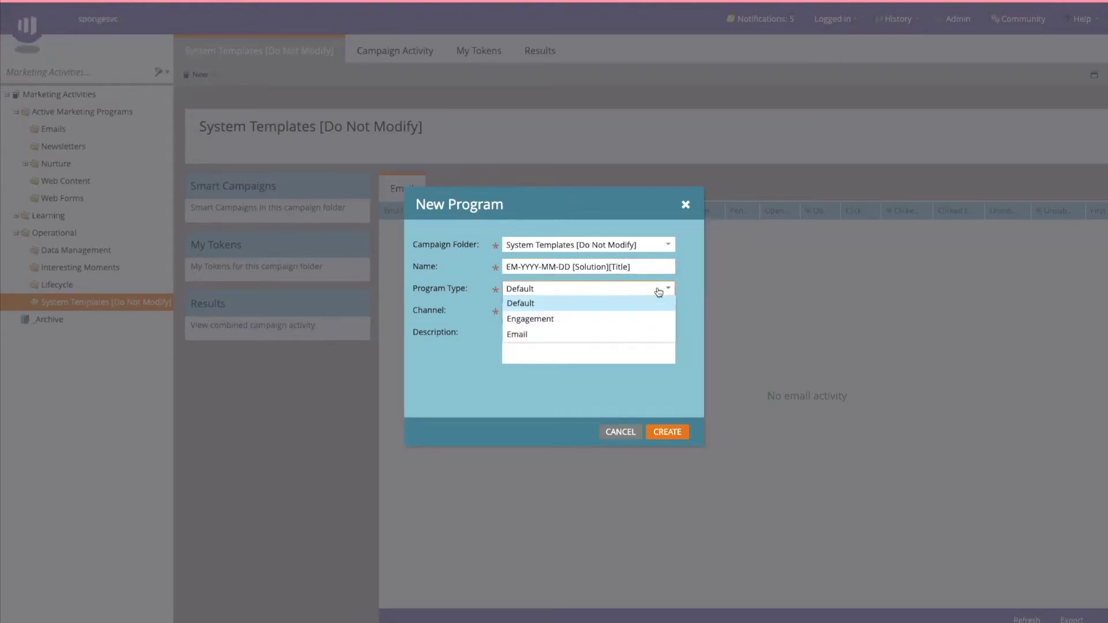
{"action": "left_click", "coordinate": [520, 336]}
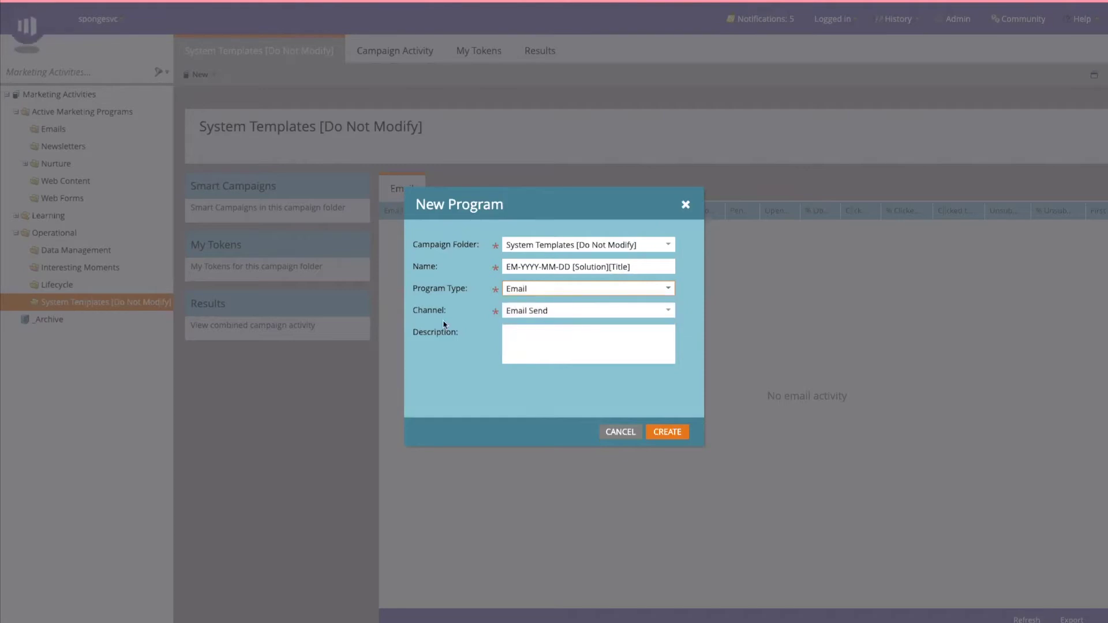
{"action": "key", "text": "Tab"}
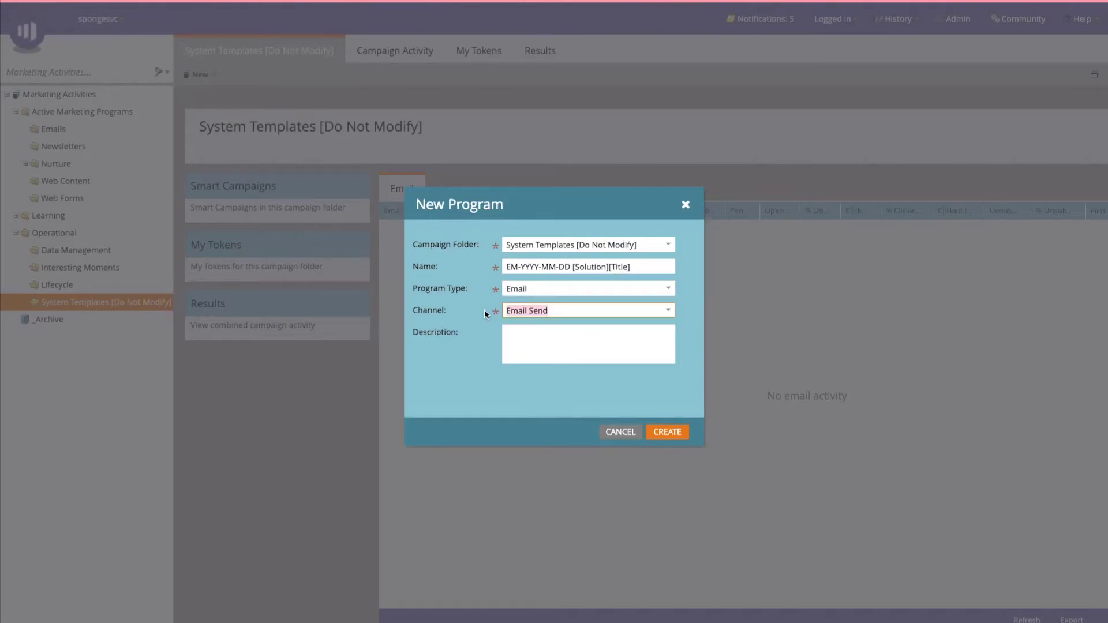
Step: Enter the description "Single Send Email Template for my org." and create the program
{"action": "left_click", "coordinate": [545, 341]}
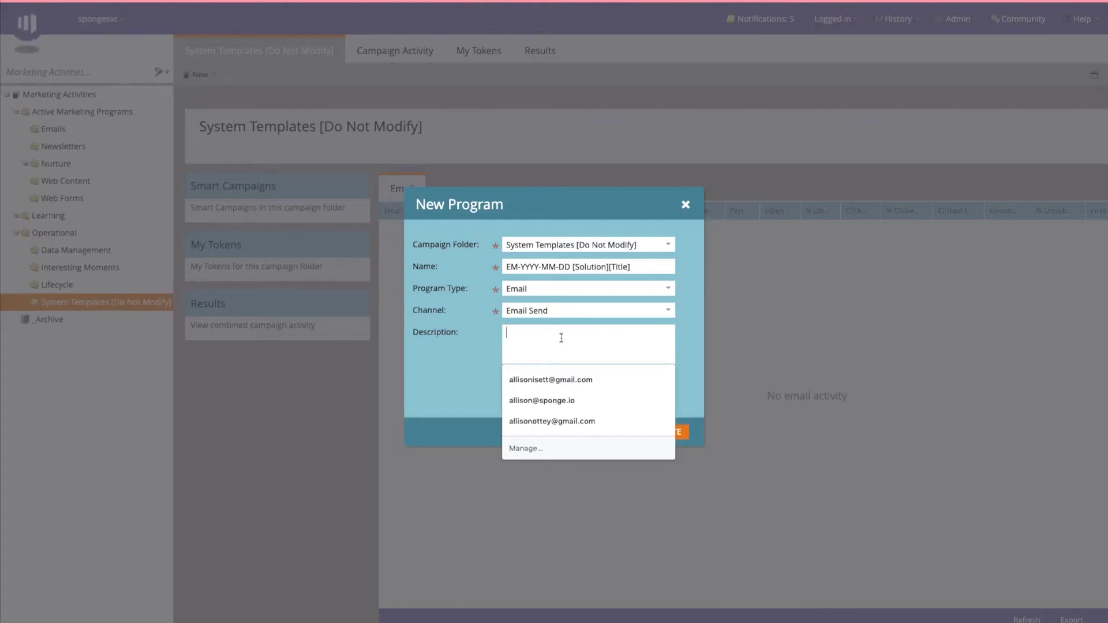
{"action": "type", "text": "Single Send Email Template for "}
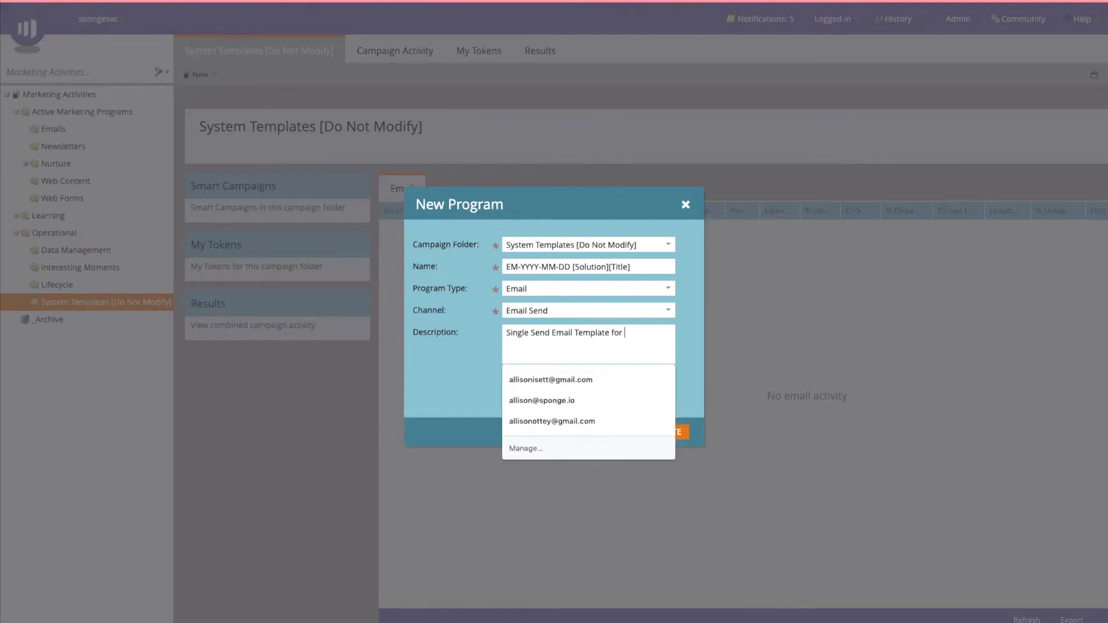
{"action": "type", "text": "my orgina"}
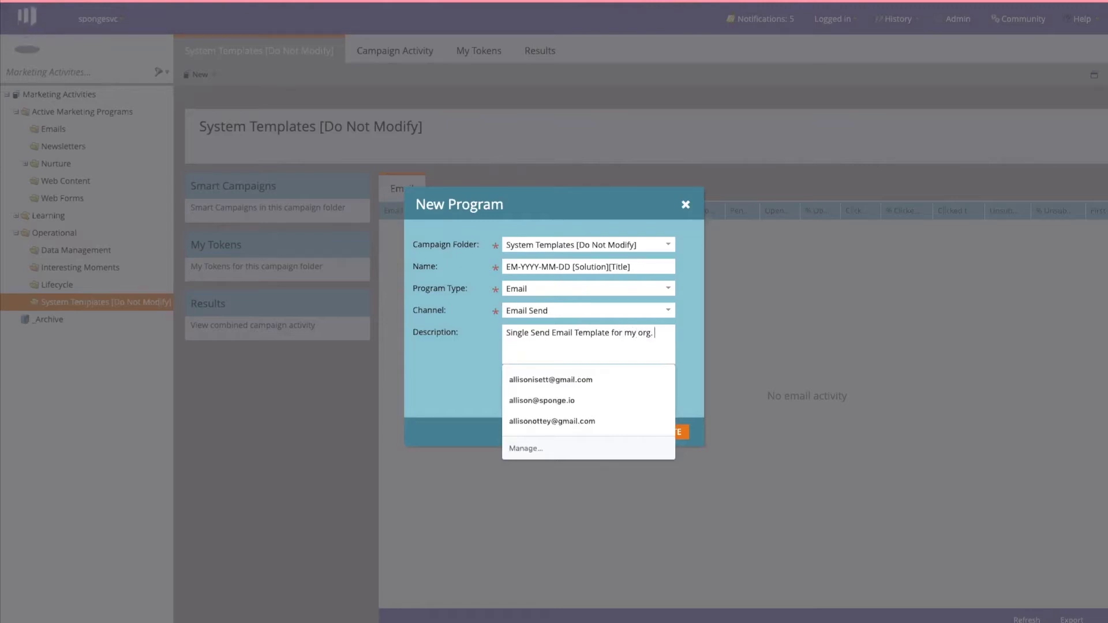
{"action": "left_click", "coordinate": [682, 334]}
{"action": "left_click", "coordinate": [667, 431]}
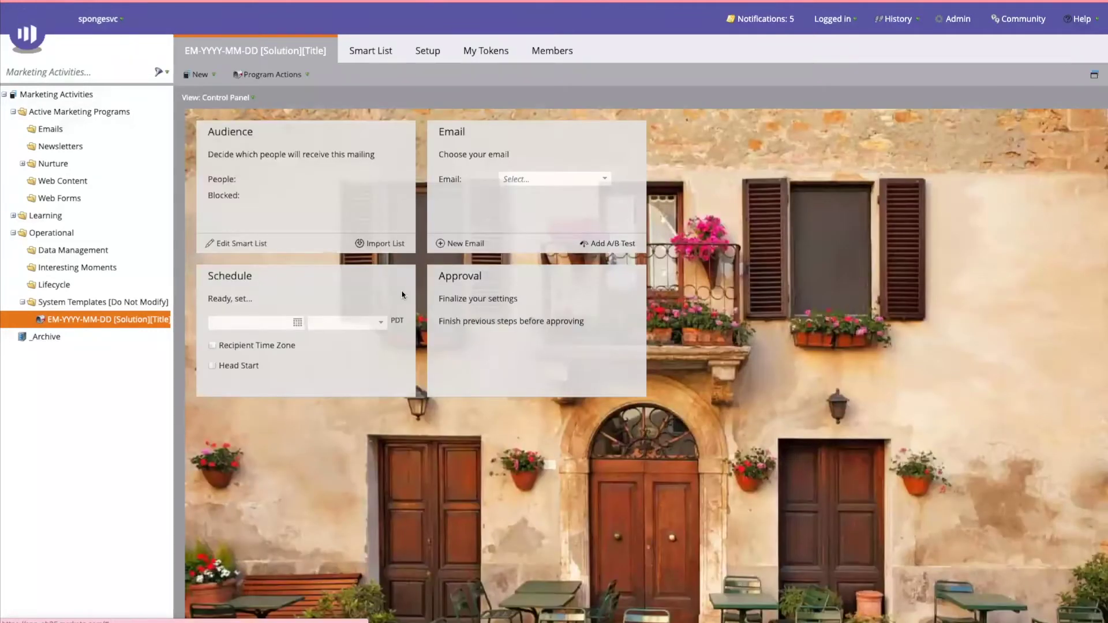
Step: Widen the navigation tree to fit the program name and review the program's setup and token options
{"action": "left_click_drag", "start_coordinate": [174, 288], "coordinate": [288, 300]}
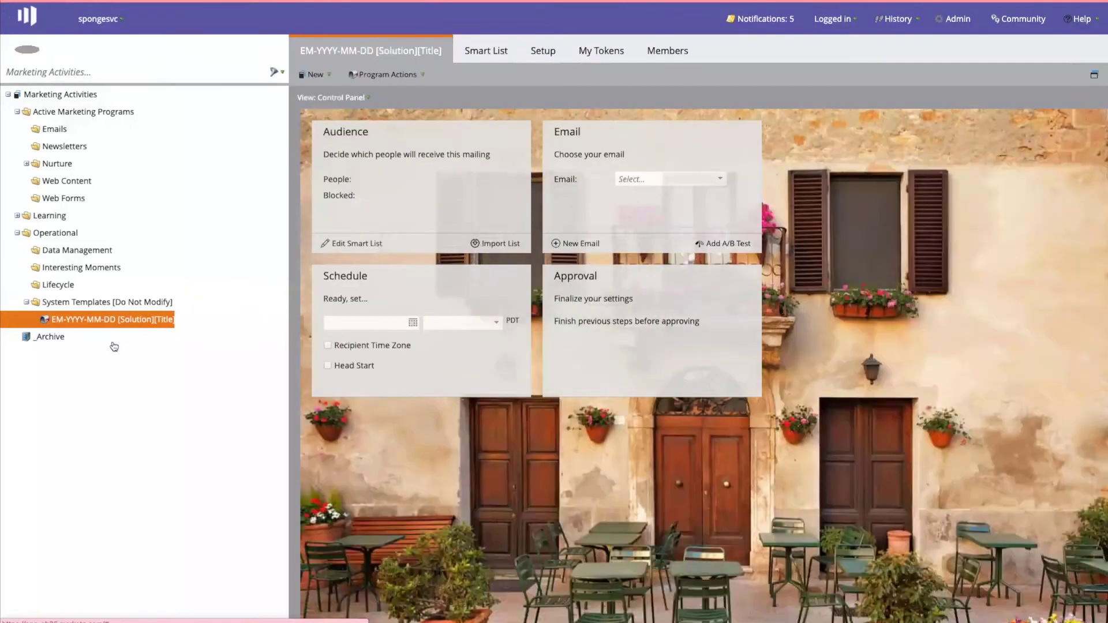
{"action": "left_click", "coordinate": [545, 52]}
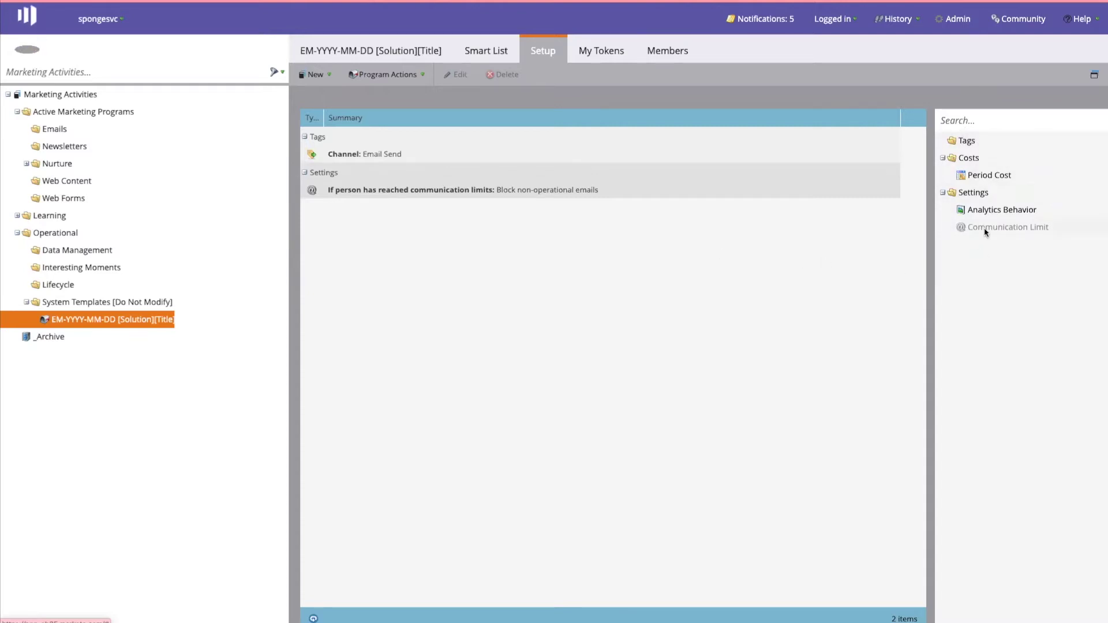
{"action": "left_click", "coordinate": [599, 52]}
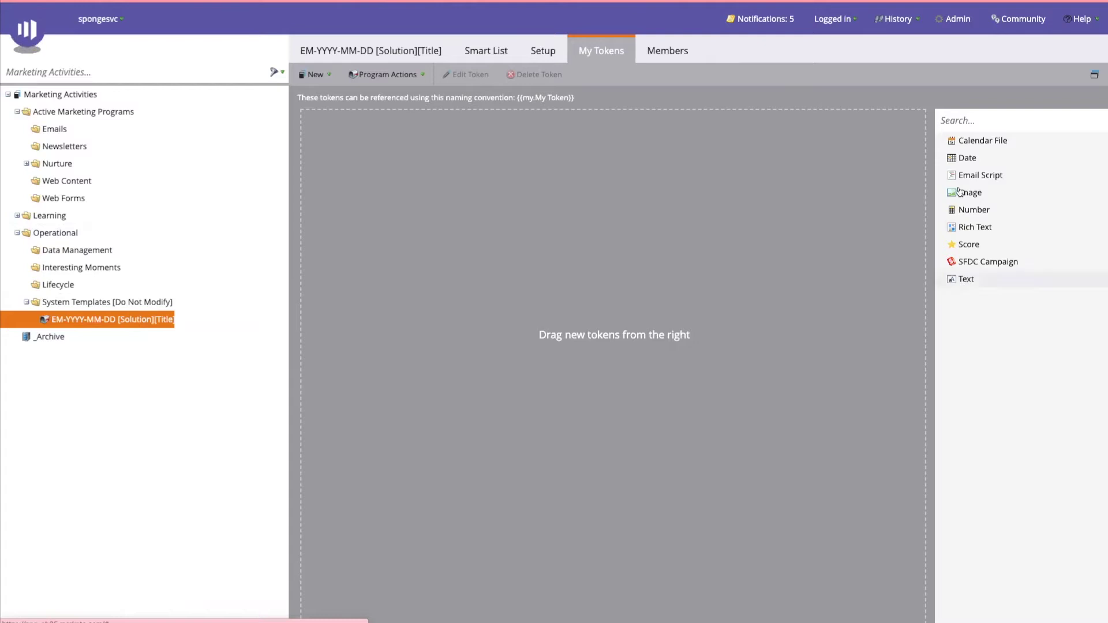
Step: Add the Unsubscribed person-attribute filter to the program's smart list and set it to false
{"action": "left_click", "coordinate": [484, 51]}
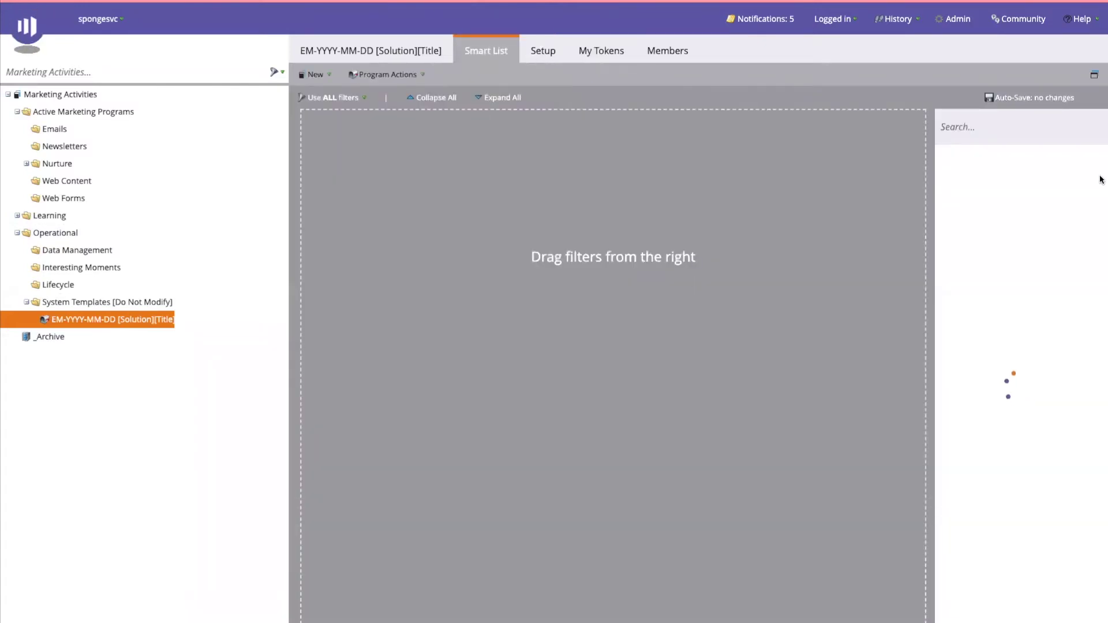
{"action": "left_click", "coordinate": [990, 128]}
{"action": "type", "text": "unsubsc"}
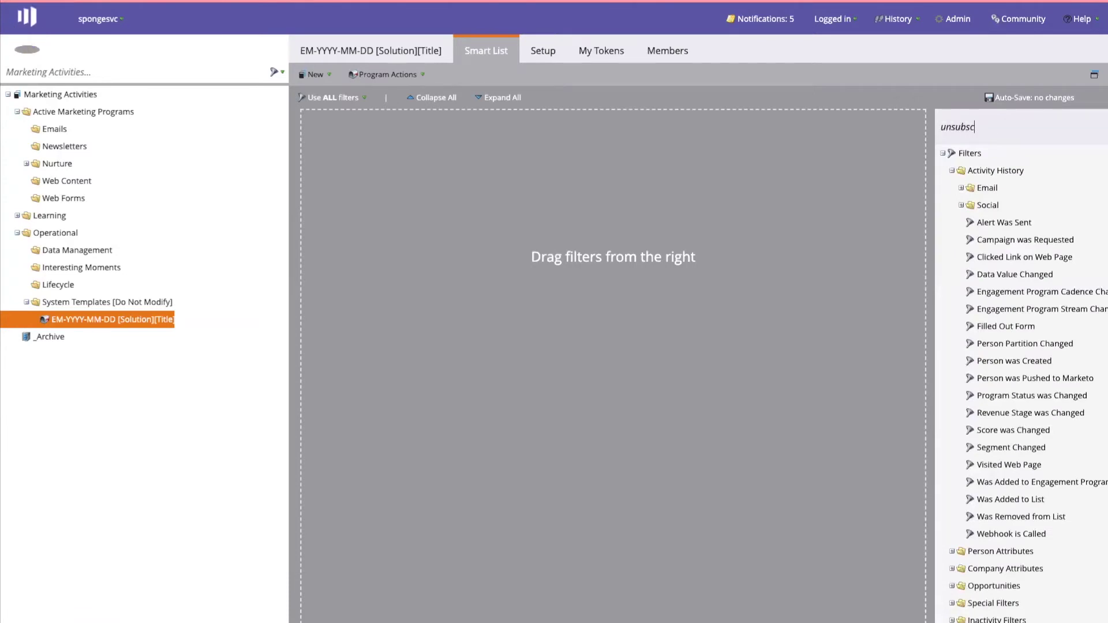
{"action": "type", "text": "r"}
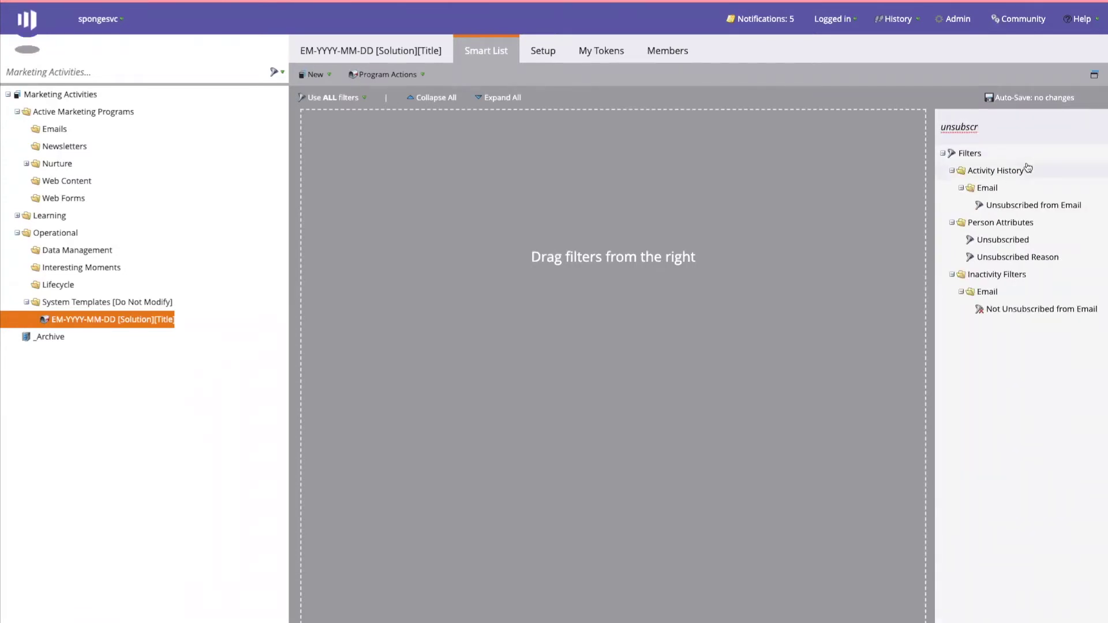
{"action": "left_click_drag", "start_coordinate": [1002, 239], "coordinate": [663, 248]}
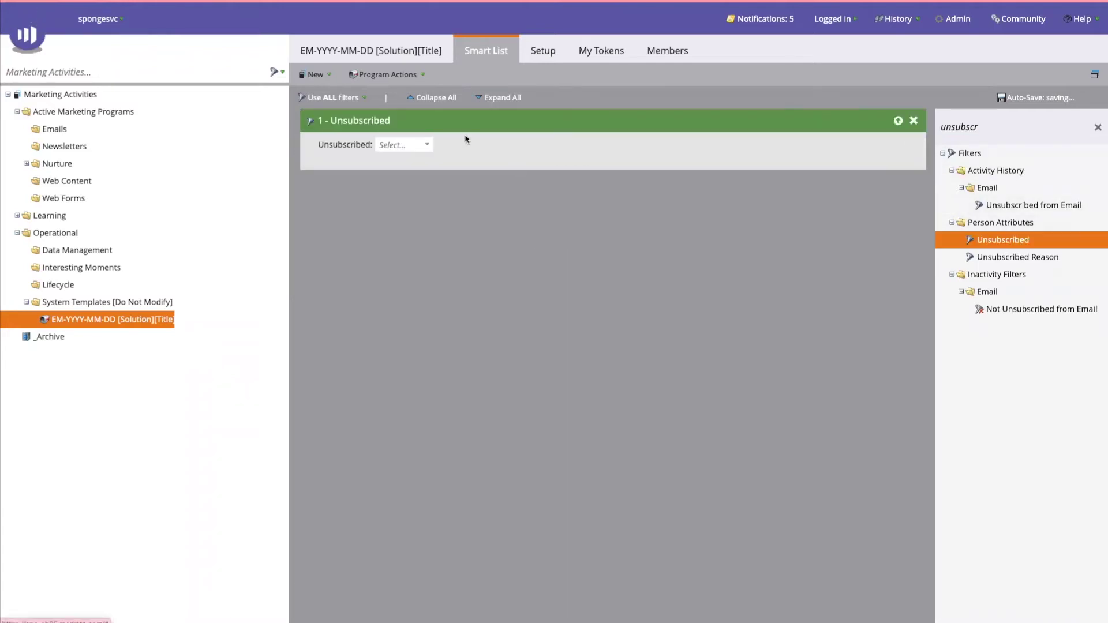
{"action": "left_click", "coordinate": [425, 145]}
{"action": "left_click", "coordinate": [410, 160]}
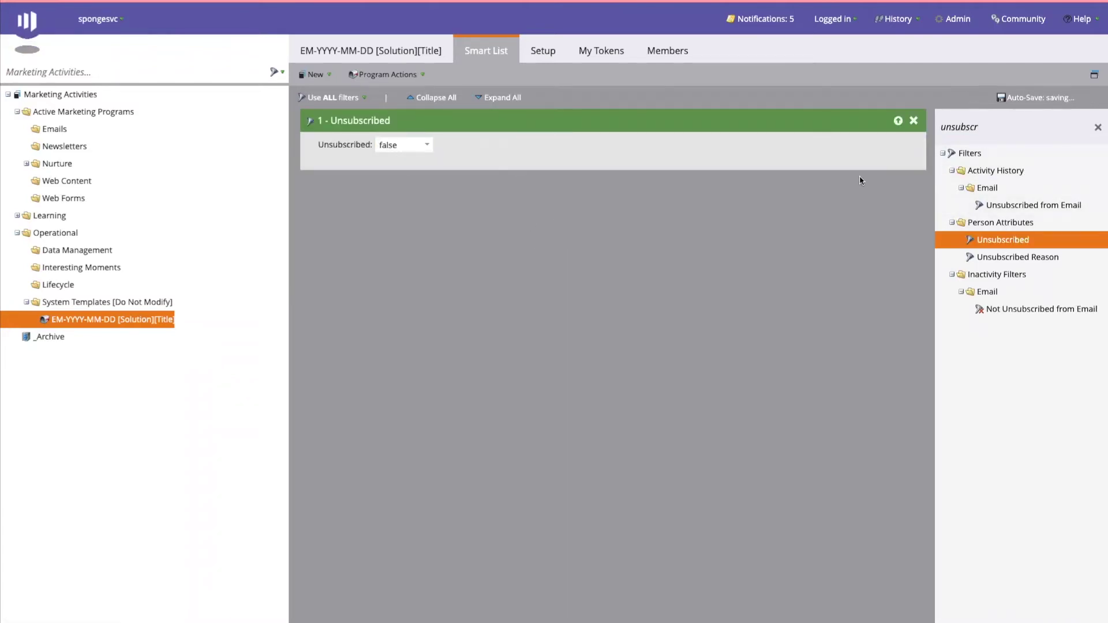
Step: Add the Email Invalid person-attribute filter to the smart list and set it to false
{"action": "left_click", "coordinate": [1024, 126]}
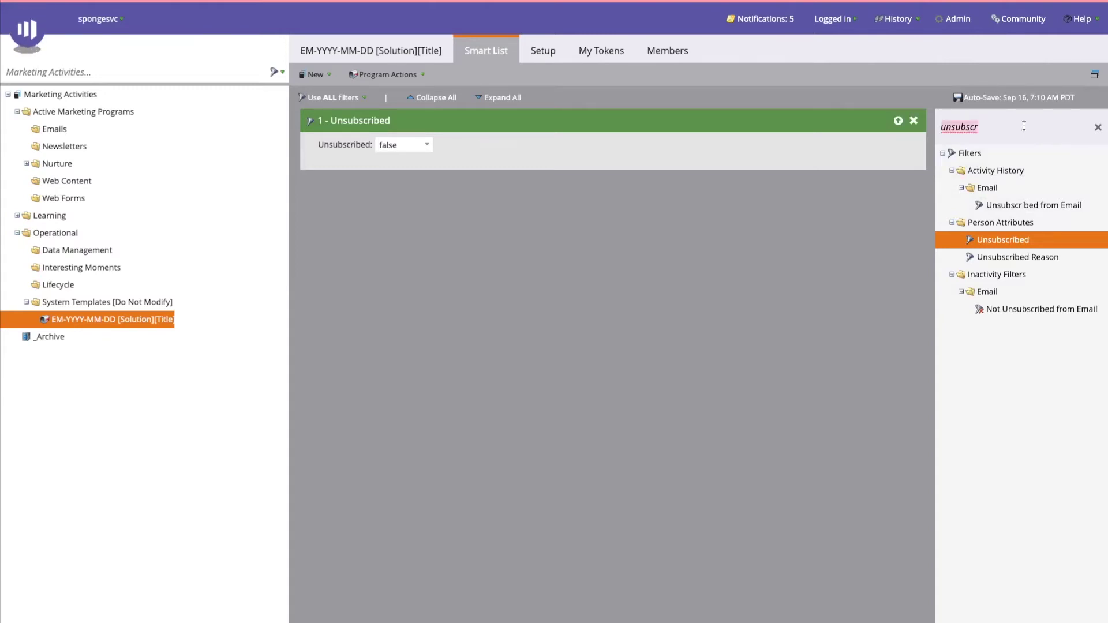
{"action": "key", "text": "ctrl+a"}
{"action": "type", "text": "email"}
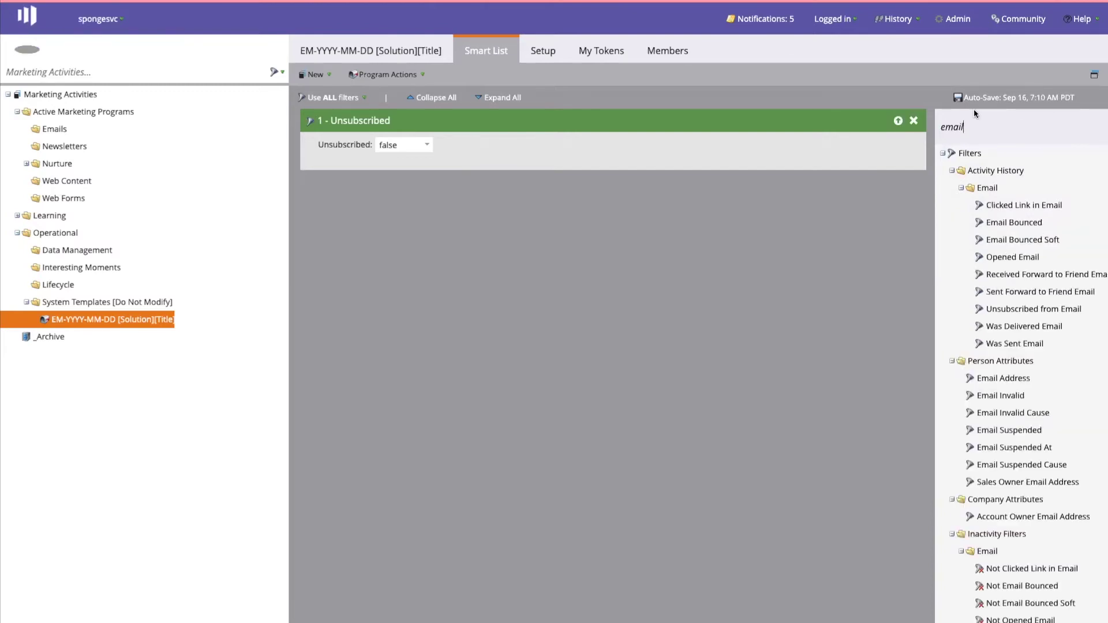
{"action": "key", "text": "BackSpace"}
{"action": "key", "text": "BackSpace"}
{"action": "key", "text": "BackSpace"}
{"action": "key", "text": "BackSpace"}
{"action": "key", "text": "BackSpace"}
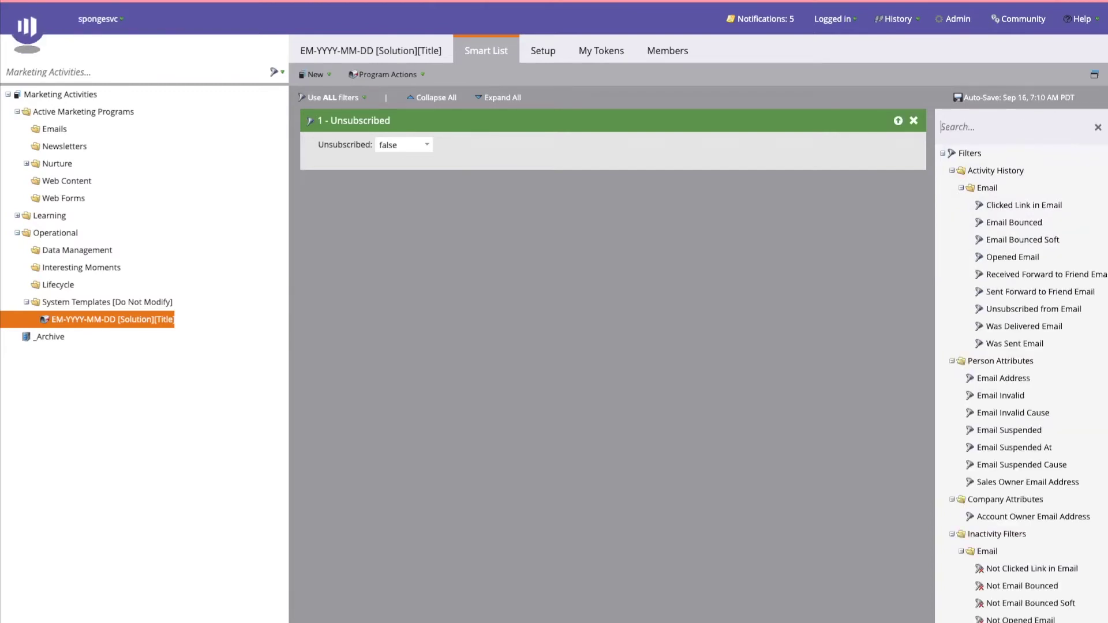
{"action": "type", "text": "Invalid"}
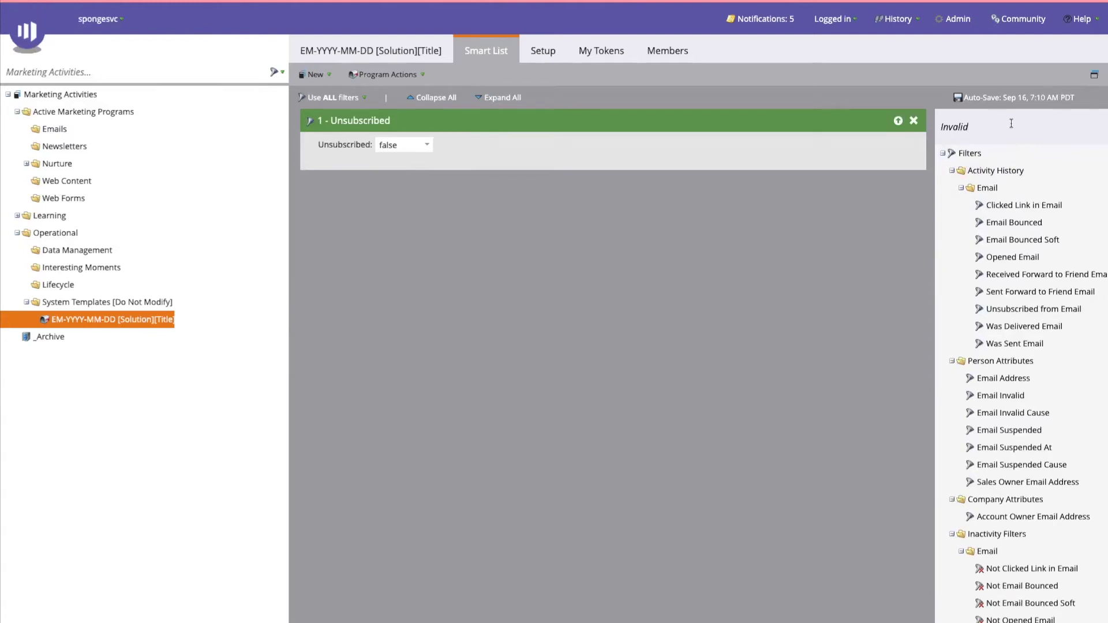
{"action": "left_click_drag", "start_coordinate": [1004, 188], "coordinate": [429, 212]}
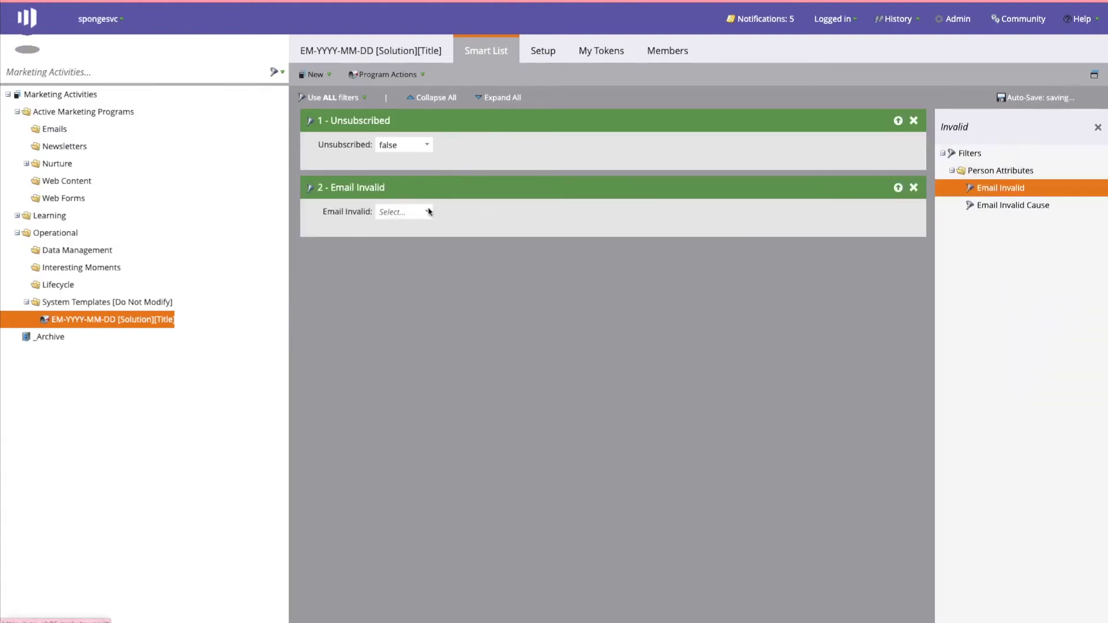
{"action": "left_click", "coordinate": [428, 212]}
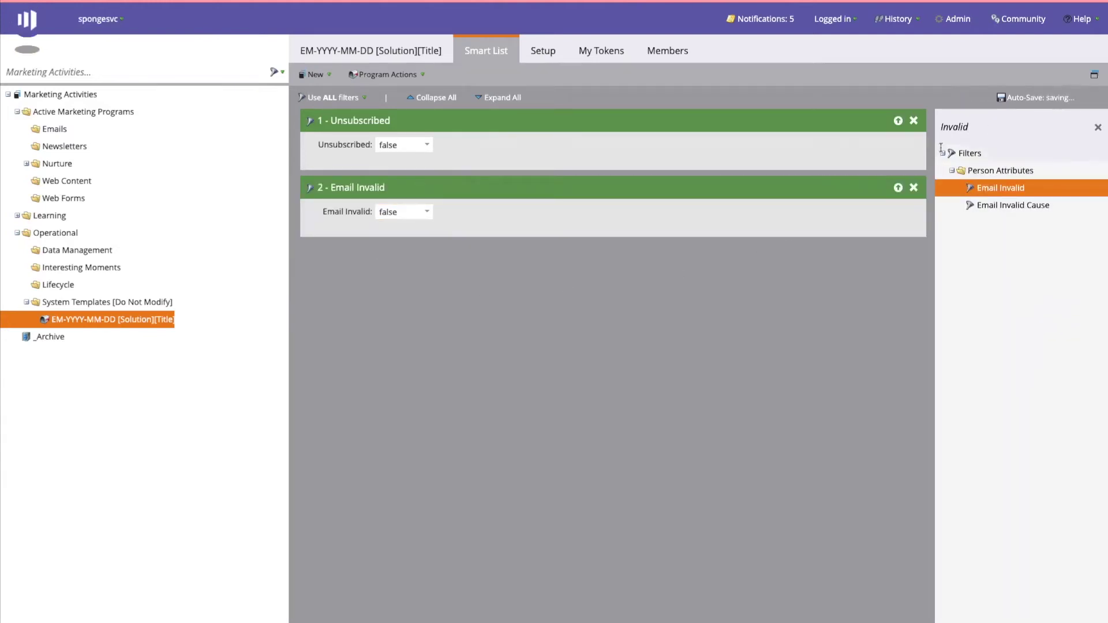
Step: Add the Black Listed person-attribute filter to the smart list and set it to false
{"action": "left_click", "coordinate": [1002, 130]}
{"action": "type", "text": "B"}
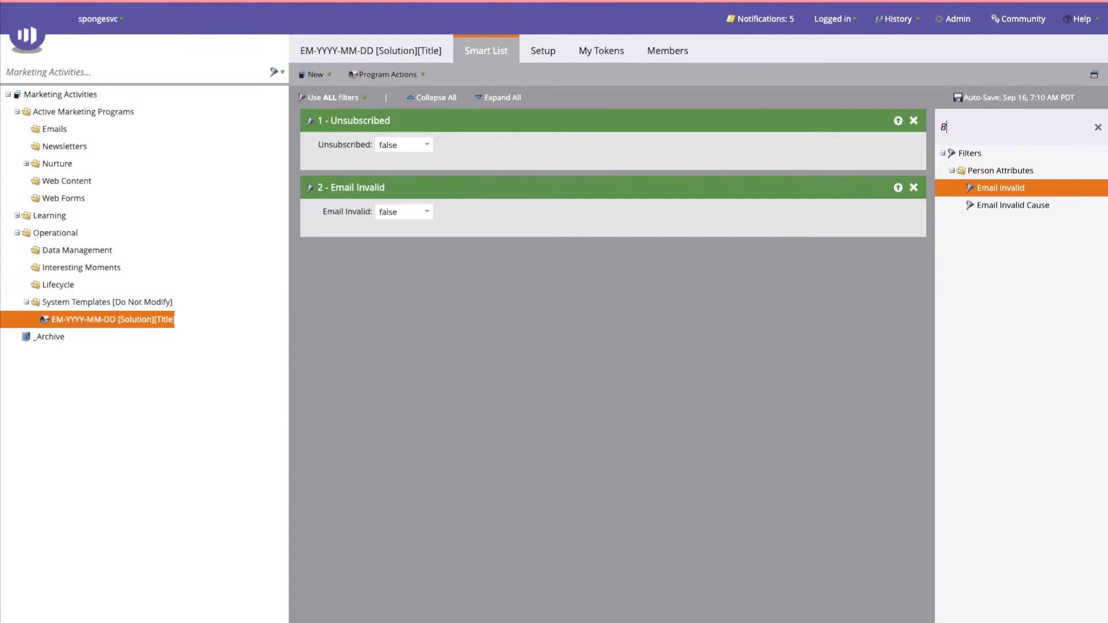
{"action": "type", "text": "lack list"}
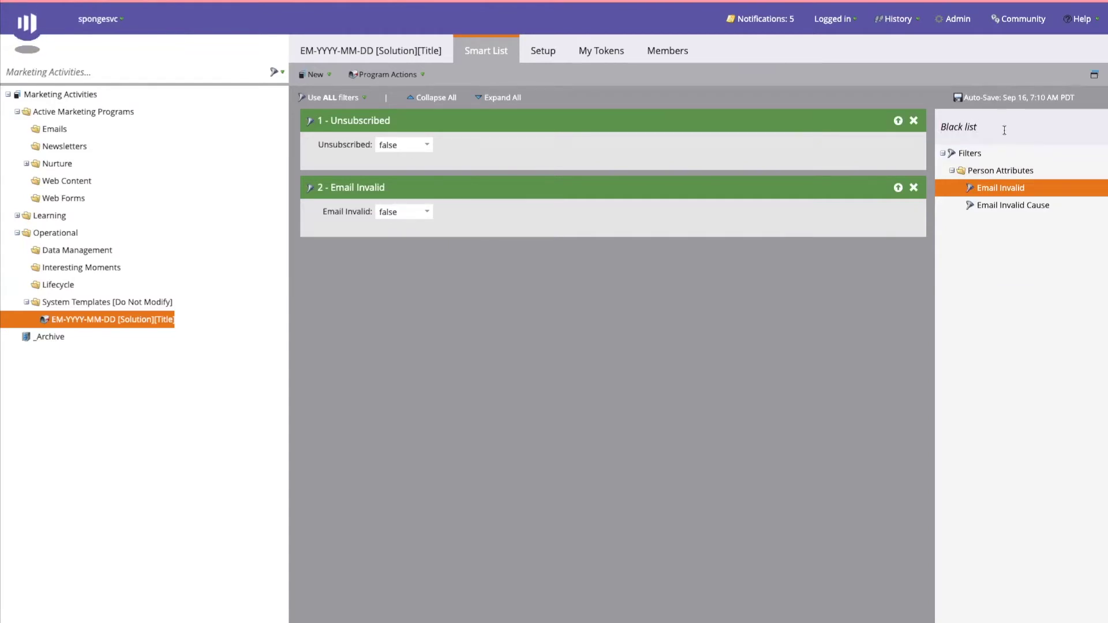
{"action": "left_click_drag", "start_coordinate": [998, 187], "coordinate": [430, 276]}
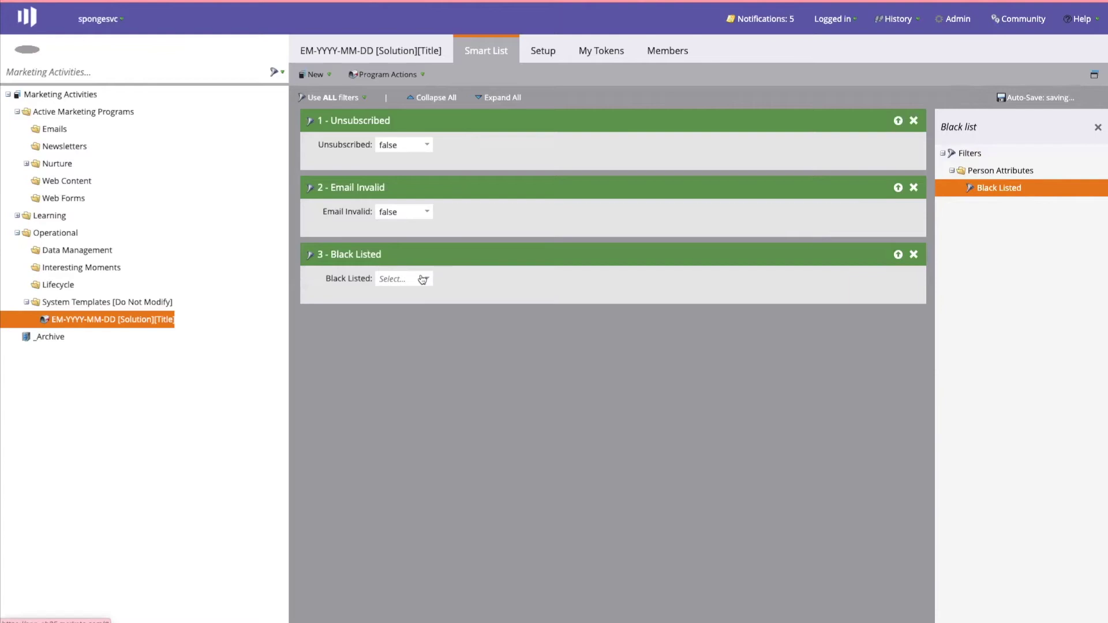
{"action": "left_click", "coordinate": [423, 280]}
{"action": "left_click", "coordinate": [408, 310]}
Step: Add the Marketing Suspended person-attribute filter to the smart list and set it to false
{"action": "triple_click", "coordinate": [1014, 131]}
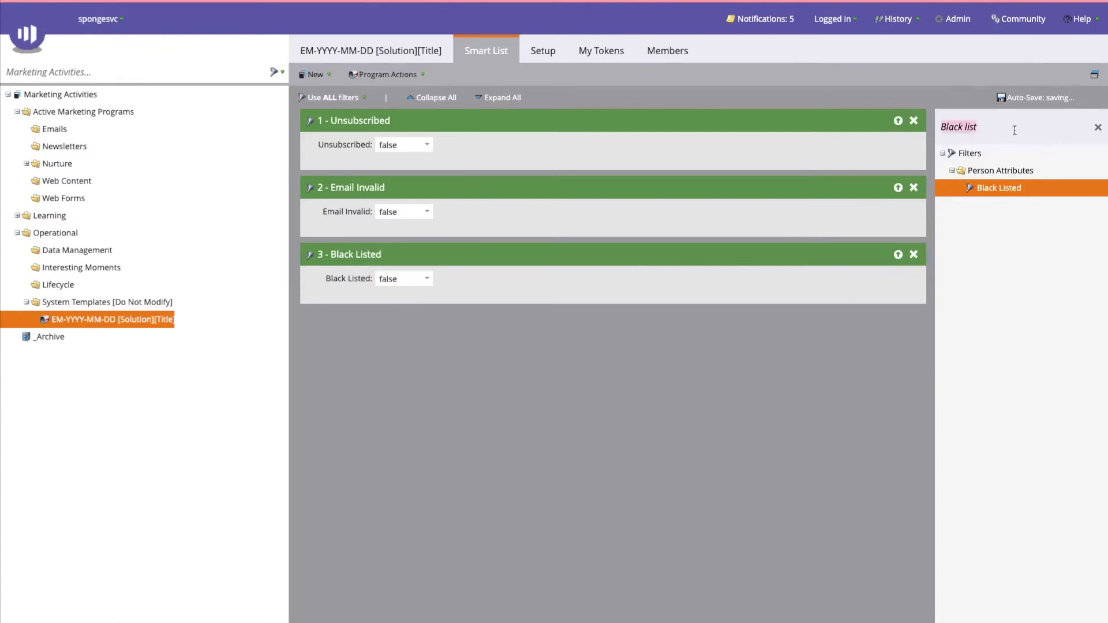
{"action": "type", "text": "Market"}
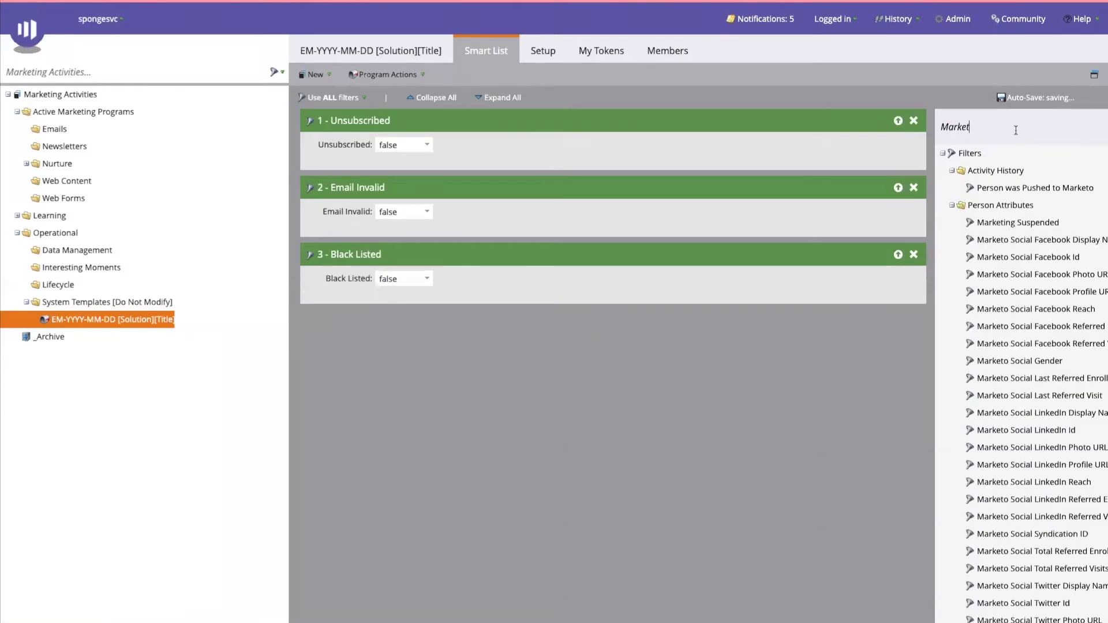
{"action": "type", "text": "ing sus"}
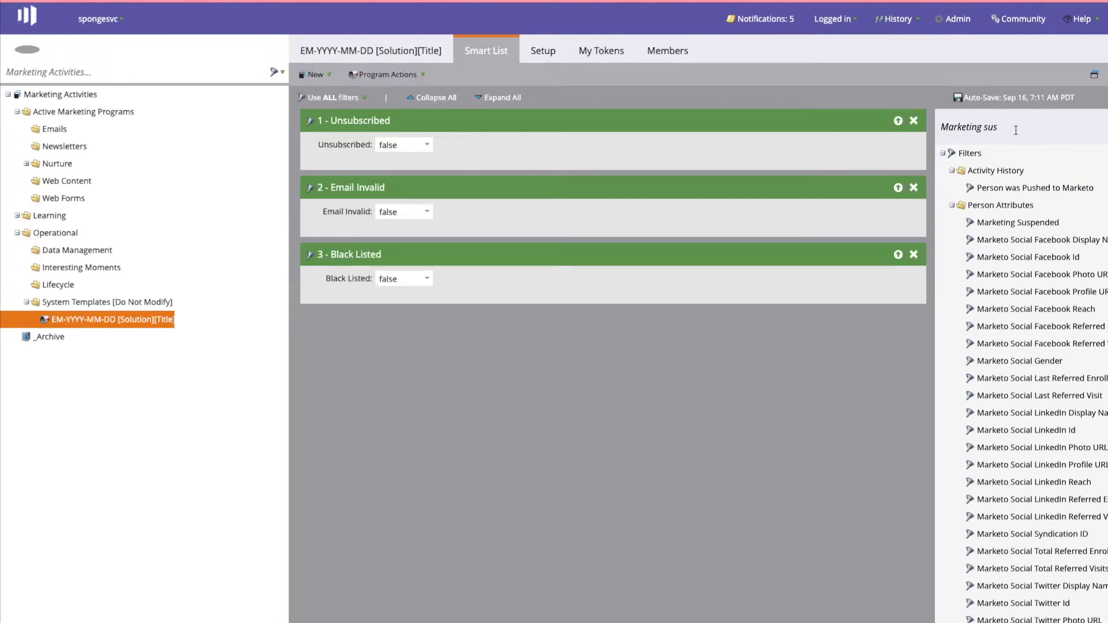
{"action": "left_click_drag", "start_coordinate": [989, 186], "coordinate": [340, 397]}
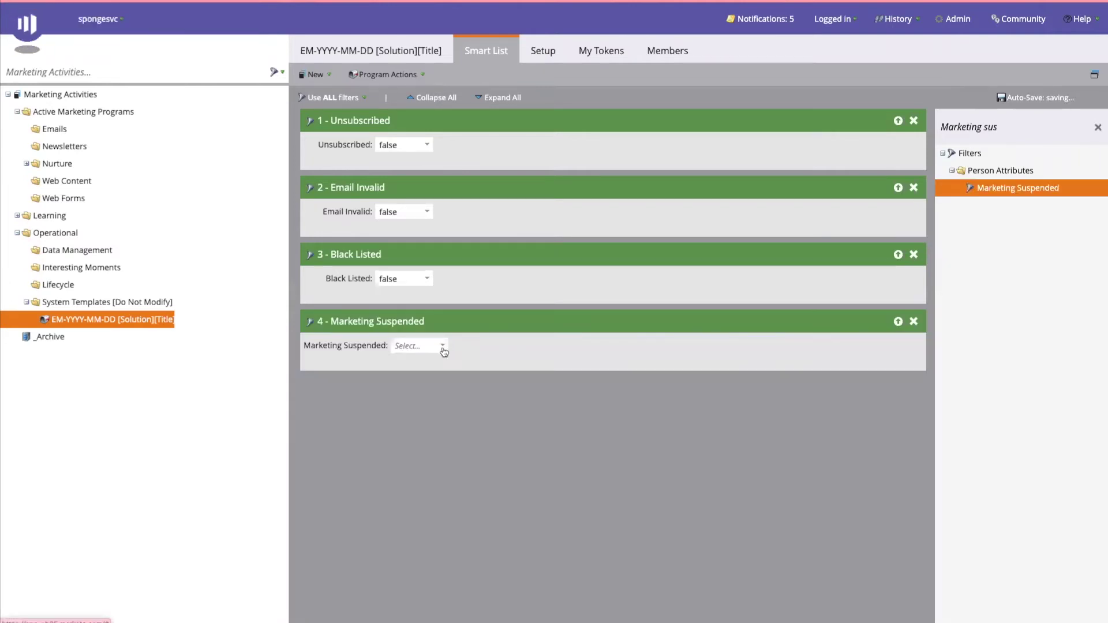
{"action": "left_click", "coordinate": [444, 352]}
{"action": "left_click", "coordinate": [412, 375]}
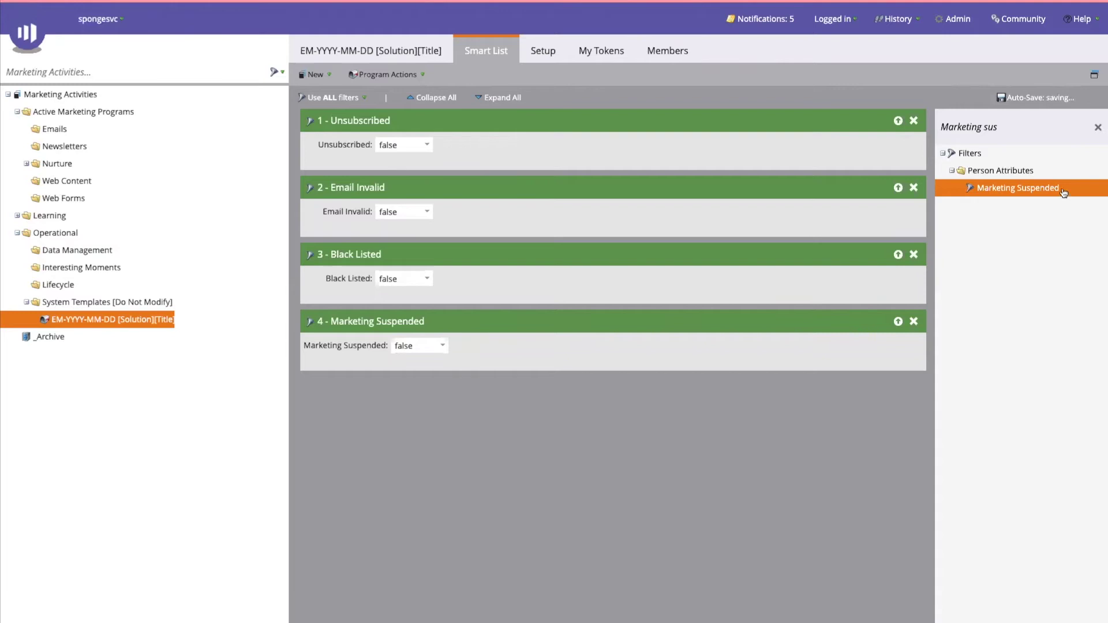
Step: Add a Member of Smart List filter as the smart list's fifth filter, leaving its list unselected
{"action": "left_click", "coordinate": [1031, 120]}
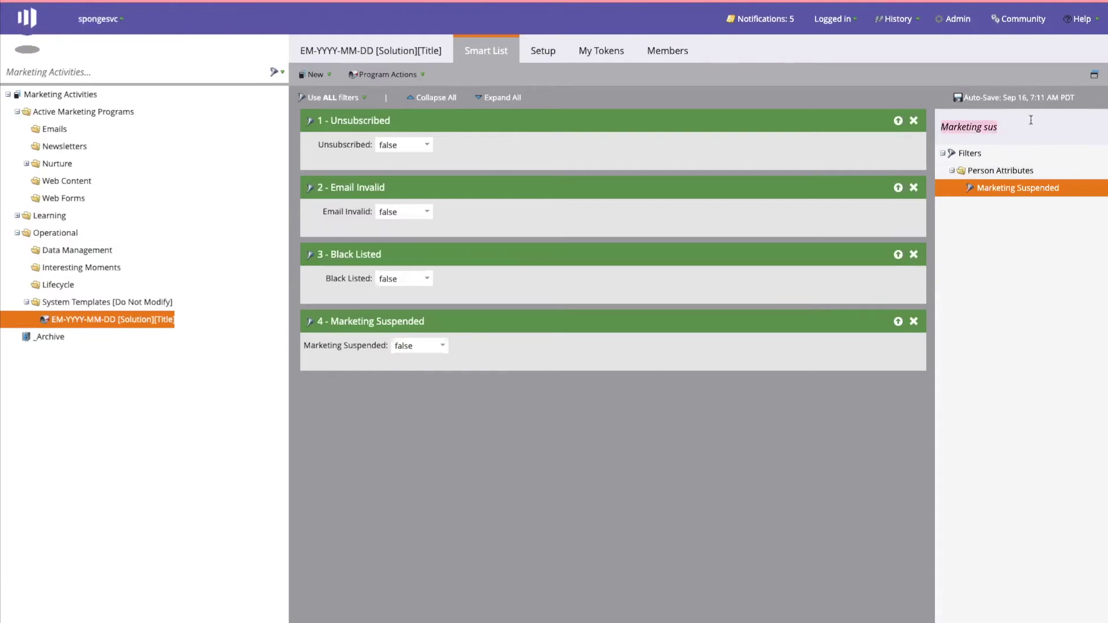
{"action": "type", "text": "Smart List"}
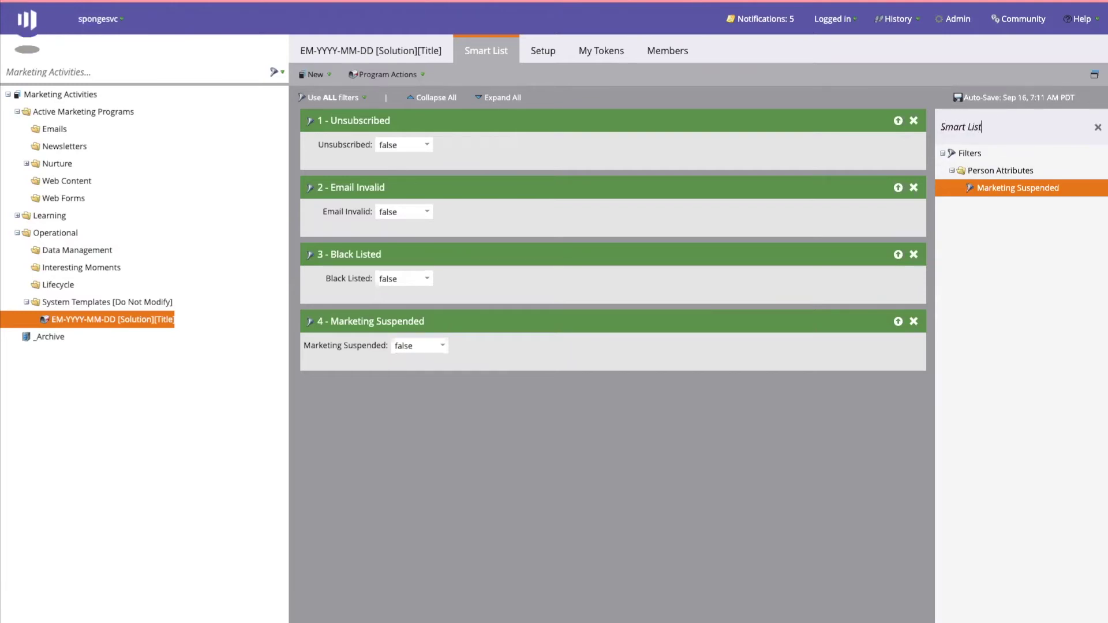
{"action": "left_click_drag", "start_coordinate": [1050, 191], "coordinate": [650, 477]}
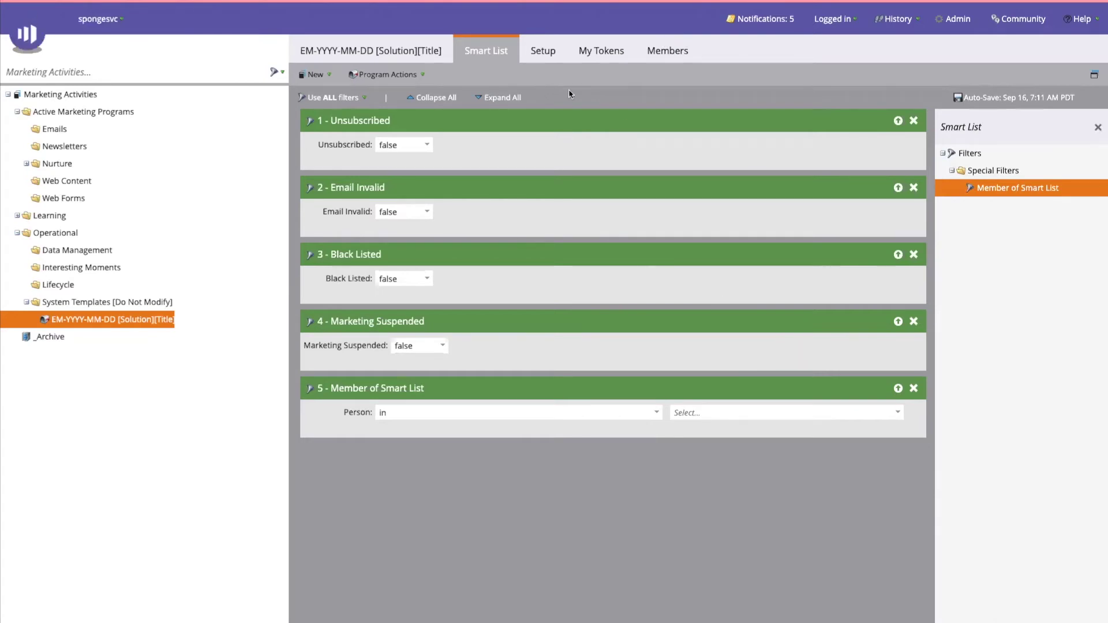
Step: Return to the program's control panel and create a folder named 01-Asset inside the email program
{"action": "left_click", "coordinate": [374, 53]}
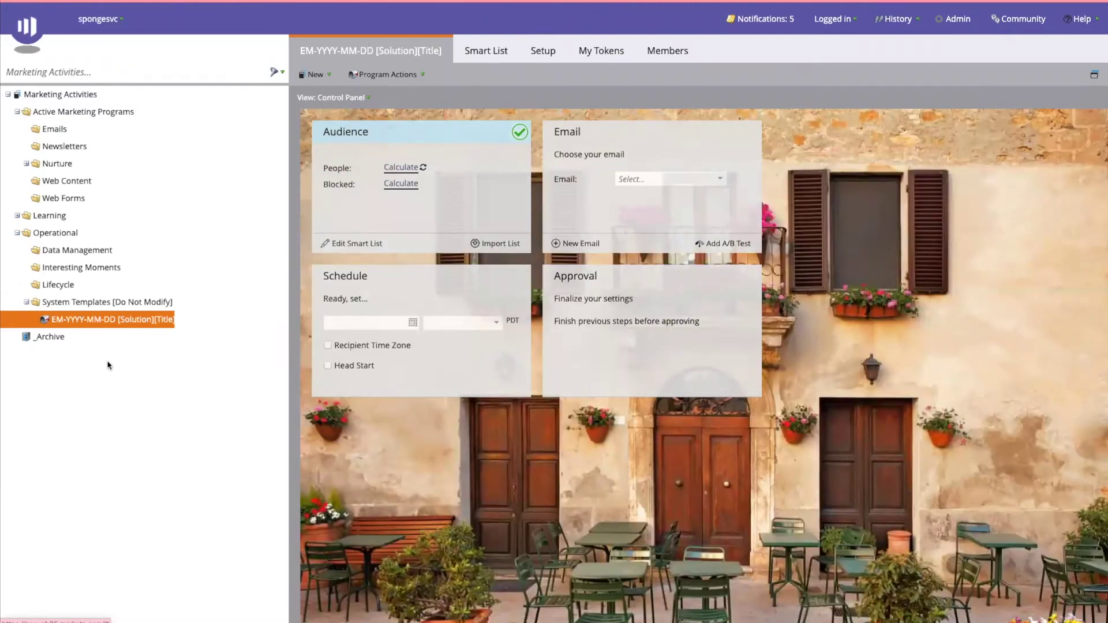
{"action": "right_click", "coordinate": [108, 318]}
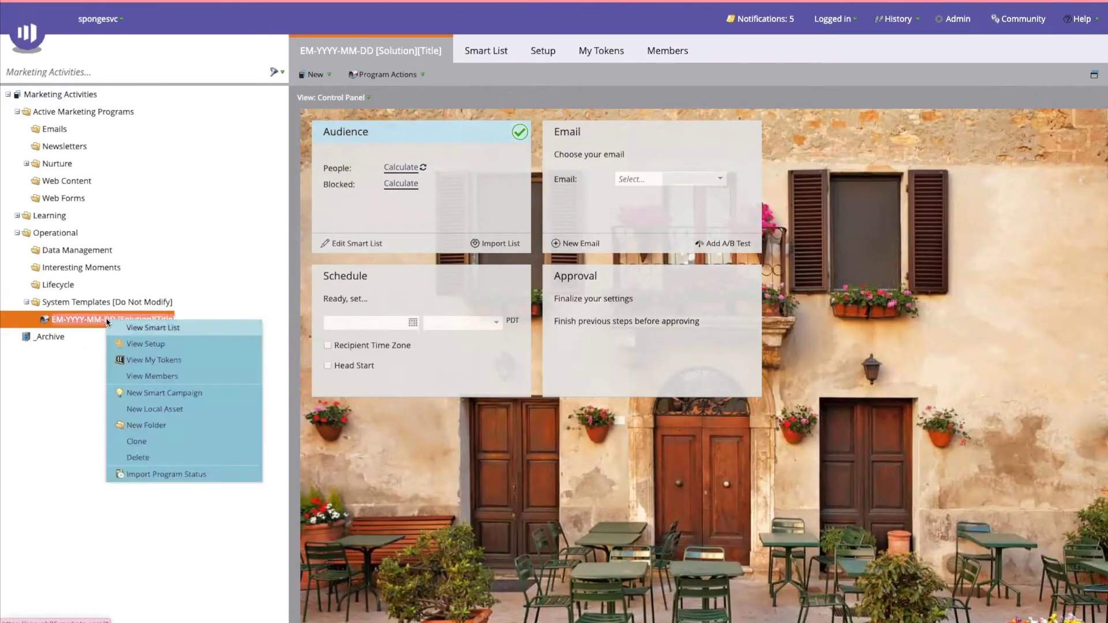
{"action": "left_click", "coordinate": [143, 426]}
{"action": "type", "text": "01"}
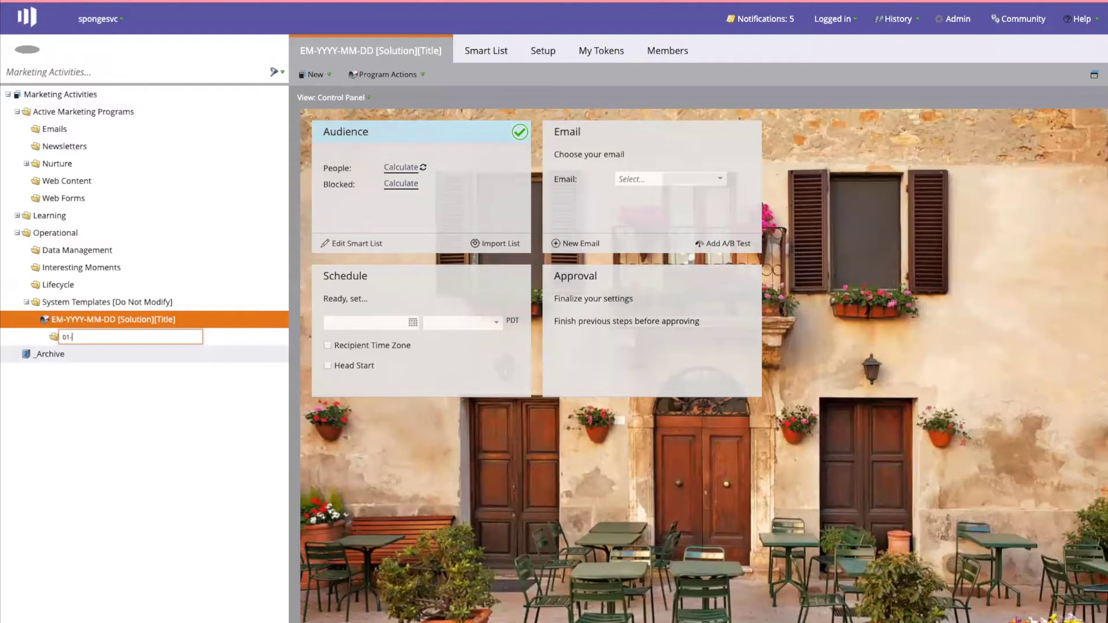
{"action": "type", "text": "-Asset"}
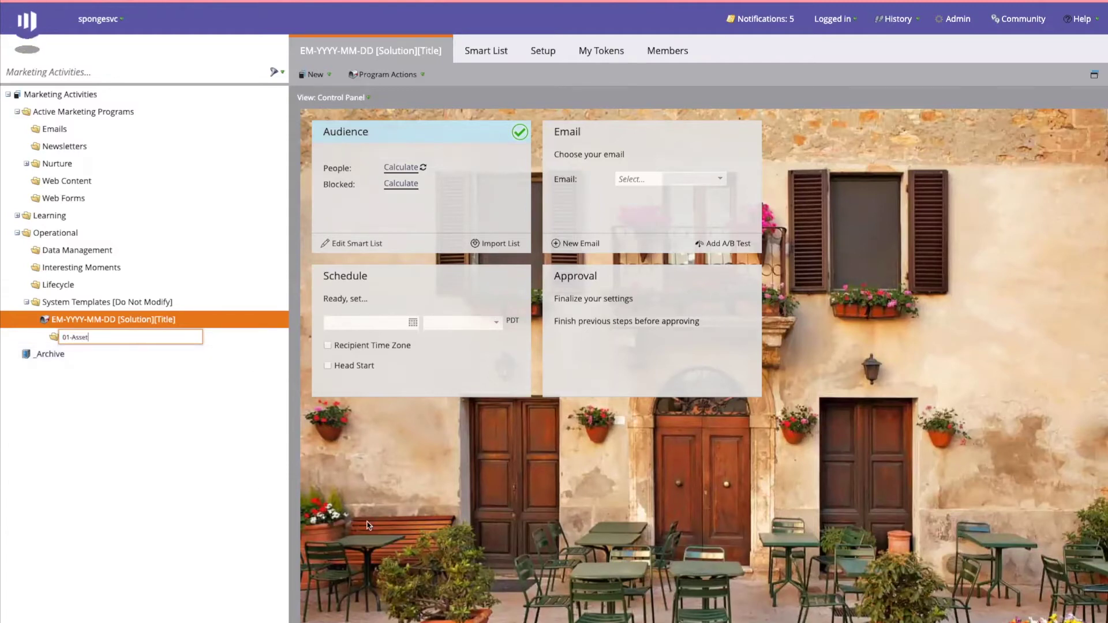
{"action": "key", "text": "Return"}
Step: Create a subfolder named Form inside the 01-Asset folder
{"action": "left_click", "coordinate": [81, 339]}
{"action": "right_click", "coordinate": [81, 339]}
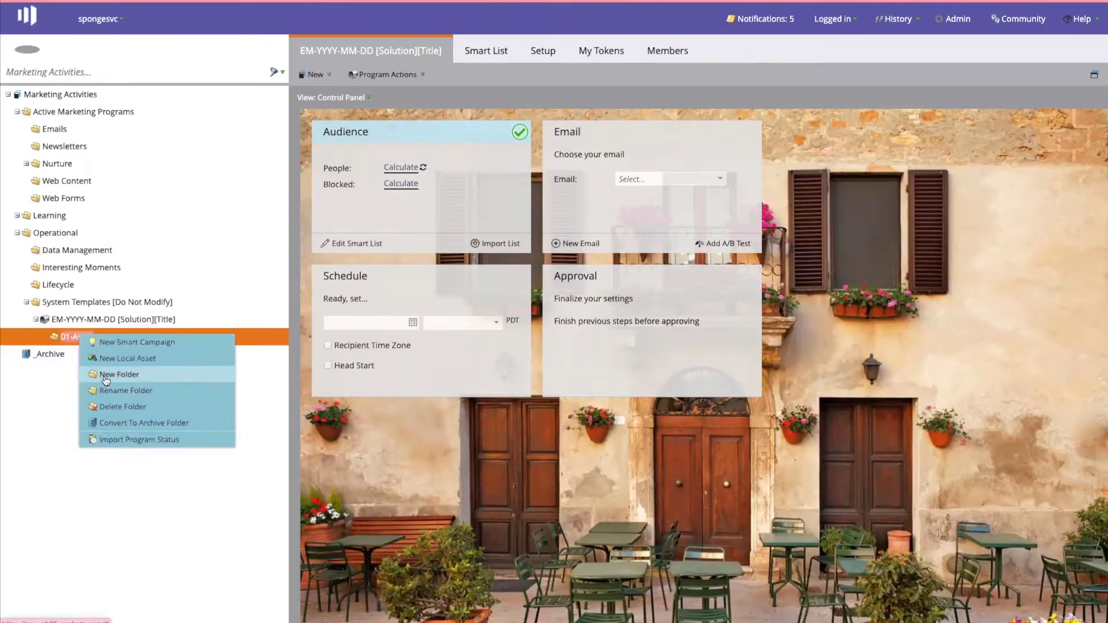
{"action": "left_click", "coordinate": [104, 382]}
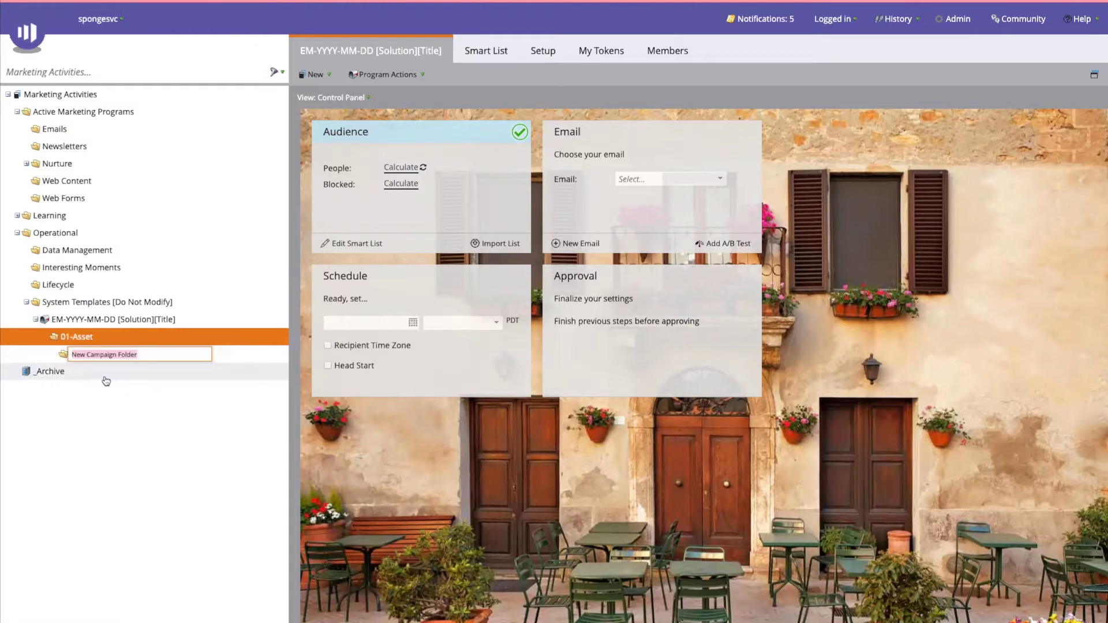
{"action": "type", "text": "Form"}
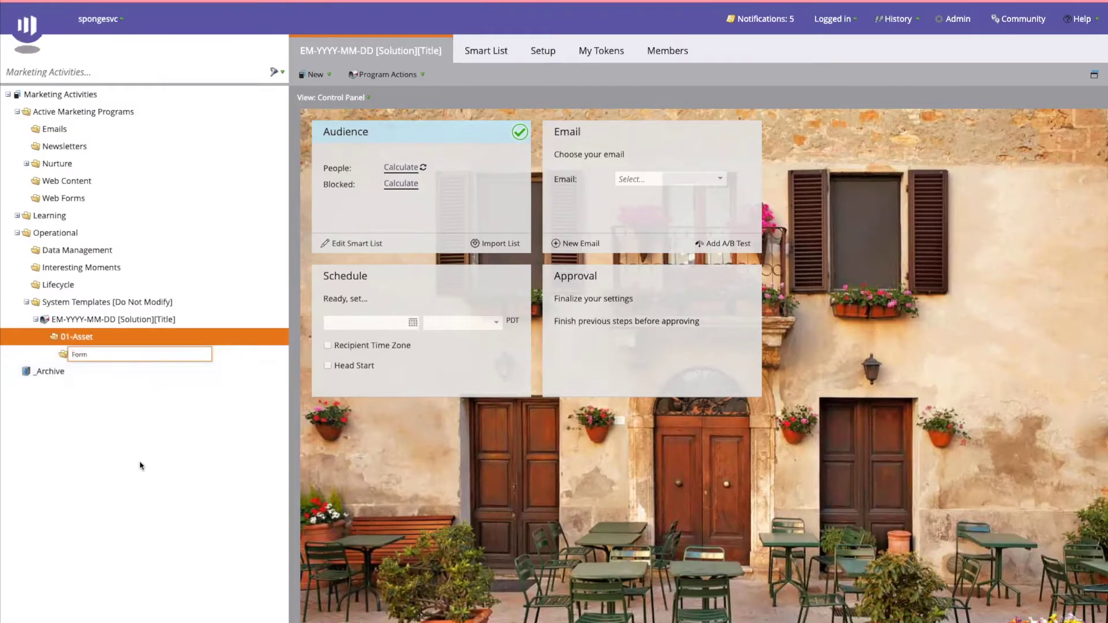
{"action": "key", "text": "Return"}
Step: Create two more subfolders inside 01-Asset, named Email and Landing Page
{"action": "right_click", "coordinate": [81, 338]}
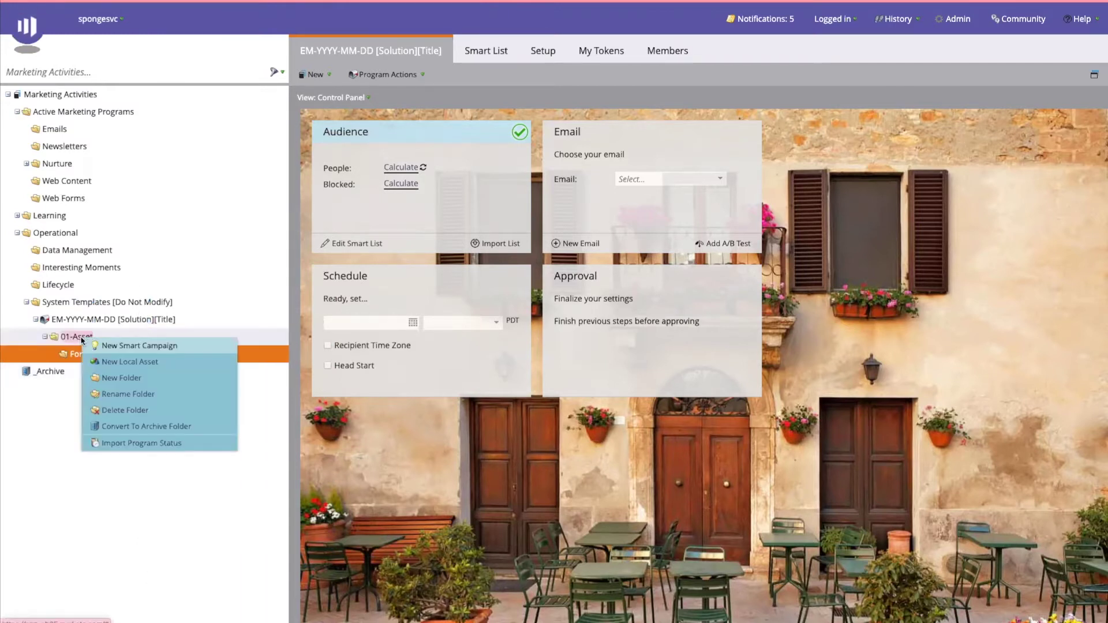
{"action": "left_click", "coordinate": [113, 379]}
{"action": "type", "text": "Email"}
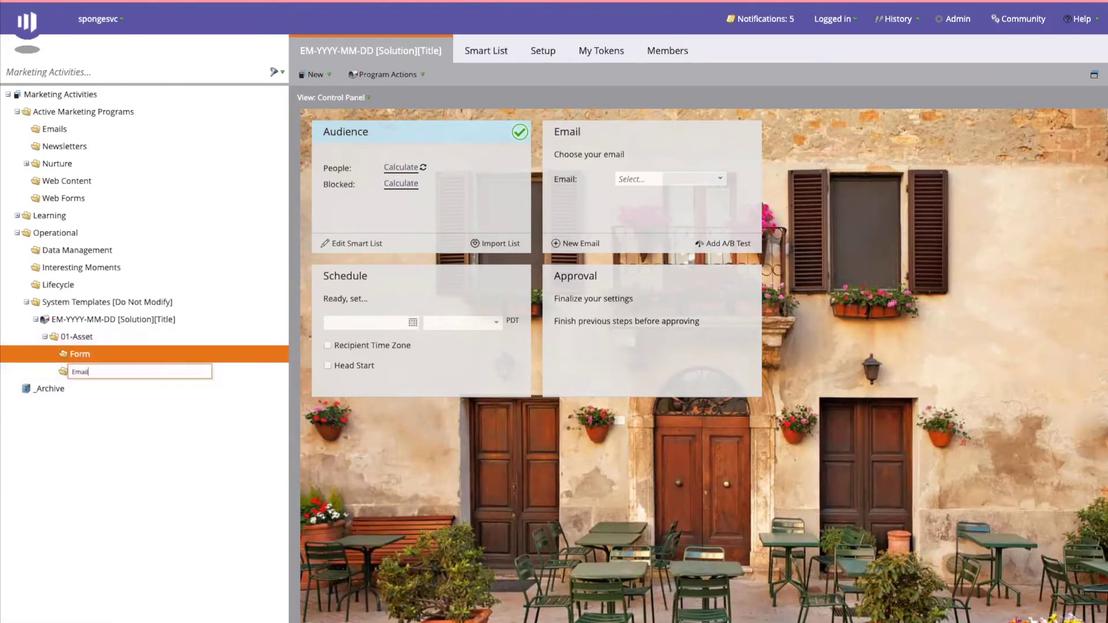
{"action": "key", "text": "Return"}
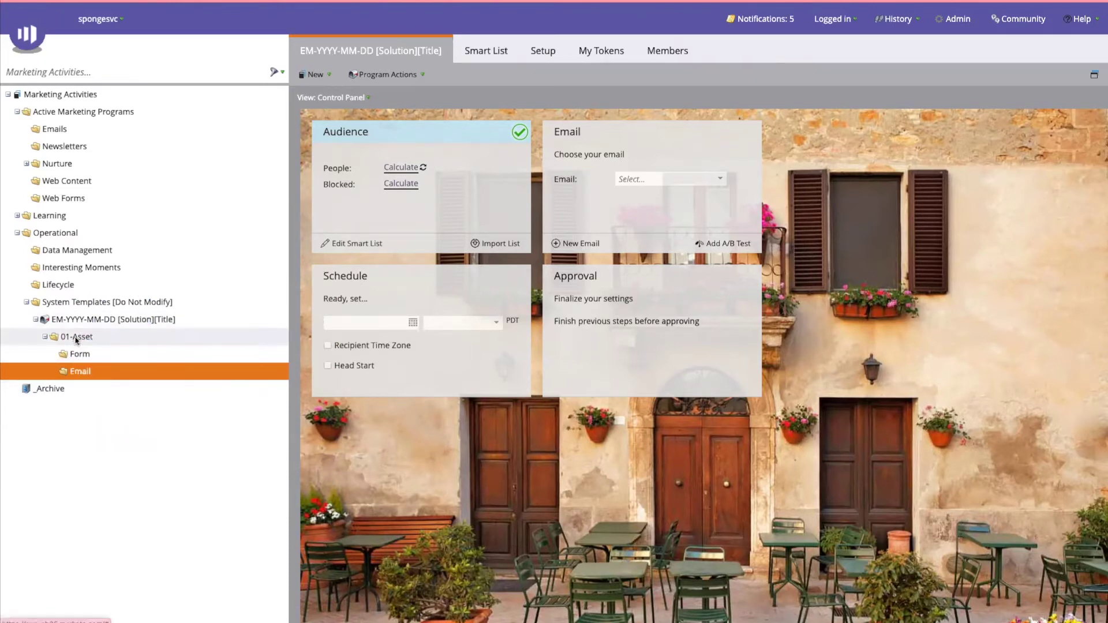
{"action": "right_click", "coordinate": [76, 338]}
{"action": "left_click", "coordinate": [104, 381]}
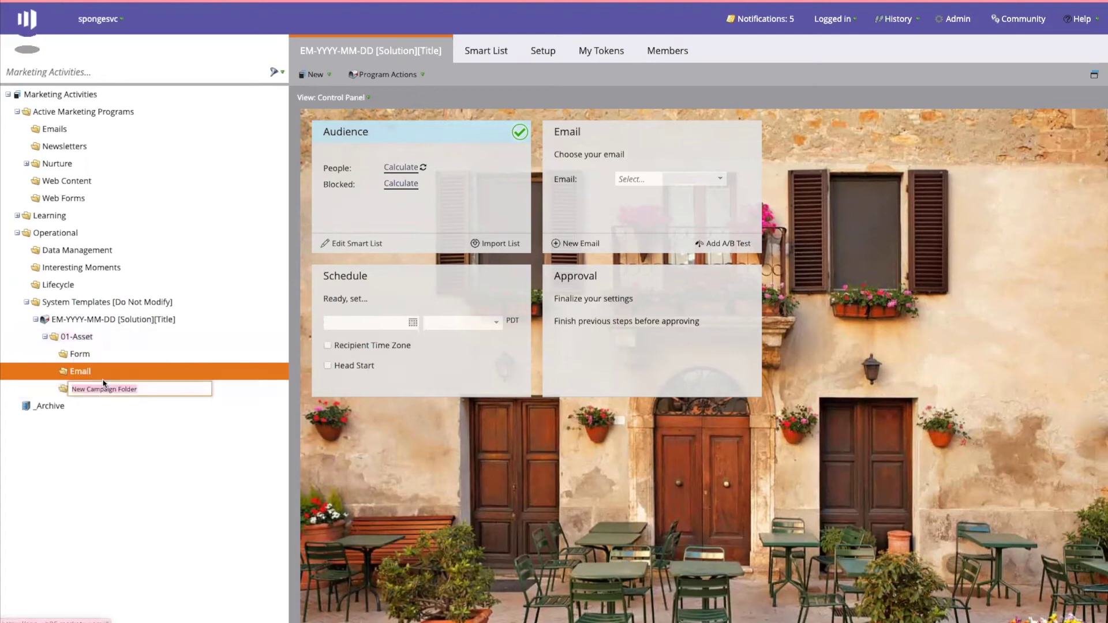
{"action": "type", "text": "Landing"}
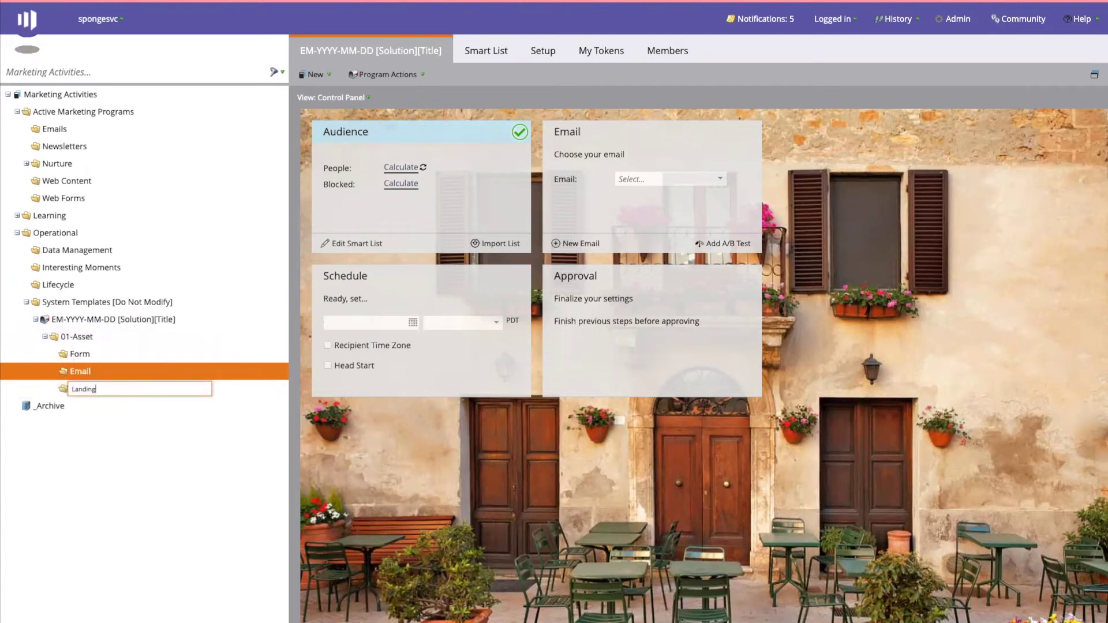
{"action": "type", "text": " Page"}
{"action": "key", "text": "Return"}
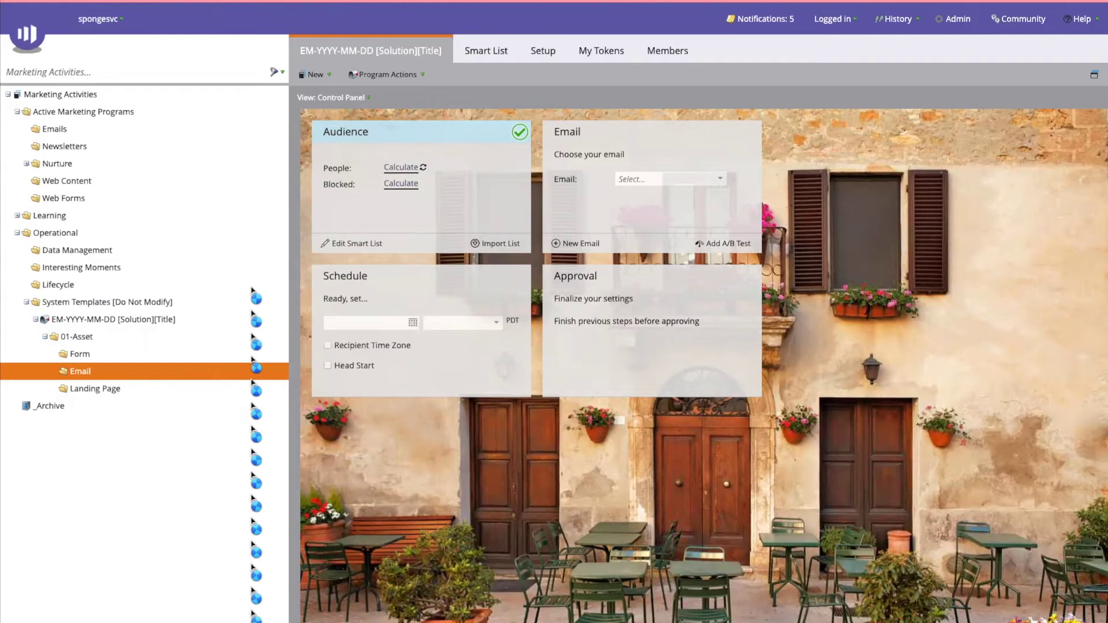
Step: Collapse the 01-Asset folder and create a folder named 02-Program Statuses directly under the email program
{"action": "left_click", "coordinate": [44, 336]}
{"action": "right_click", "coordinate": [62, 321]}
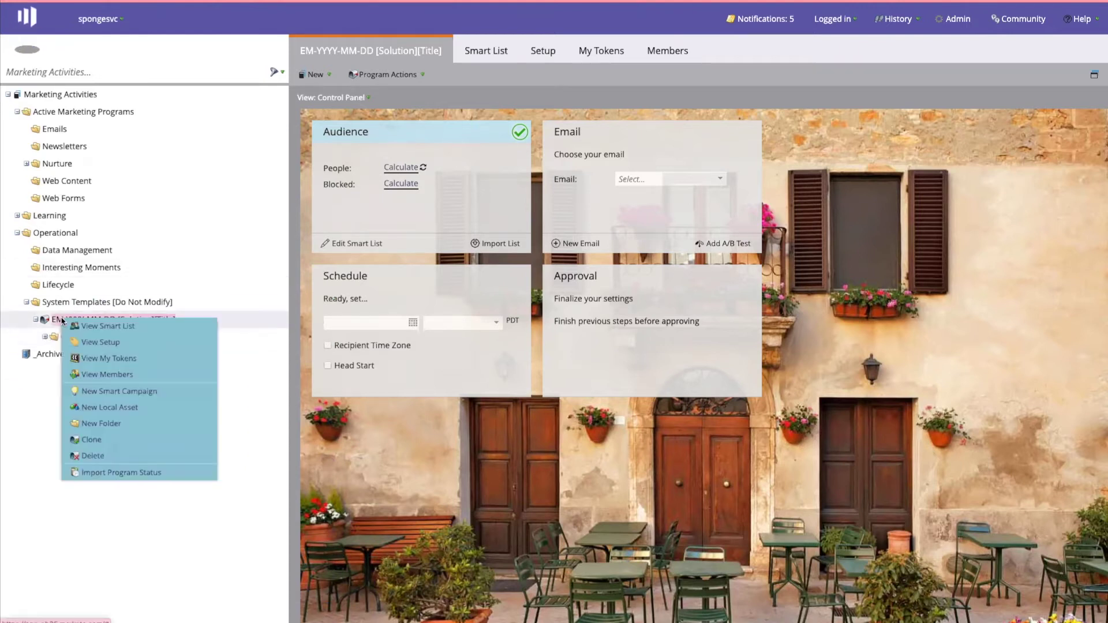
{"action": "left_click", "coordinate": [99, 425]}
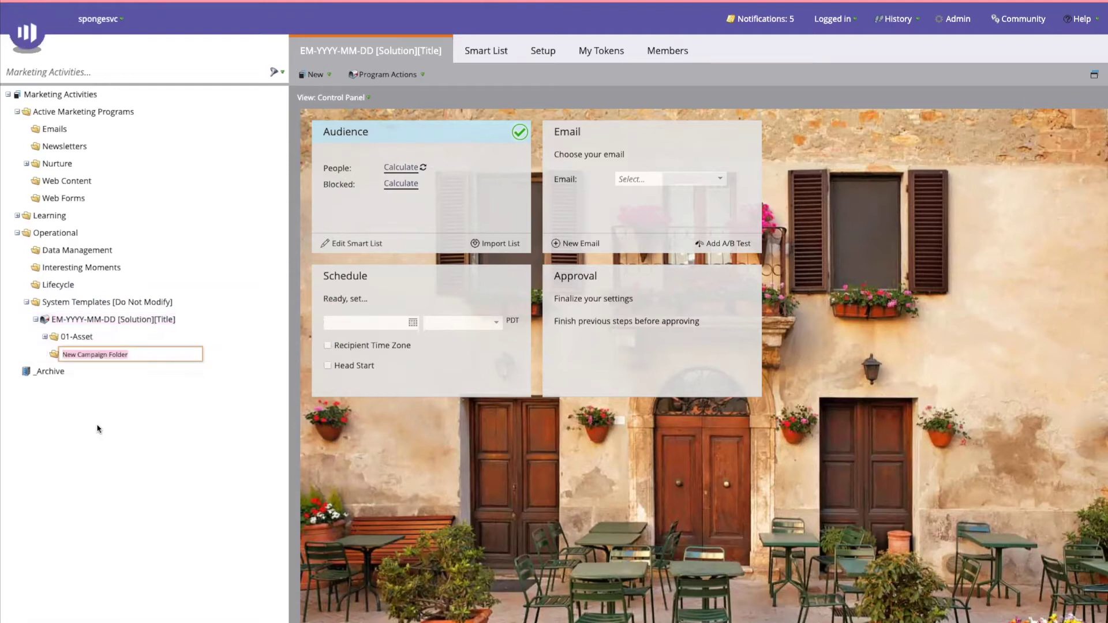
{"action": "type", "text": "02-Program Statuses"}
{"action": "key", "text": "Return"}
Step: Create a folder named 03-Reporting directly under the email program
{"action": "right_click", "coordinate": [68, 326]}
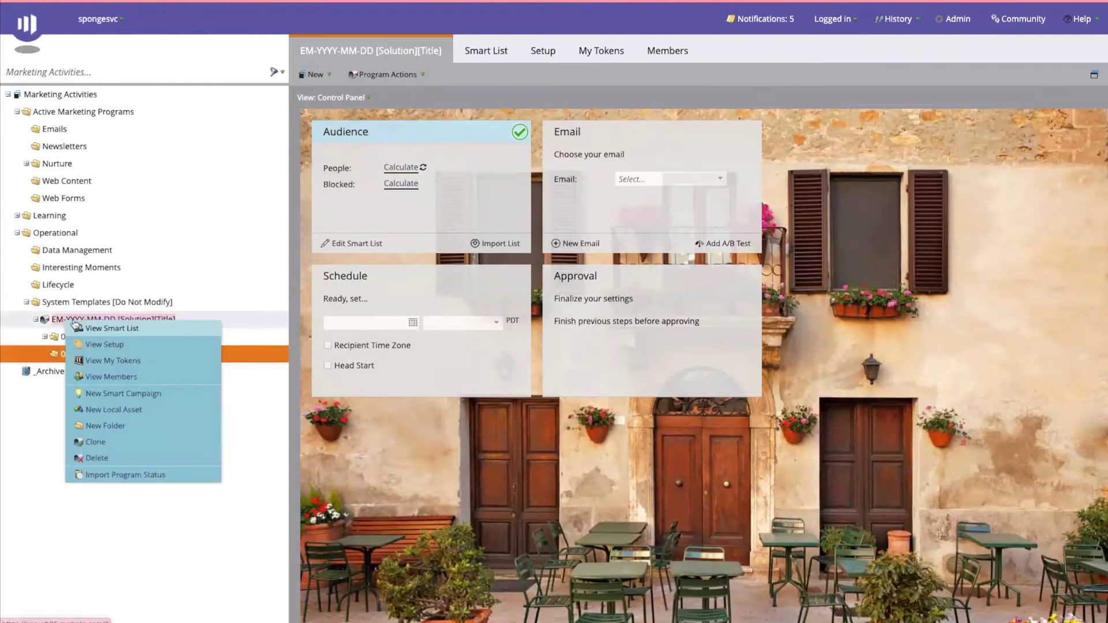
{"action": "left_click", "coordinate": [99, 425]}
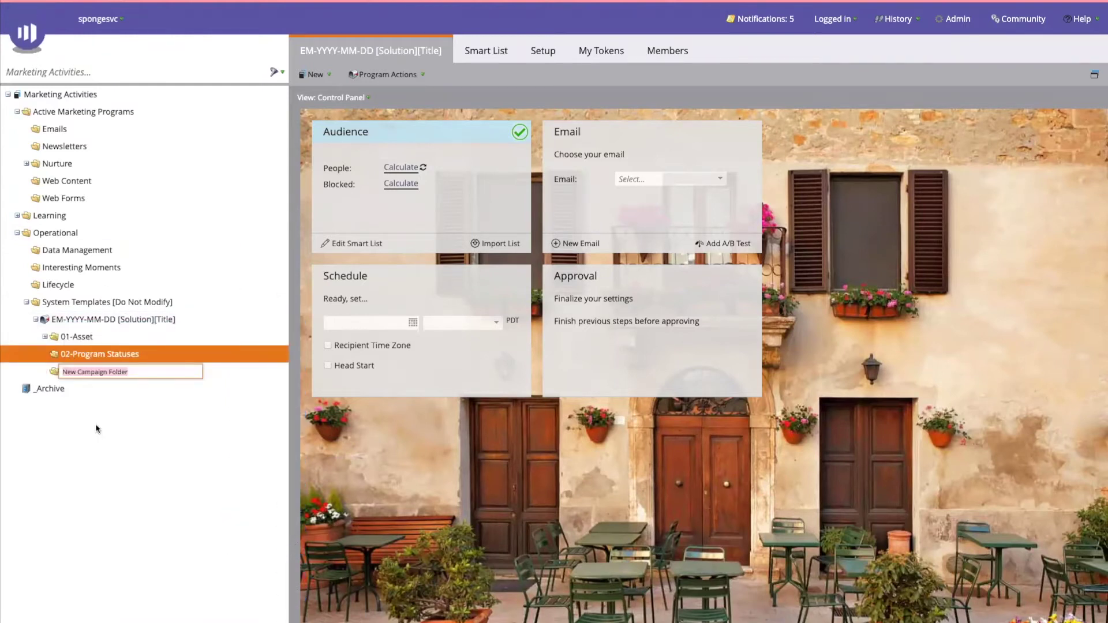
{"action": "type", "text": "03-Reporting"}
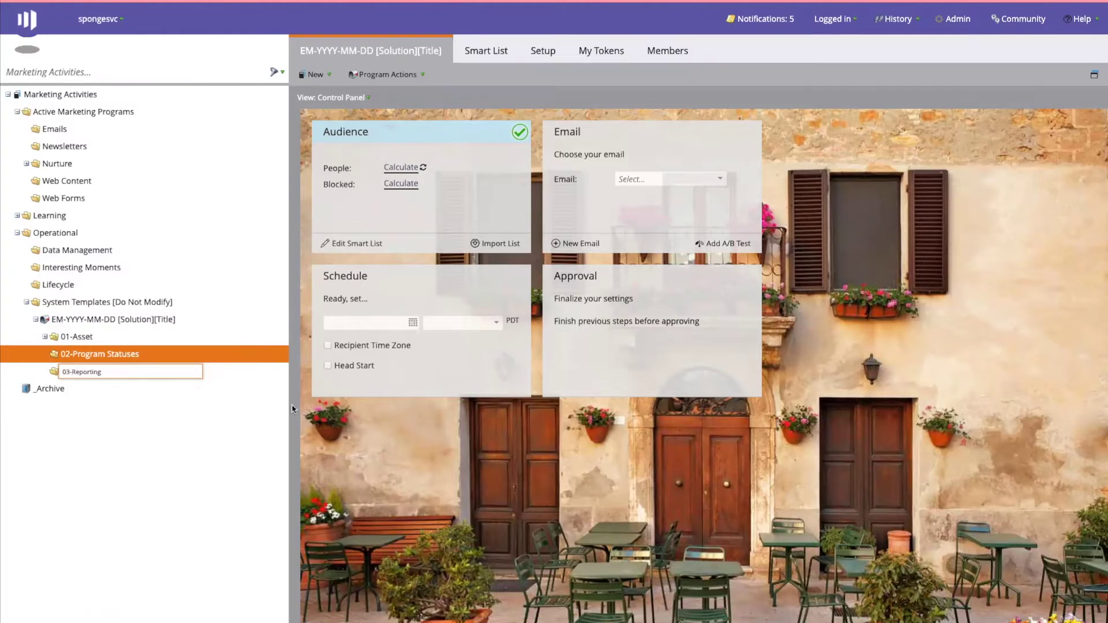
{"action": "key", "text": "Return"}
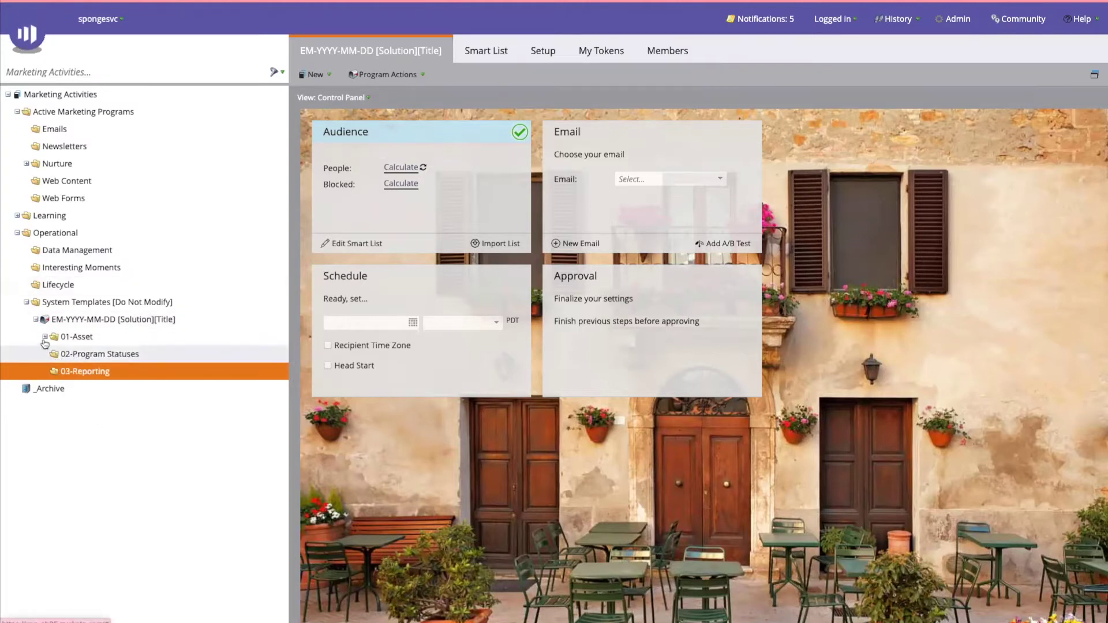
Step: Check the email program's summary view, and create a smart campaign named 01-Influenced placed in the 03-Reporting folder
{"action": "left_click", "coordinate": [133, 319]}
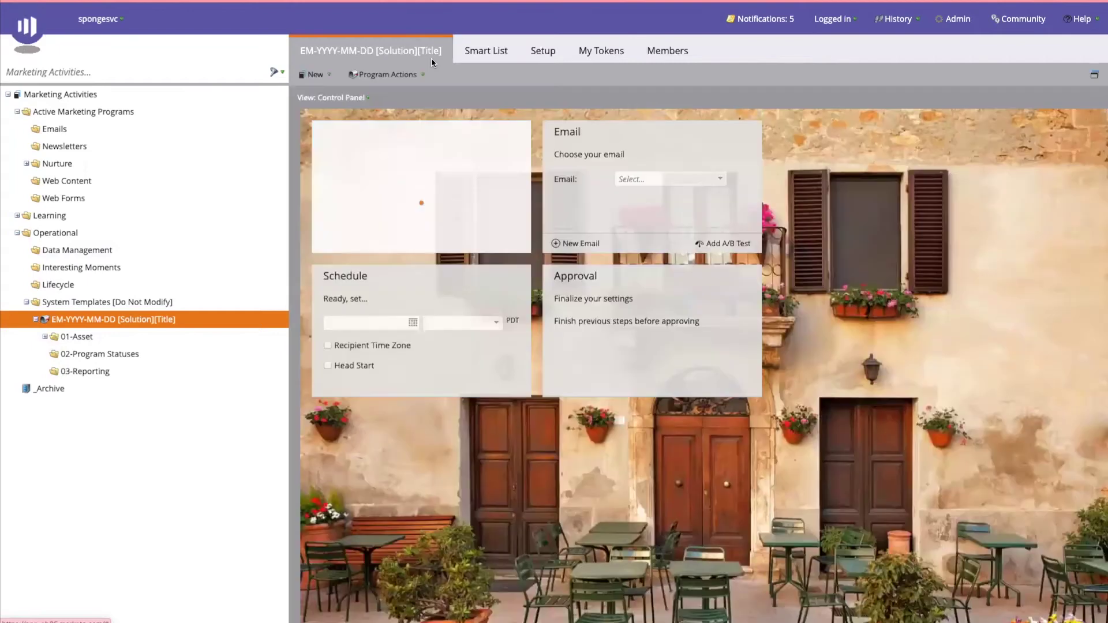
{"action": "left_click", "coordinate": [364, 98]}
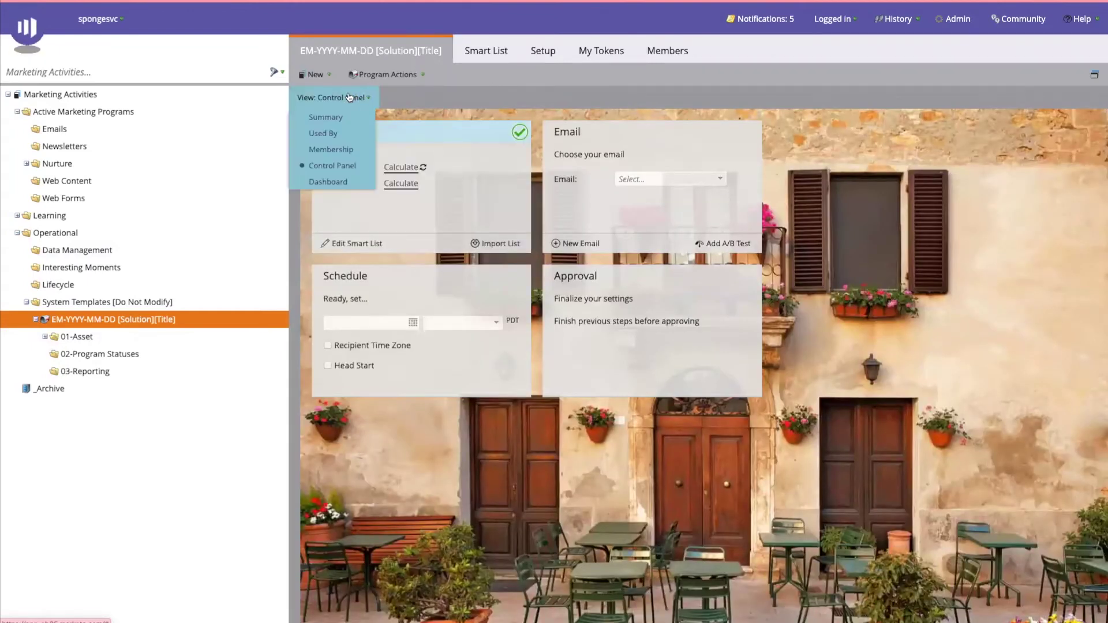
{"action": "left_click", "coordinate": [328, 117]}
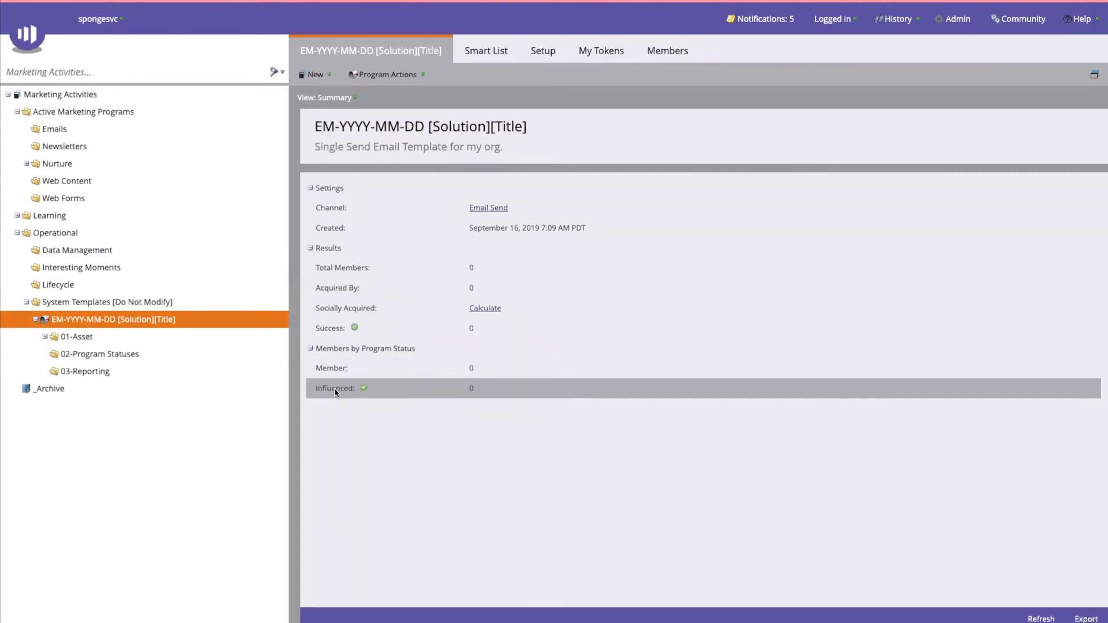
{"action": "right_click", "coordinate": [79, 356]}
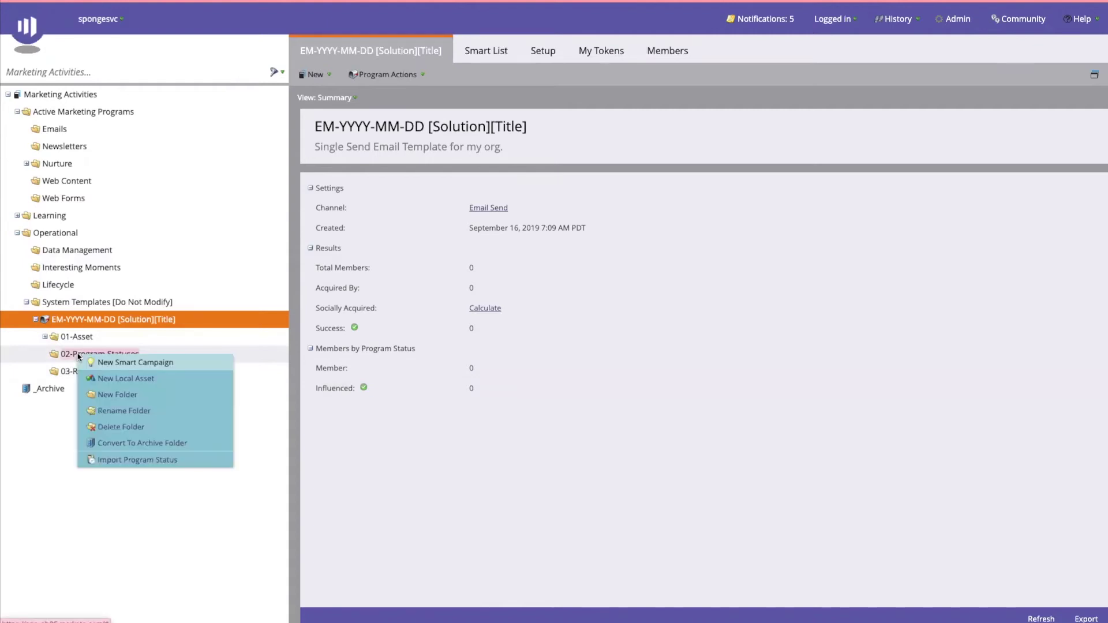
{"action": "left_click", "coordinate": [122, 364]}
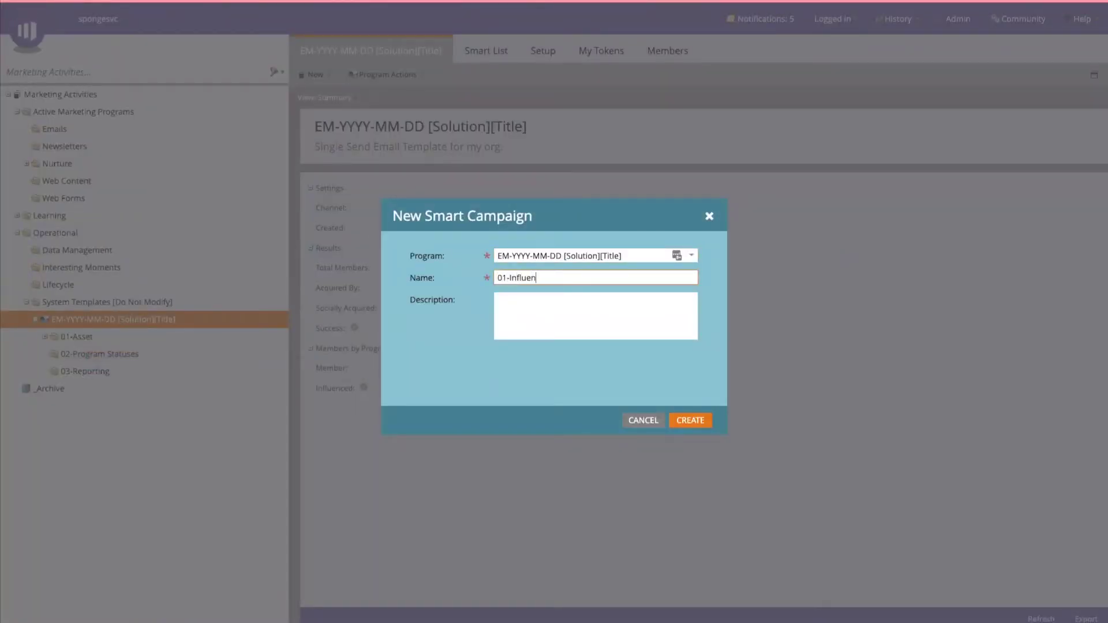
{"action": "left_click", "coordinate": [690, 420]}
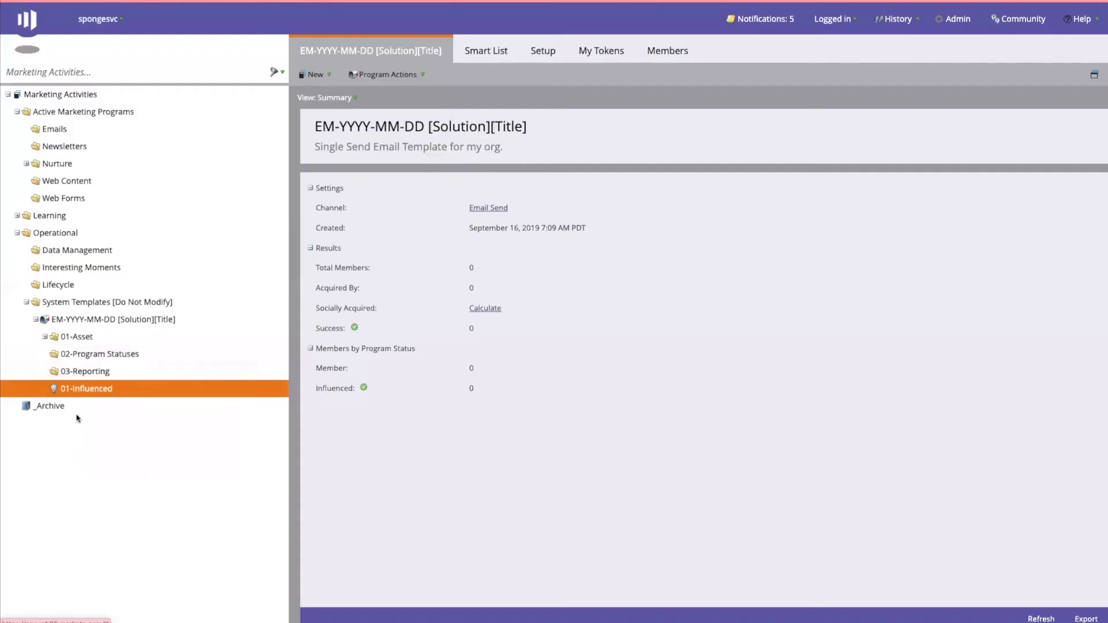
{"action": "left_click_drag", "start_coordinate": [69, 388], "coordinate": [72, 373]}
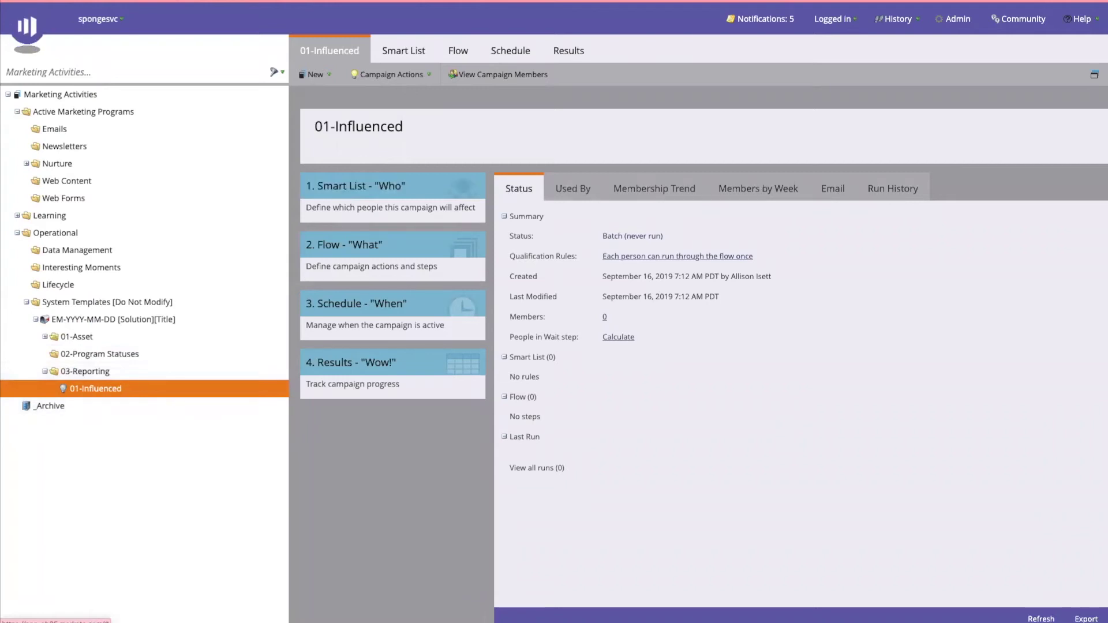
Step: Return to the email program's summary view to review its results and members by program status
{"action": "left_click", "coordinate": [90, 319]}
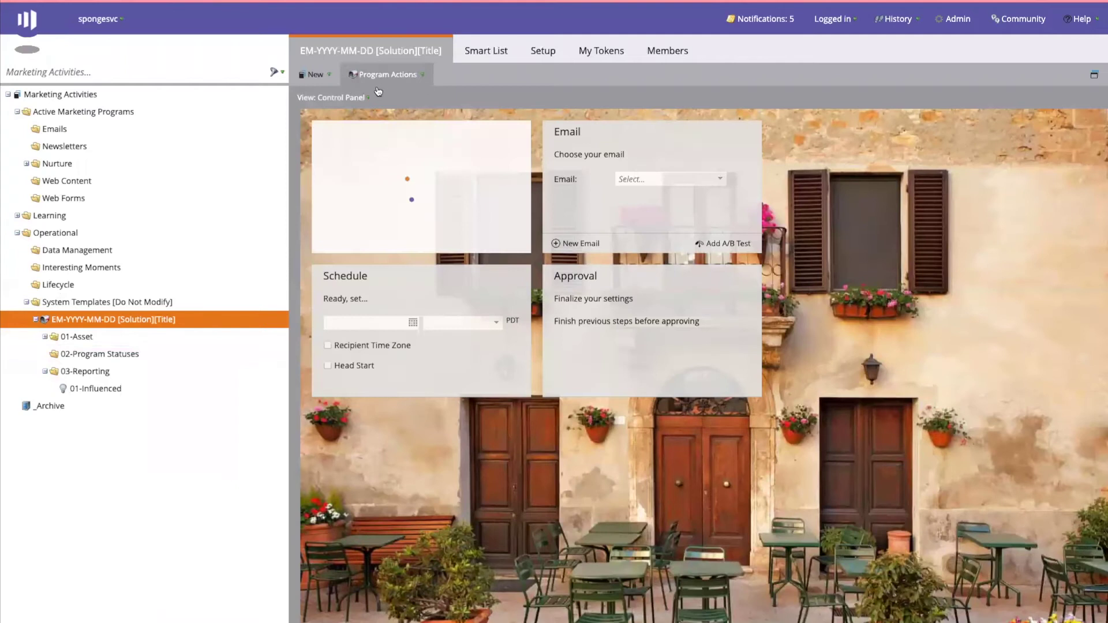
{"action": "left_click", "coordinate": [362, 97]}
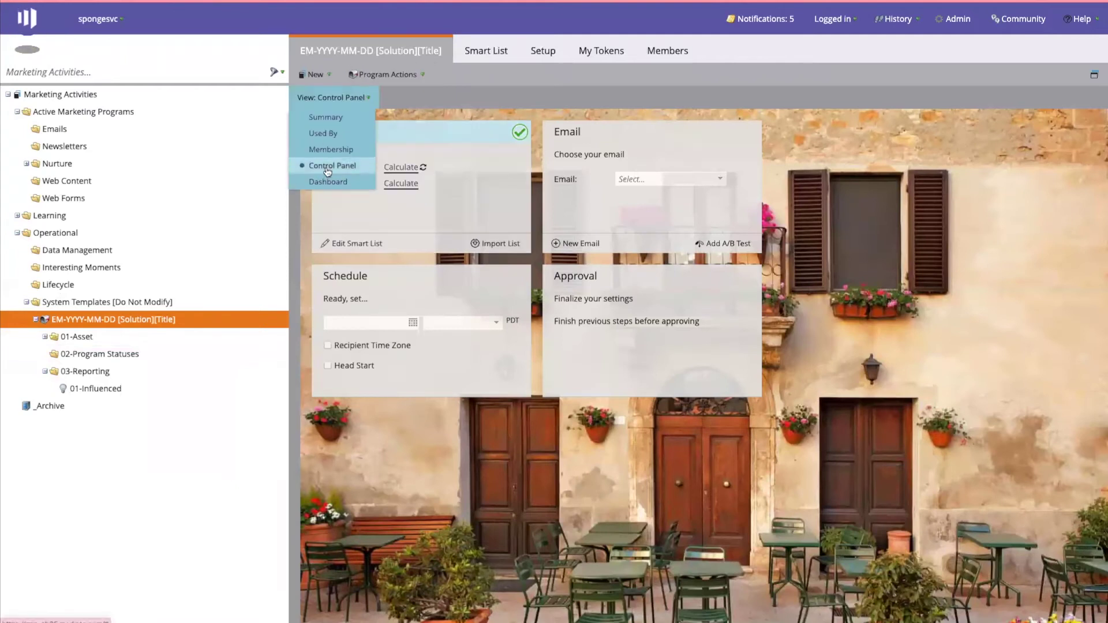
{"action": "left_click", "coordinate": [325, 118]}
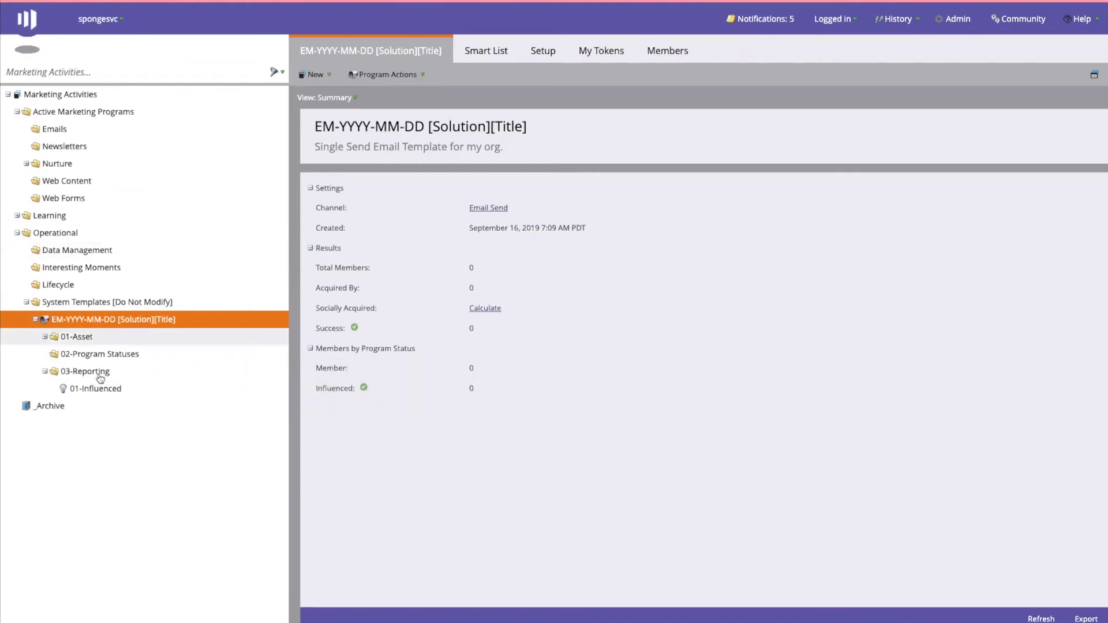
Step: Start a new local email asset from the Email subfolder of 01-Asset, using the Blank template from My Templates
{"action": "left_click", "coordinate": [45, 371]}
{"action": "left_click", "coordinate": [42, 336]}
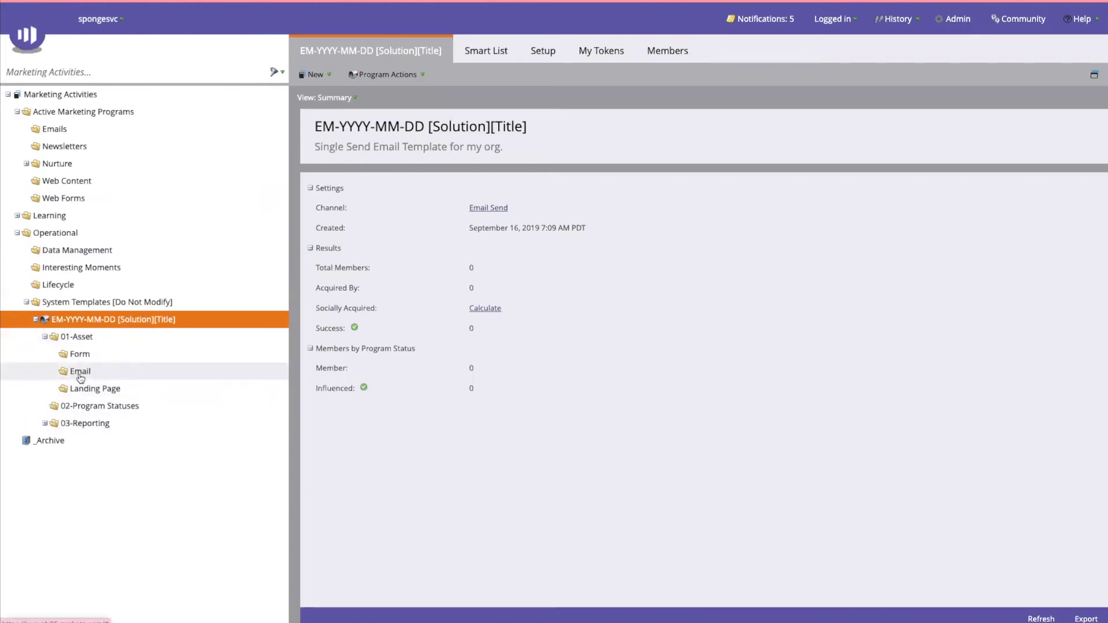
{"action": "right_click", "coordinate": [79, 373]}
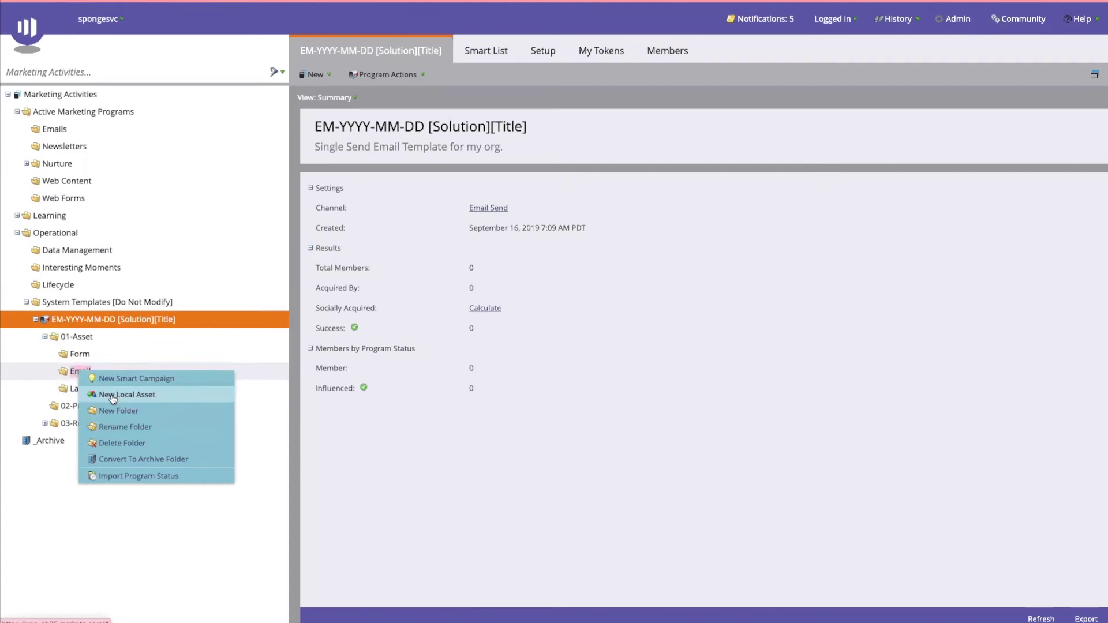
{"action": "left_click", "coordinate": [113, 397]}
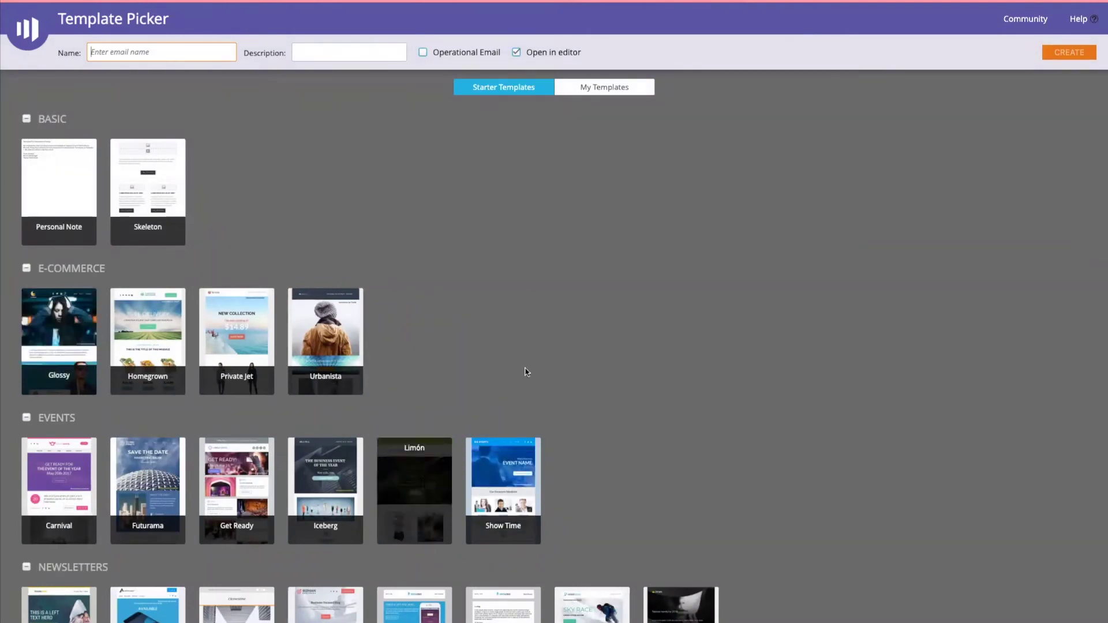
{"action": "scroll", "coordinate": [721, 385], "scroll_direction": "down", "scroll_amount": 1}
{"action": "scroll", "coordinate": [722, 384], "scroll_direction": "up", "scroll_amount": 1}
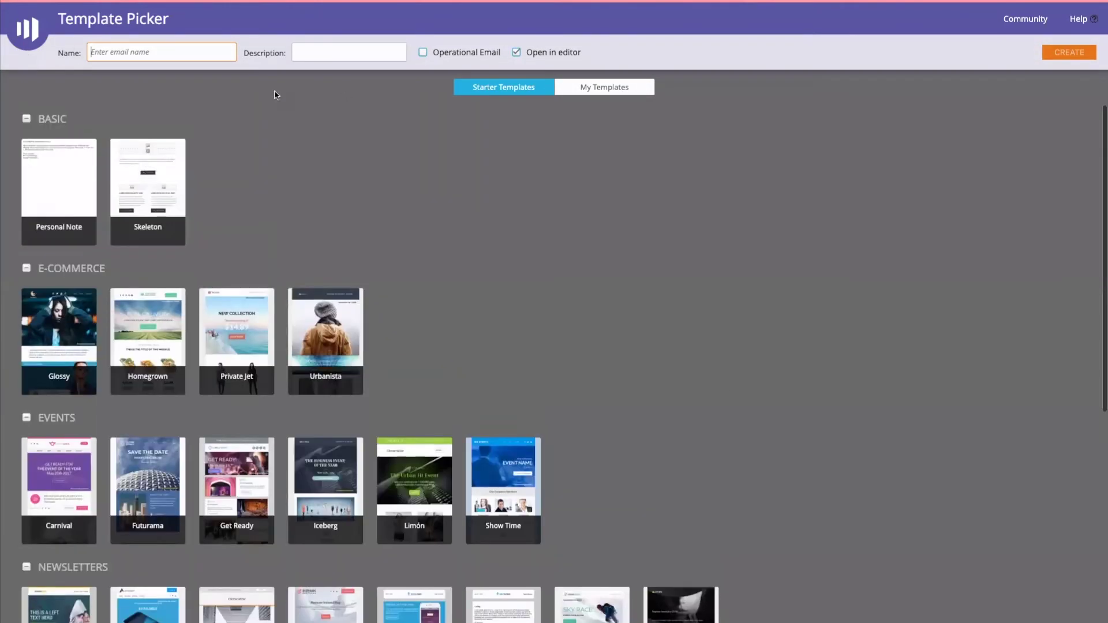
{"action": "left_click", "coordinate": [619, 91]}
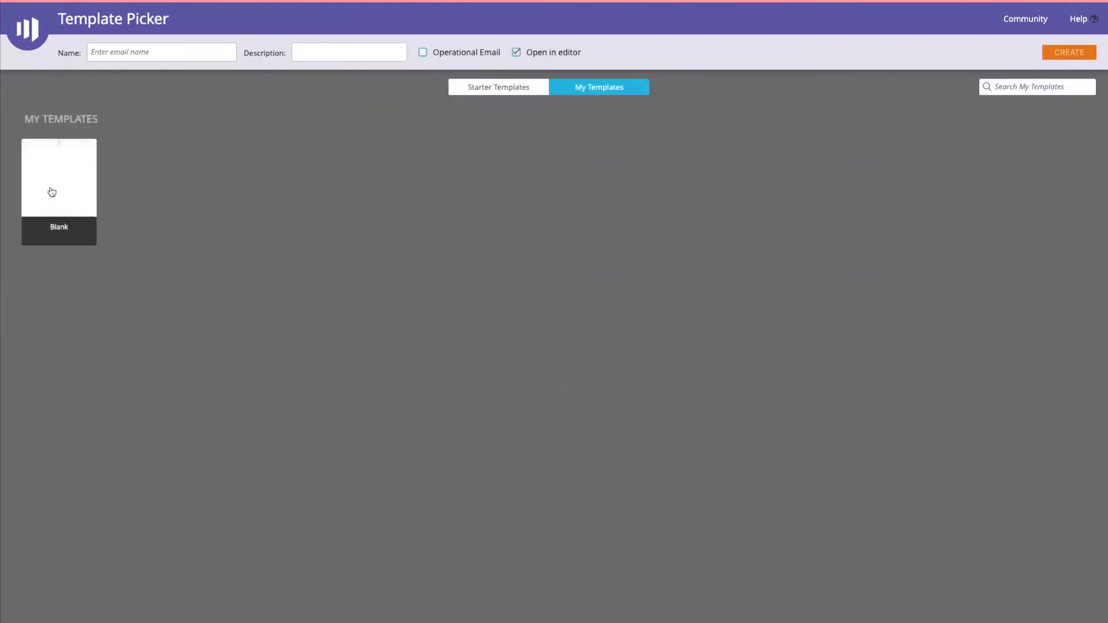
{"action": "left_click", "coordinate": [59, 189]}
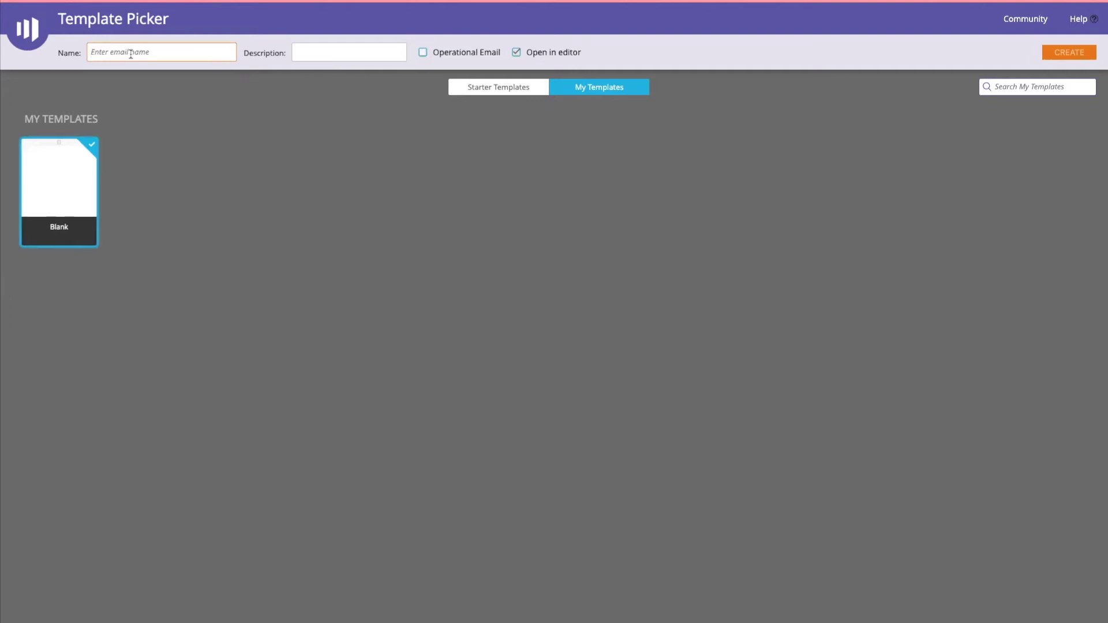
Step: Create the email as Template Email, described as "Used for my program template", without opening the editor, and move it into the Email subfolder
{"action": "type", "text": "Template Email"}
{"action": "left_click", "coordinate": [309, 56]}
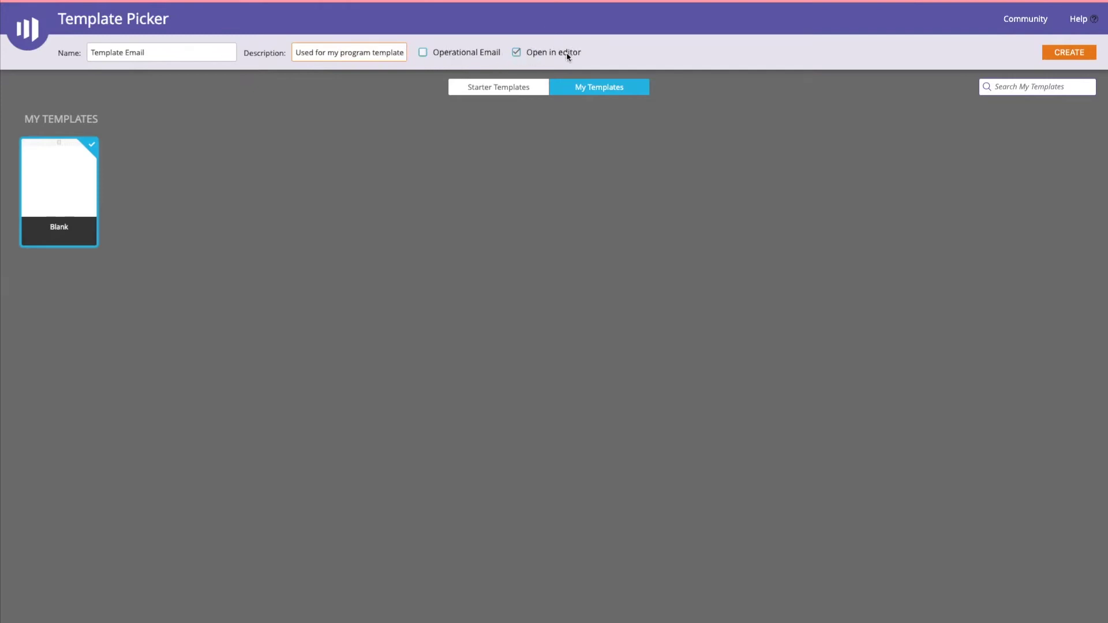
{"action": "left_click", "coordinate": [519, 53]}
{"action": "left_click", "coordinate": [1062, 58]}
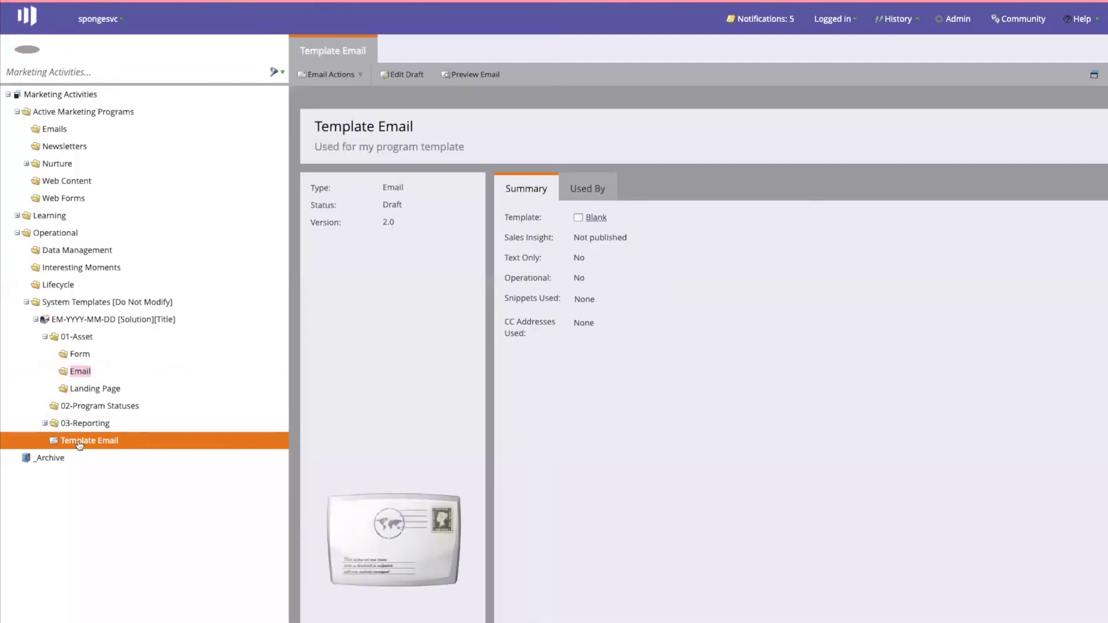
{"action": "left_click_drag", "start_coordinate": [84, 443], "coordinate": [80, 371]}
{"action": "left_click", "coordinate": [92, 390]}
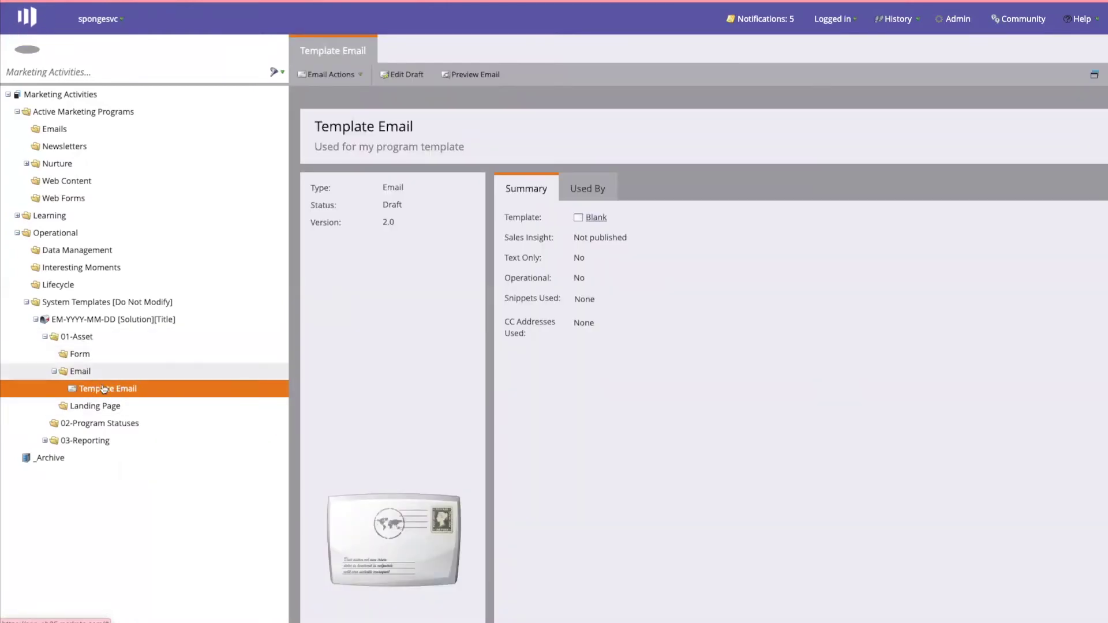
Step: Try to approve the Template Email draft directly from the program tree
{"action": "right_click", "coordinate": [104, 389]}
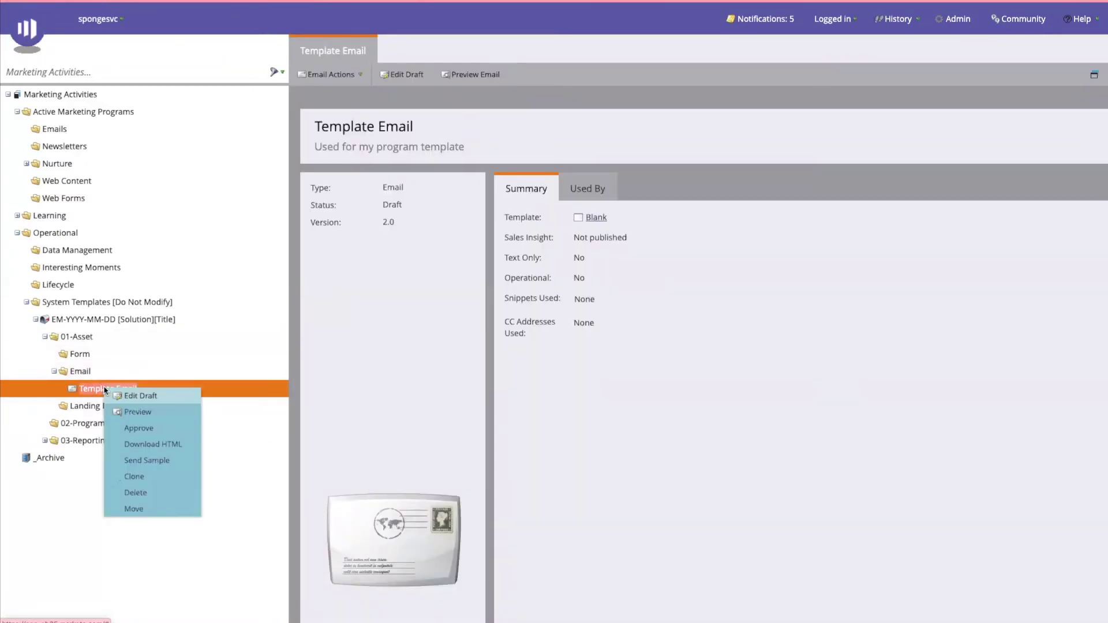
{"action": "left_click", "coordinate": [133, 430]}
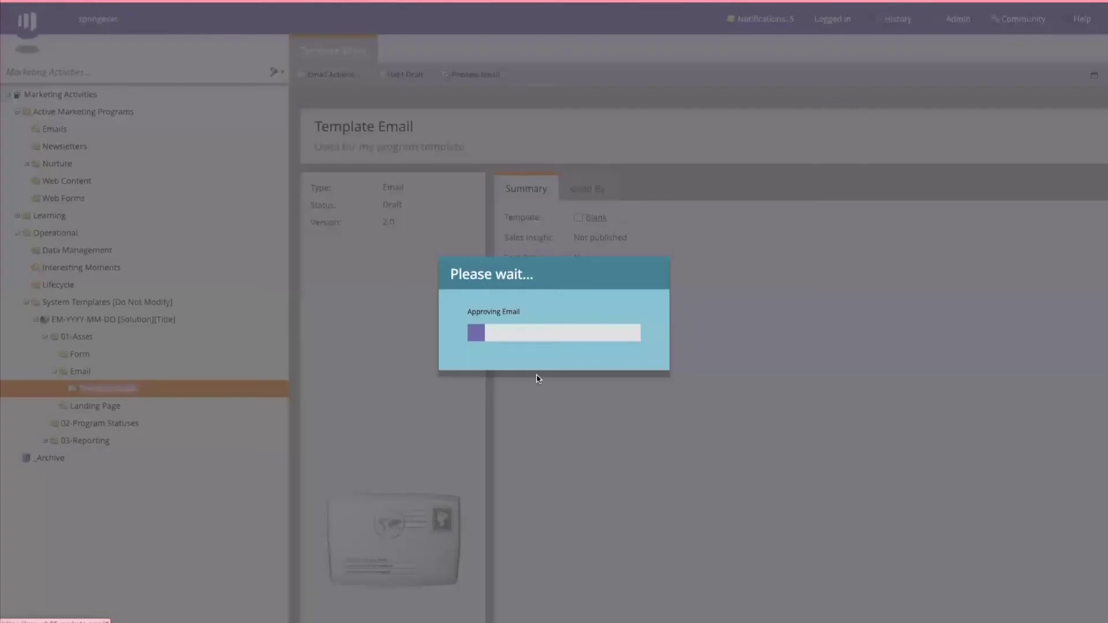
{"action": "left_click", "coordinate": [691, 375]}
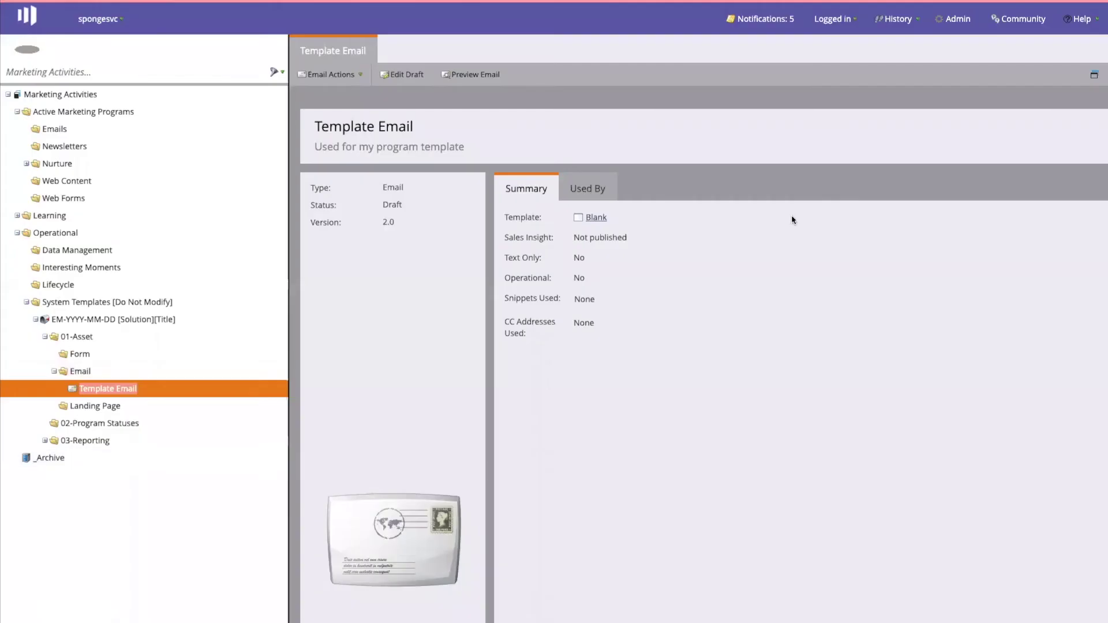
Step: Open the Template Email draft for editing and enter the subject "This is where you would update your SL"
{"action": "right_click", "coordinate": [104, 389]}
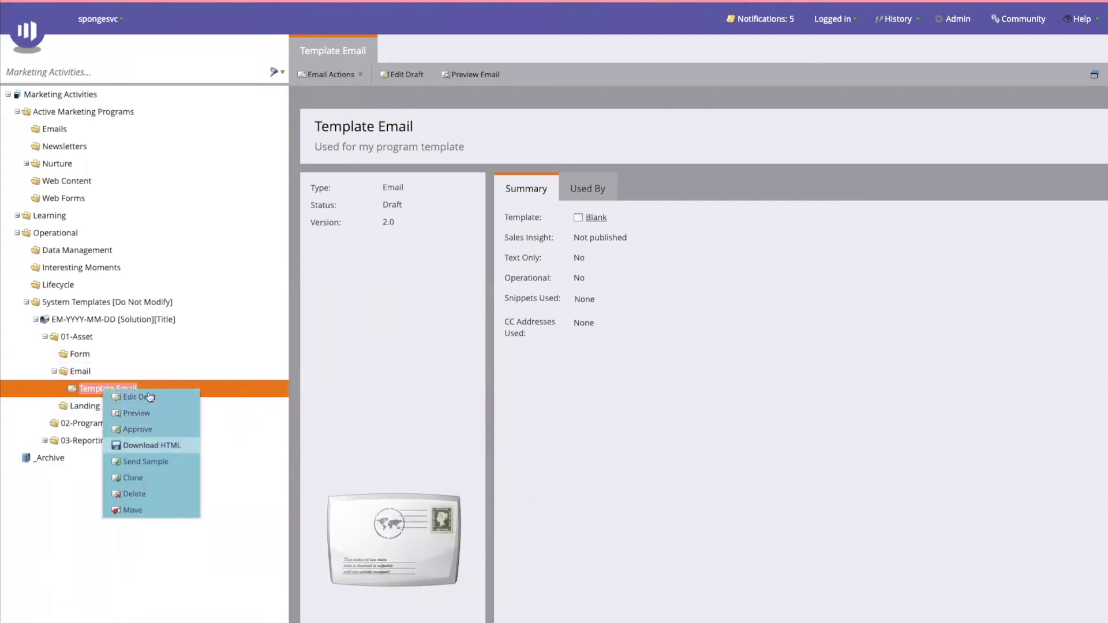
{"action": "left_click", "coordinate": [147, 397]}
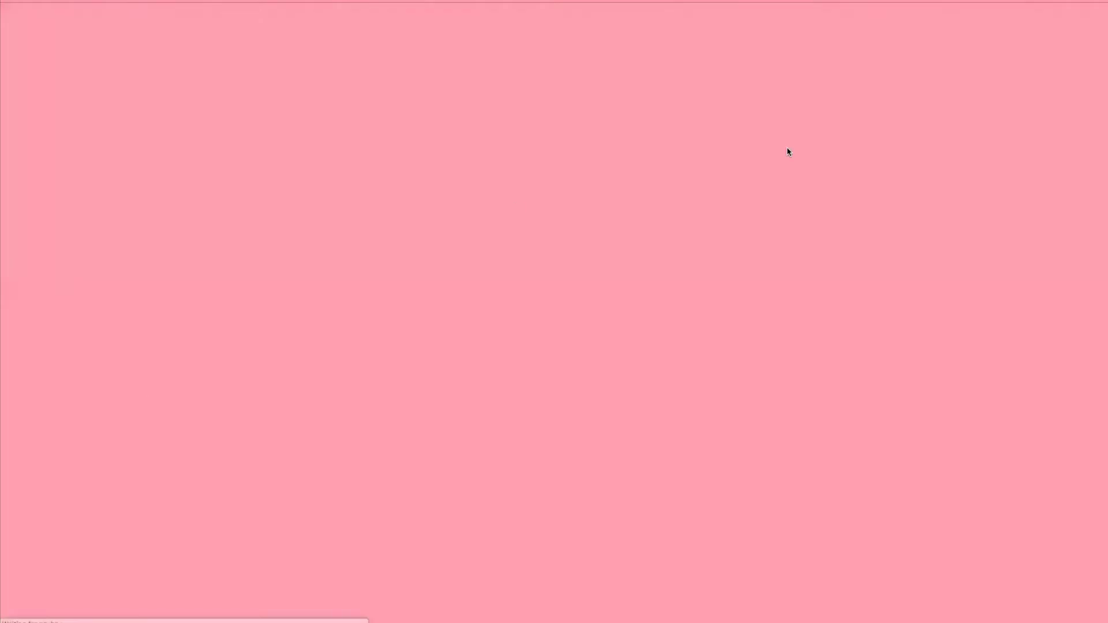
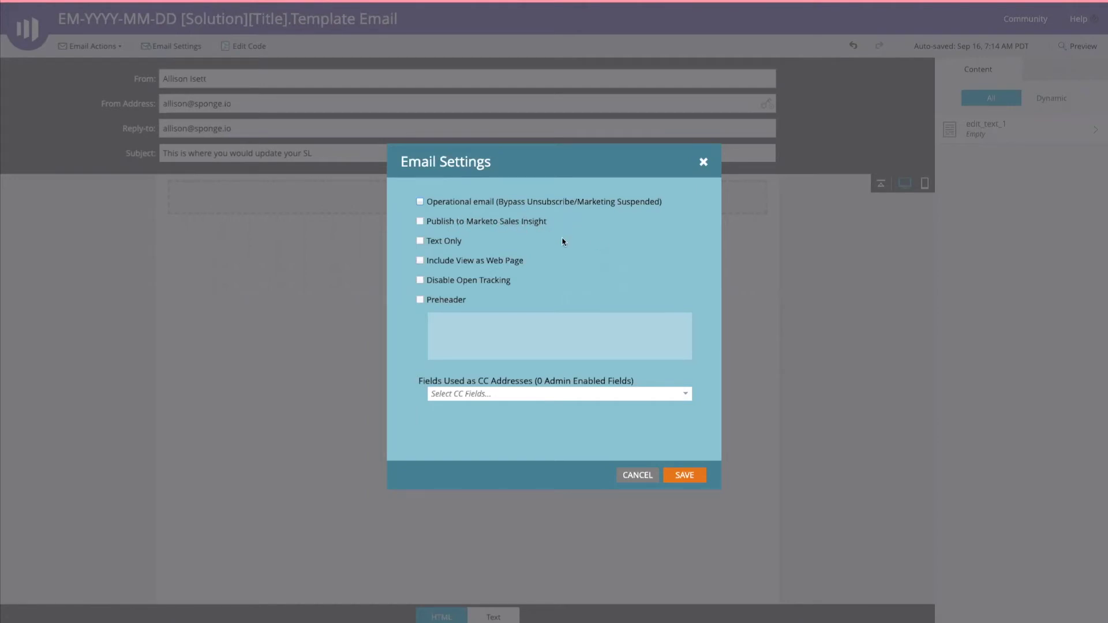
Step: In the email settings, include View as Web Page and add the preheader "This is where your pre-header text would go."
{"action": "left_click", "coordinate": [419, 263]}
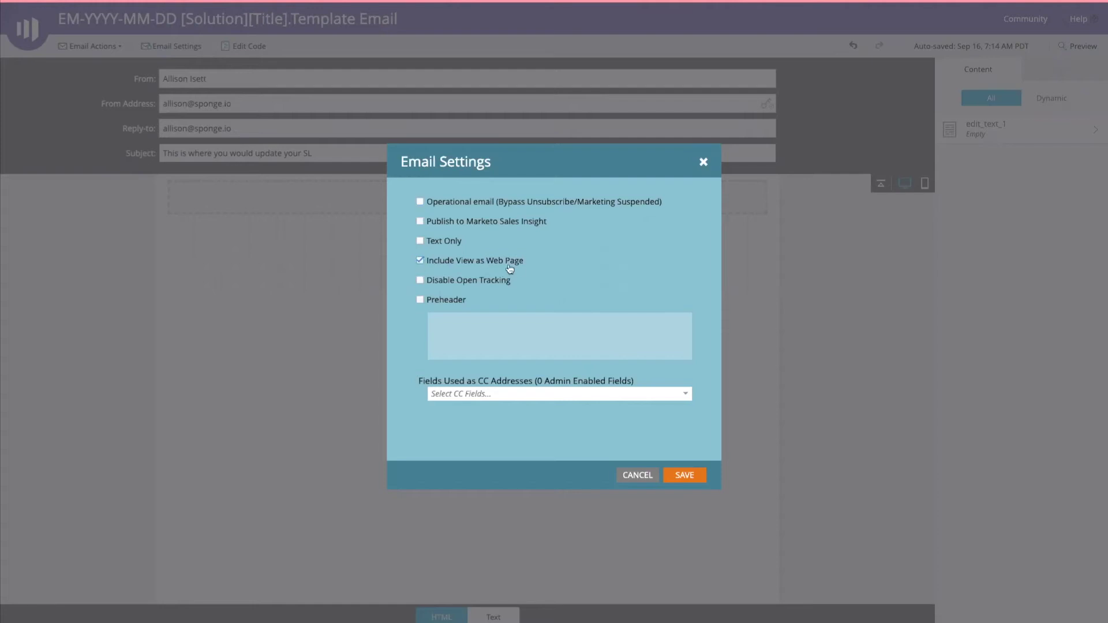
{"action": "left_click", "coordinate": [420, 301]}
{"action": "left_click", "coordinate": [517, 333]}
{"action": "type", "text": "This is where your "}
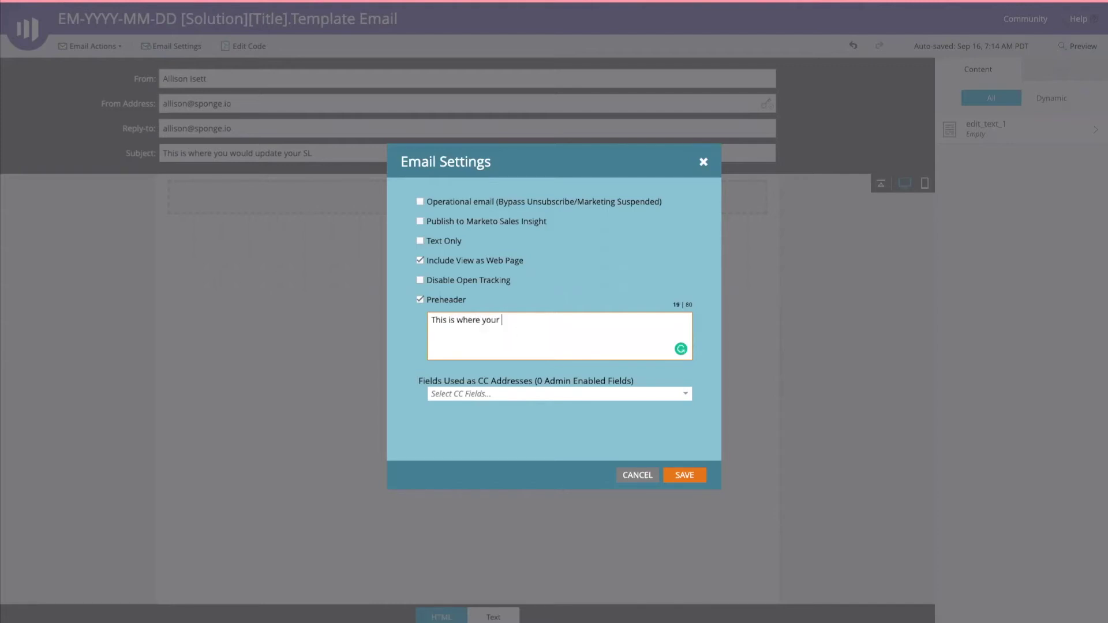
{"action": "type", "text": "pre-header text would go."}
{"action": "left_click", "coordinate": [684, 475]}
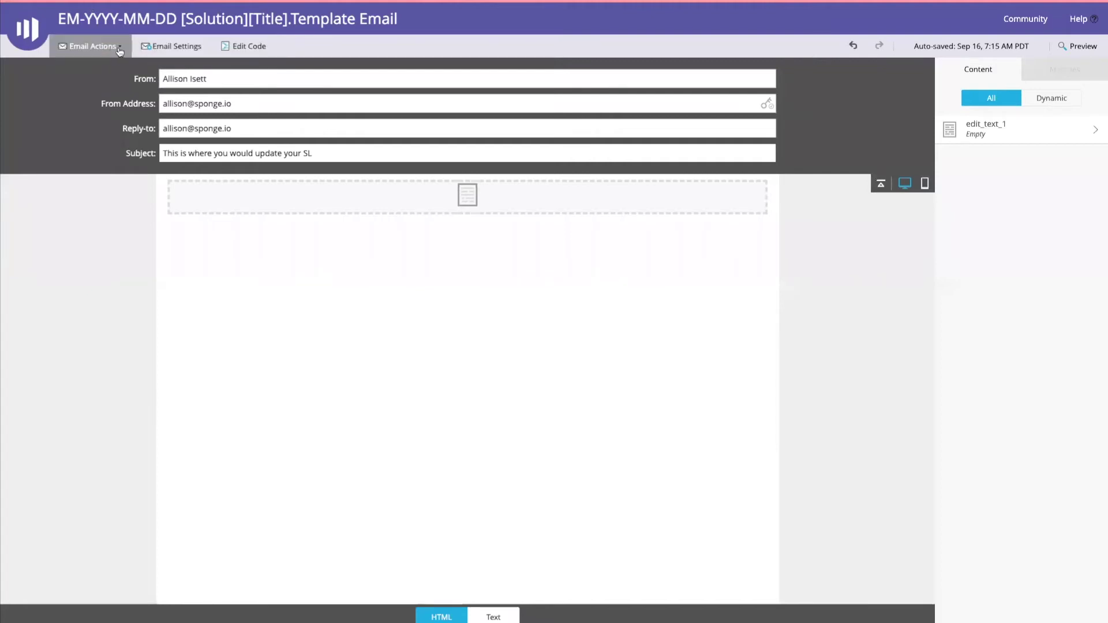
Step: Approve the email and close its editor, and collapse the Email subfolder
{"action": "left_click", "coordinate": [119, 52]}
{"action": "left_click", "coordinate": [109, 66]}
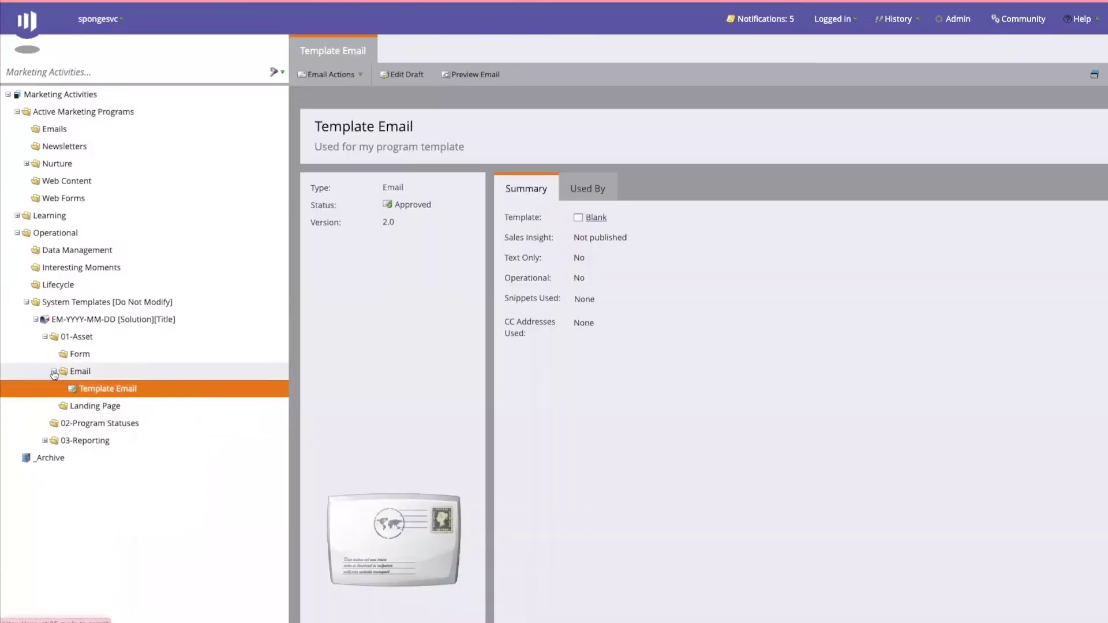
{"action": "left_click", "coordinate": [53, 372]}
Step: Return to the email program's control panel and choose Template Email as the email to send
{"action": "left_click", "coordinate": [109, 320]}
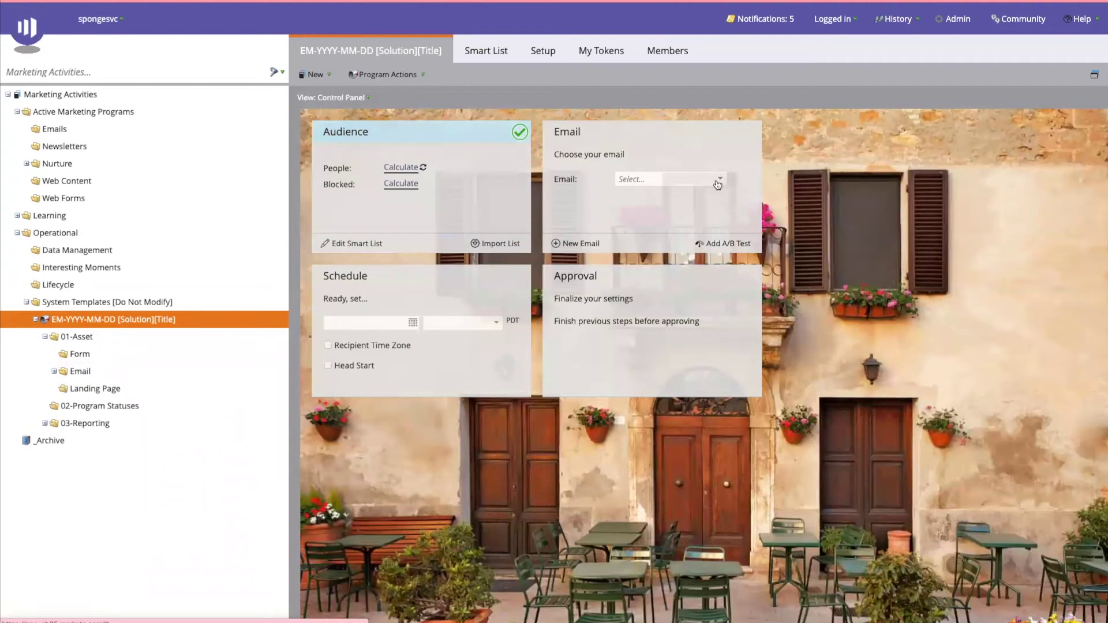
{"action": "left_click", "coordinate": [715, 179]}
{"action": "left_click", "coordinate": [685, 196]}
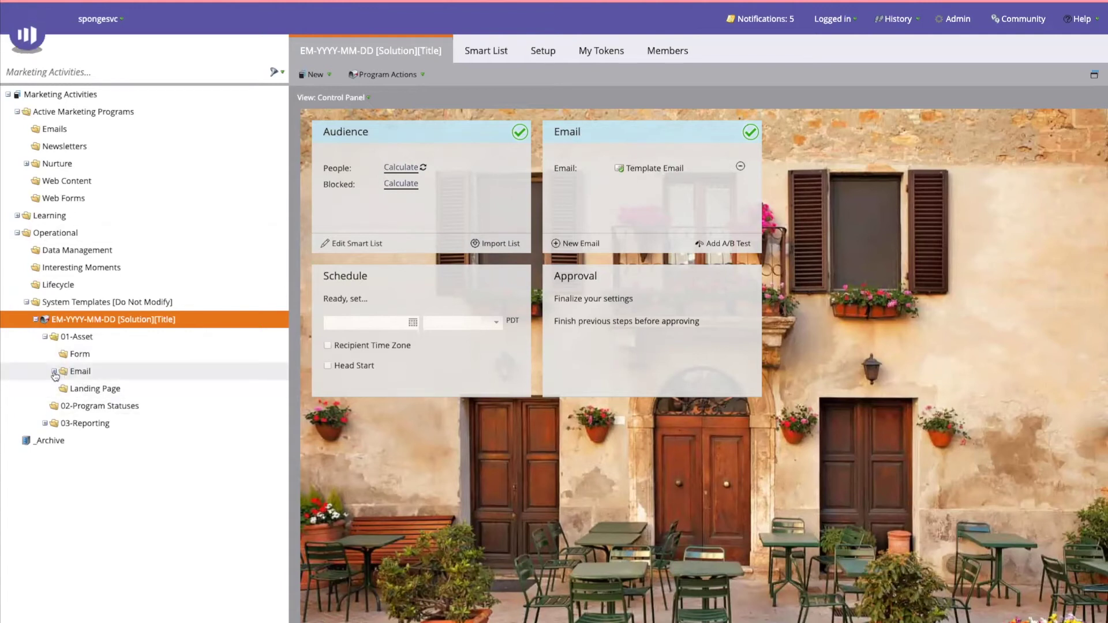
Step: Expand the Email subfolder, and clear and reselect Template Email as the program's email to send
{"action": "double_click", "coordinate": [78, 372]}
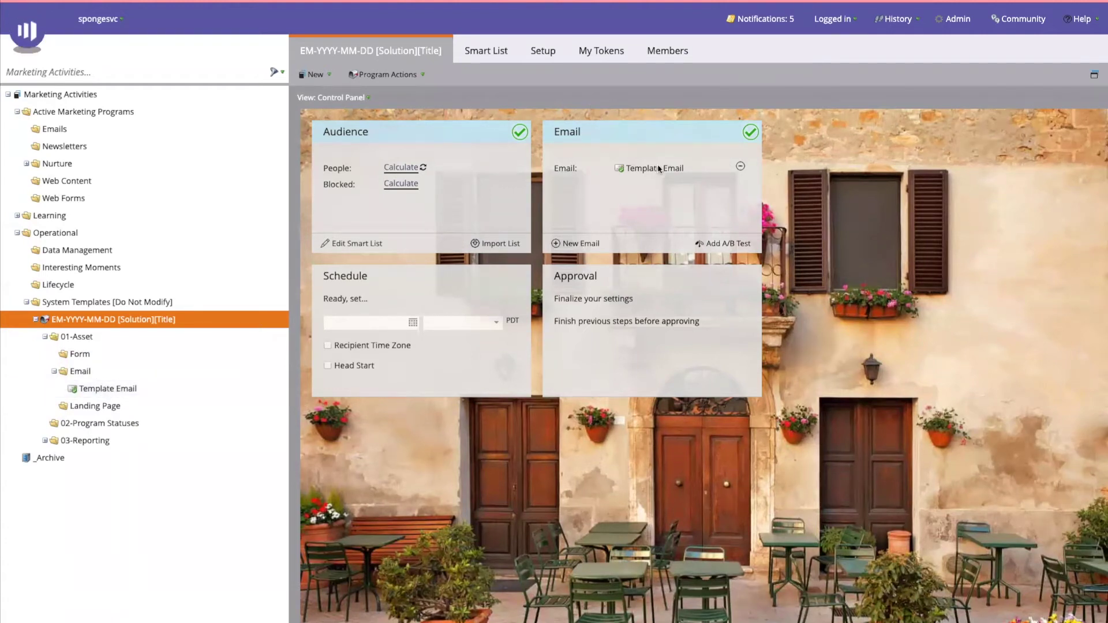
{"action": "left_click", "coordinate": [741, 167]}
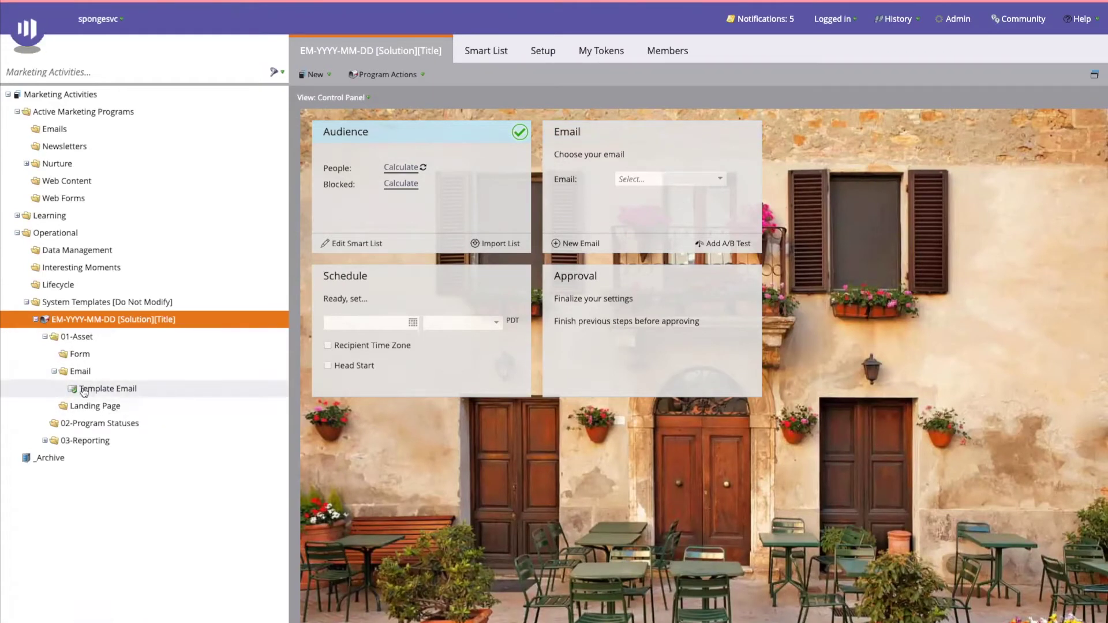
{"action": "left_click", "coordinate": [720, 181]}
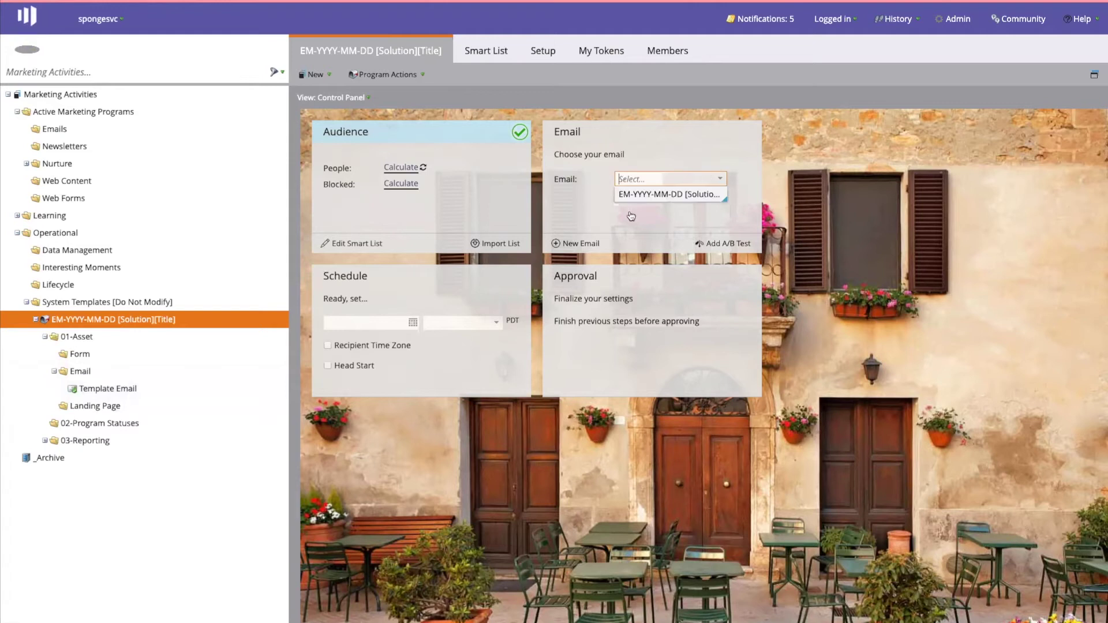
{"action": "left_click", "coordinate": [665, 194]}
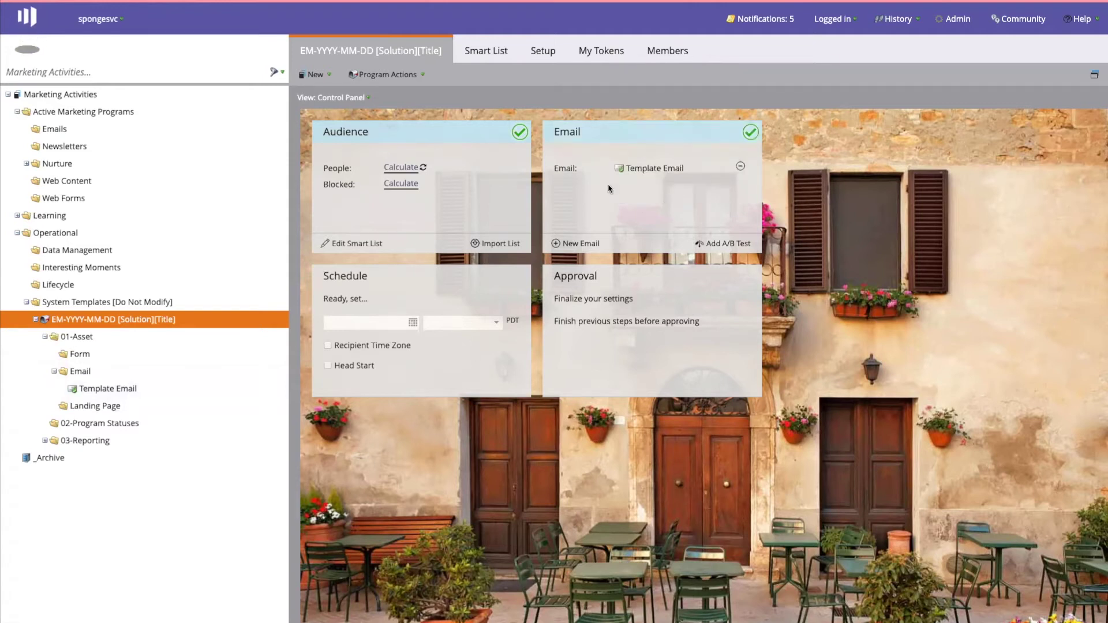
{"action": "left_click", "coordinate": [739, 166]}
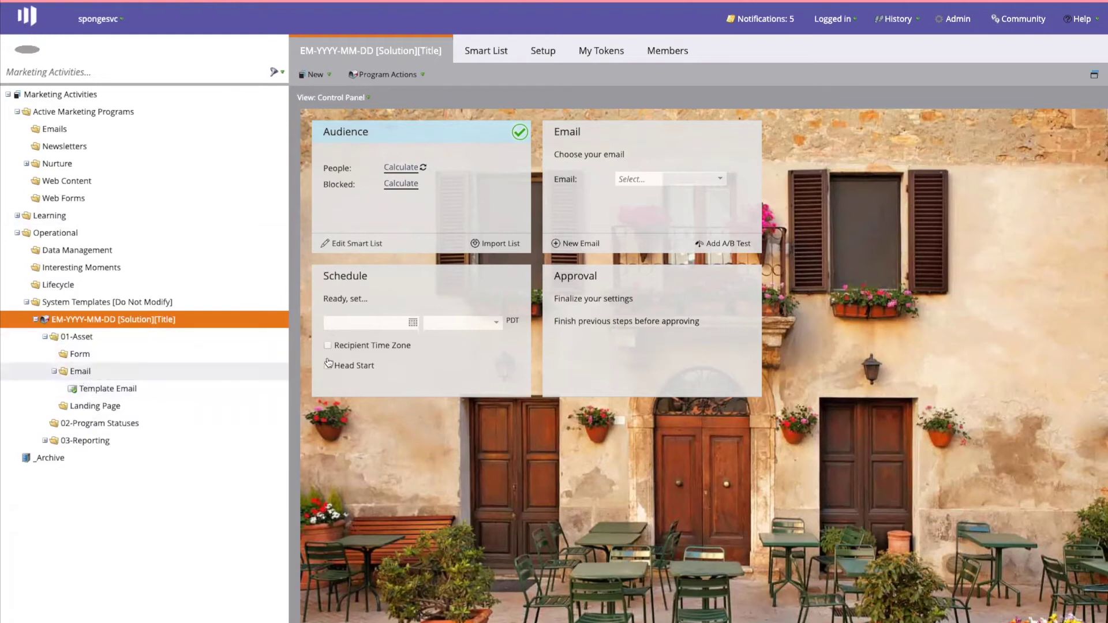
{"action": "left_click", "coordinate": [104, 388]}
{"action": "left_click", "coordinate": [113, 319]}
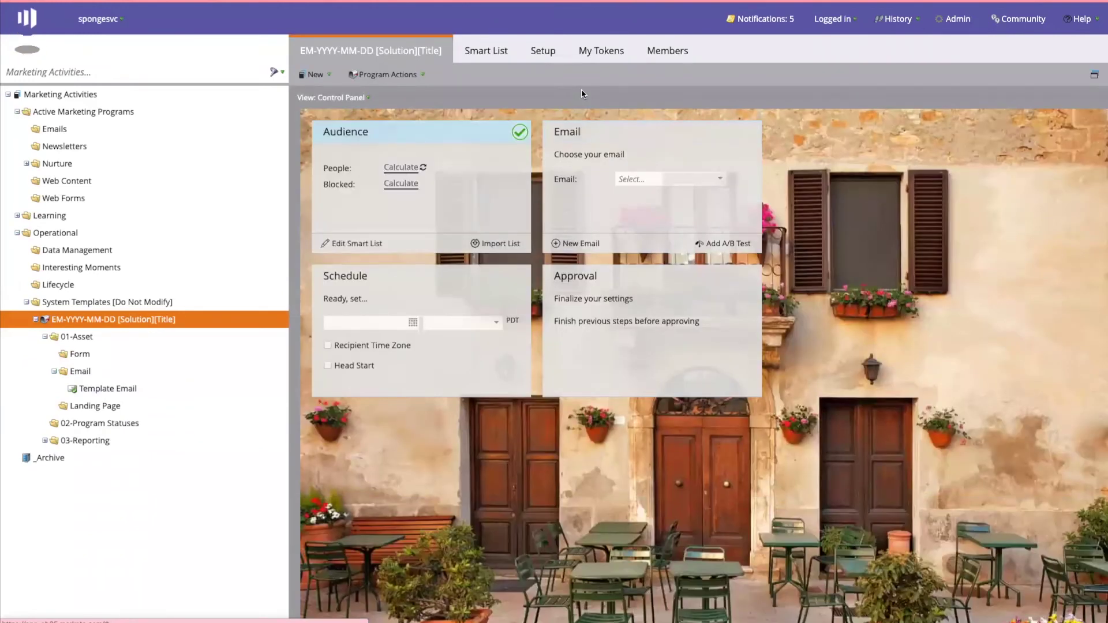
{"action": "left_click", "coordinate": [720, 179]}
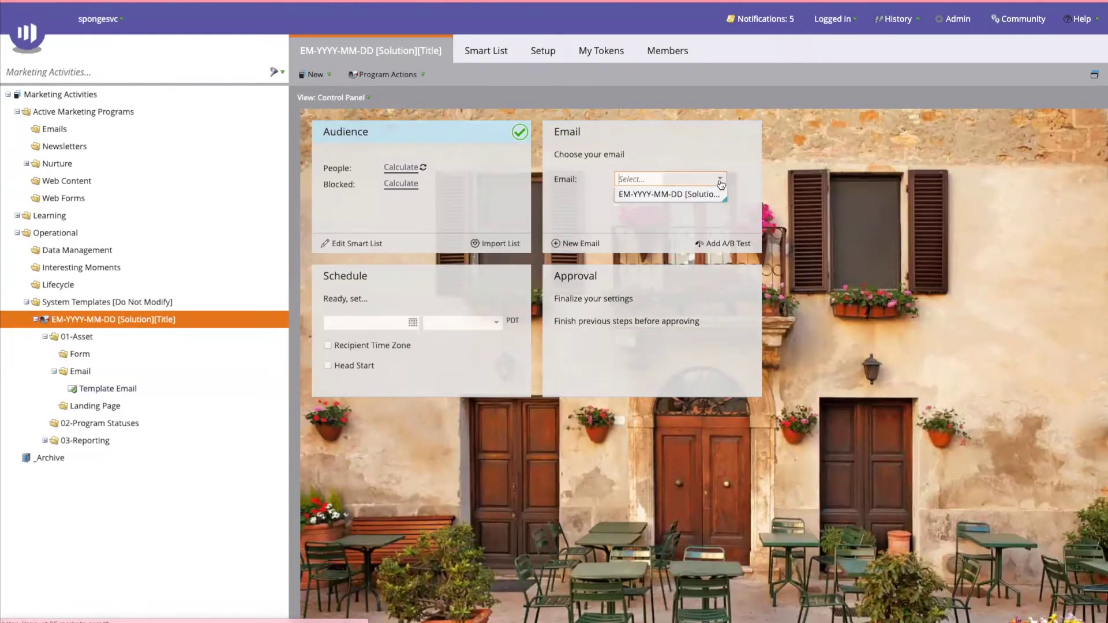
{"action": "left_click", "coordinate": [705, 198]}
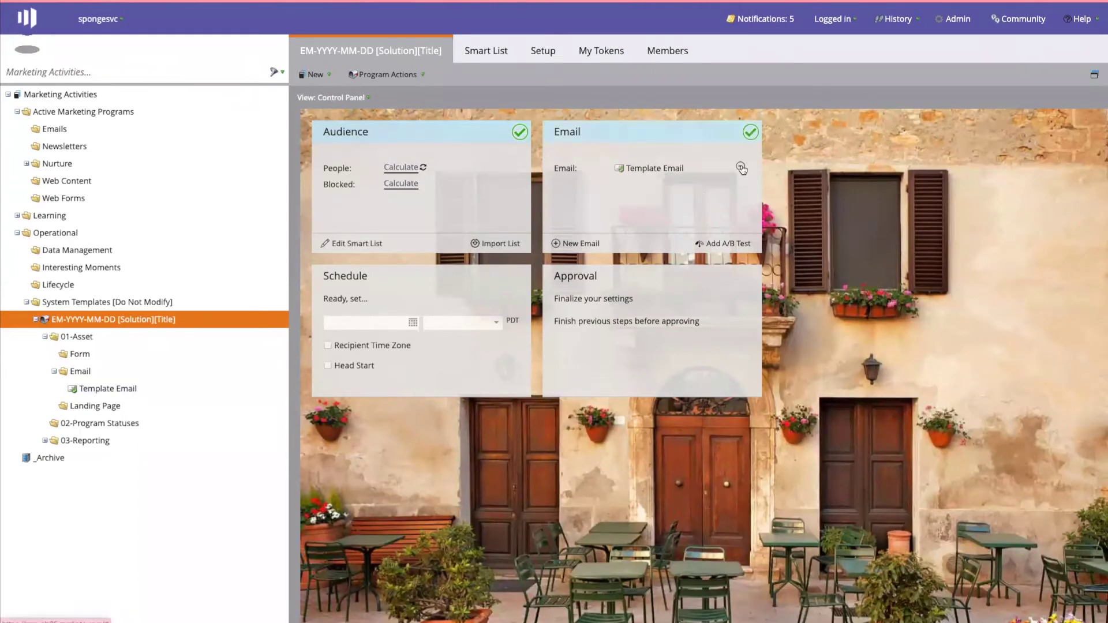
Step: Remove Template Email from the program's email selection and collapse the Email subfolder
{"action": "left_click", "coordinate": [741, 168]}
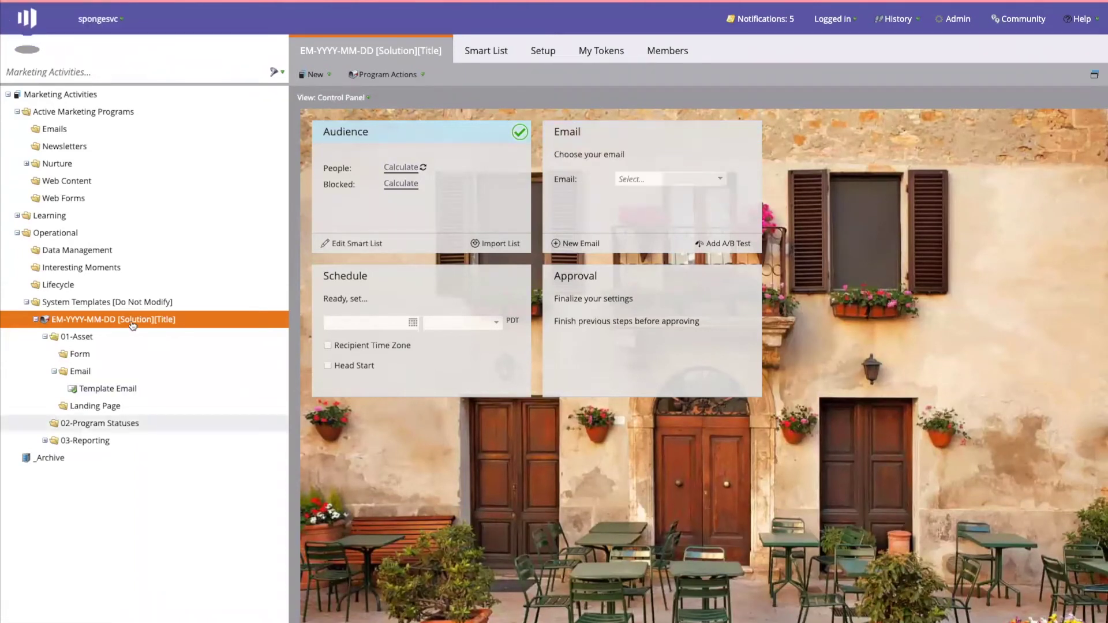
{"action": "left_click", "coordinate": [55, 372]}
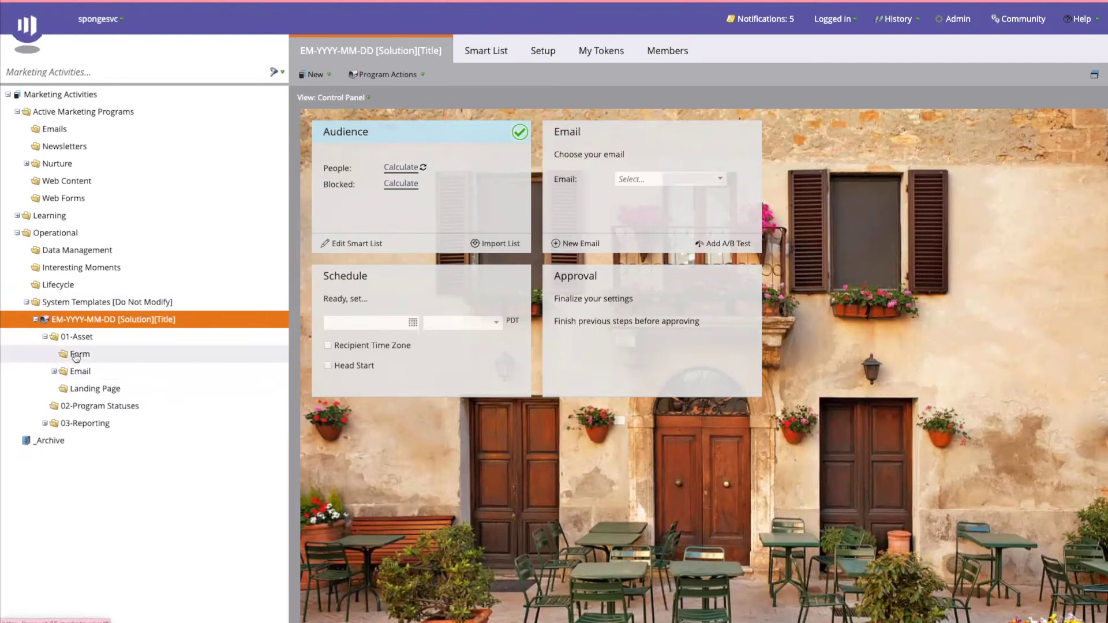
Step: Create a new local form named "Test-temp Form" from the Form subfolder, without opening it in the editor
{"action": "right_click", "coordinate": [76, 358]}
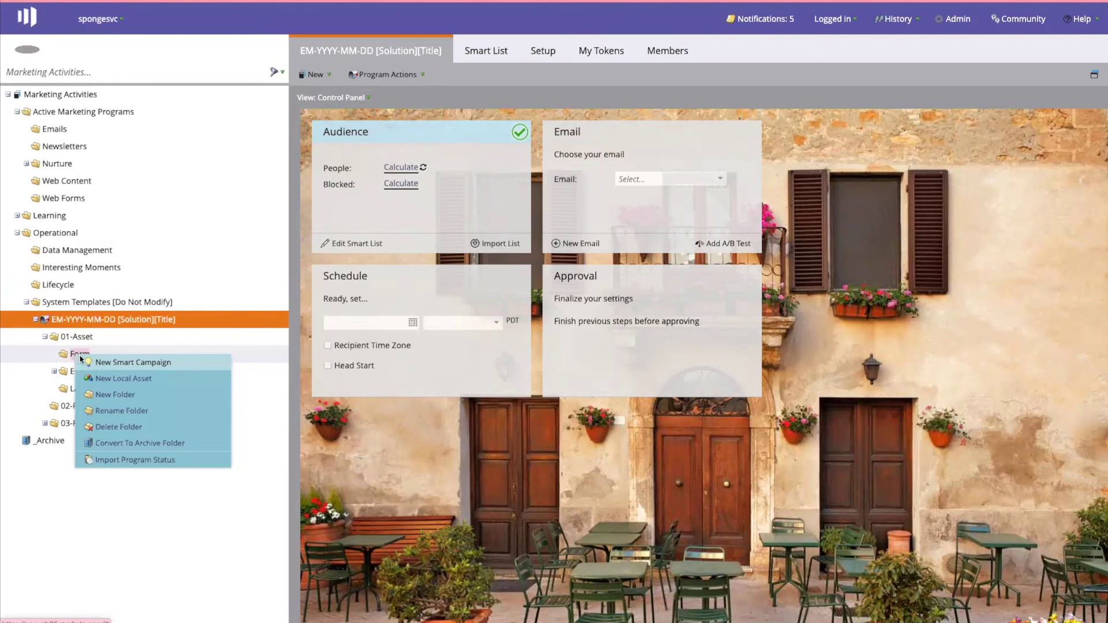
{"action": "left_click", "coordinate": [127, 379]}
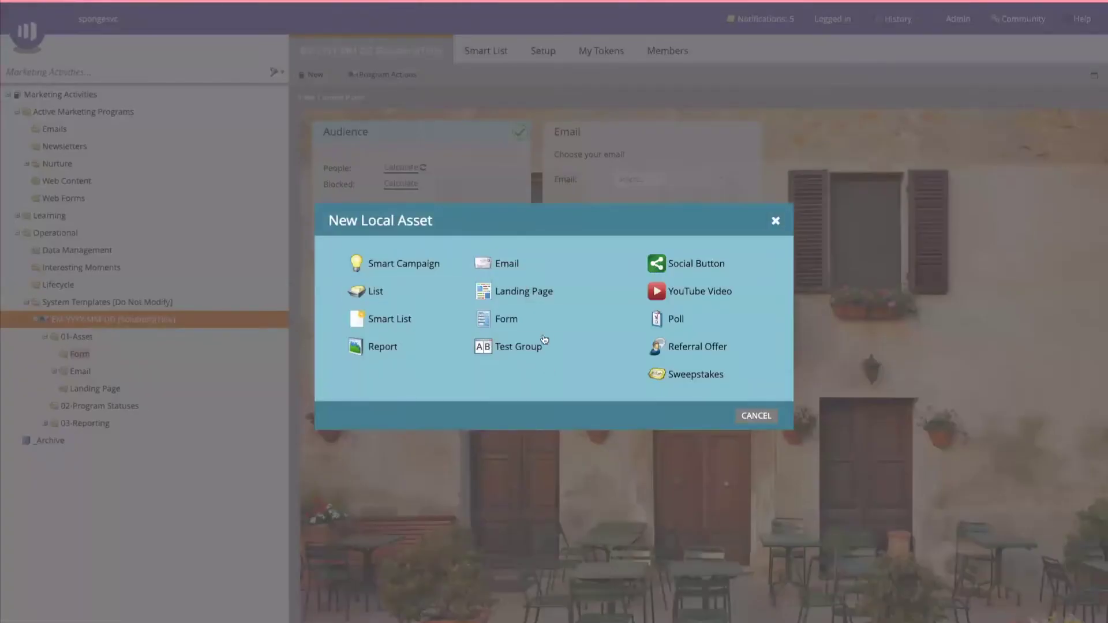
{"action": "left_click", "coordinate": [501, 318]}
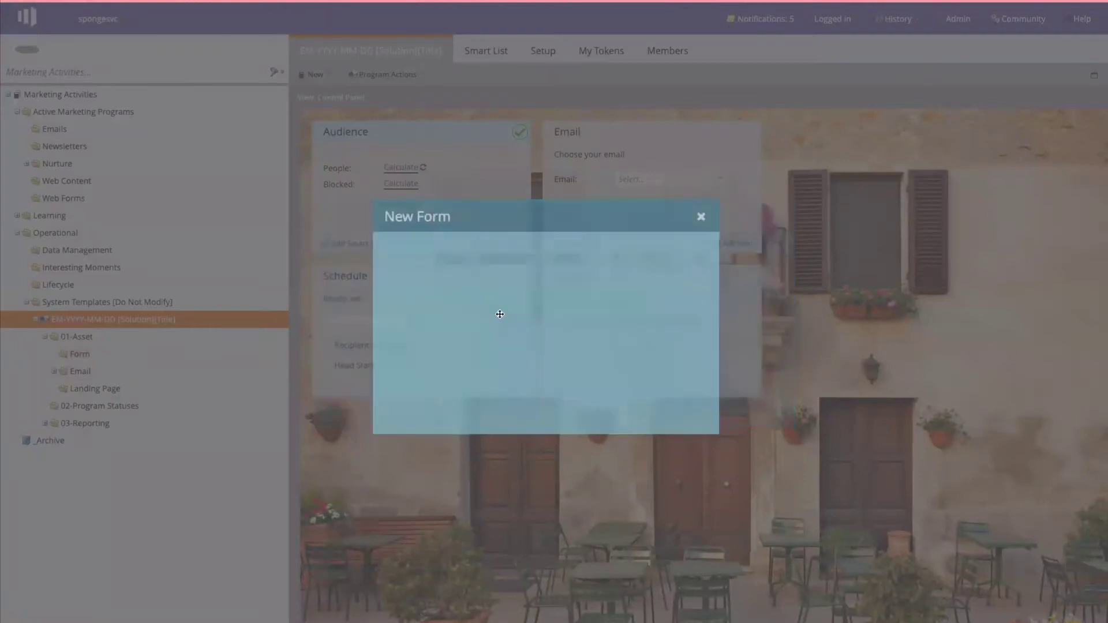
{"action": "left_click", "coordinate": [592, 278]}
{"action": "type", "text": "Test-tempalte Form"}
{"action": "left_click_drag", "start_coordinate": [550, 278], "coordinate": [530, 281]}
{"action": "key", "text": "BackSpace"}
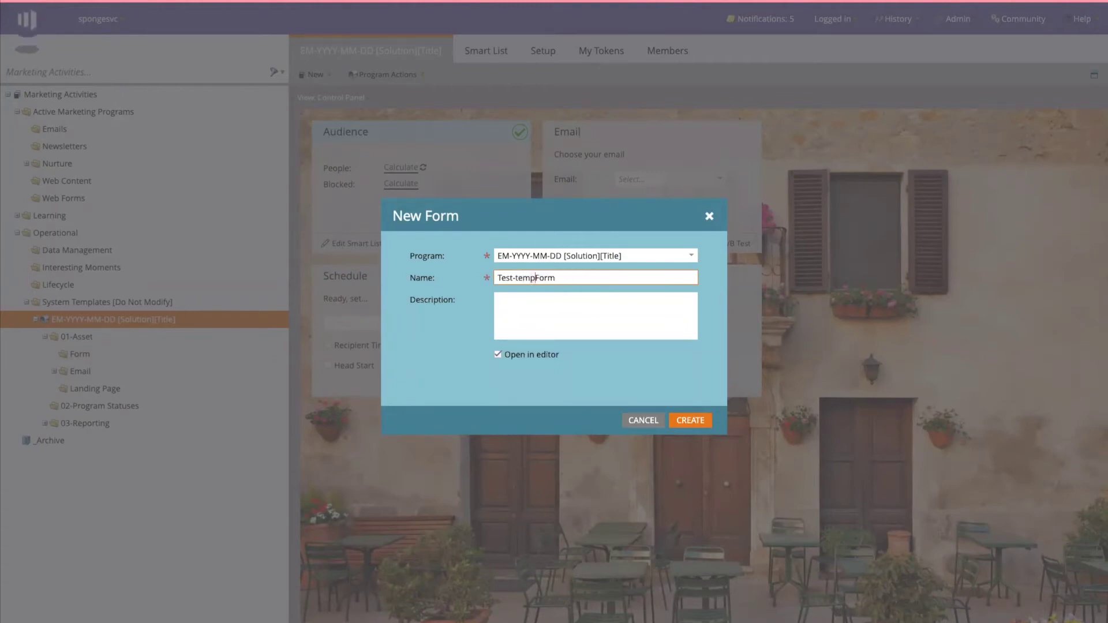
{"action": "left_click", "coordinate": [498, 355]}
{"action": "left_click", "coordinate": [690, 420]}
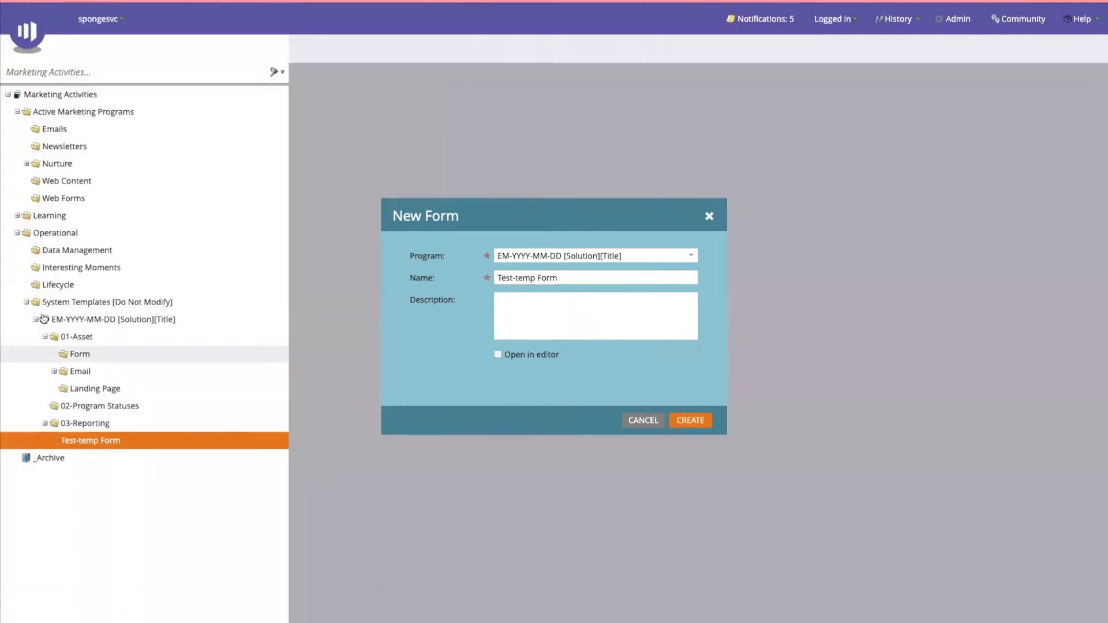
Step: Move Test-temp Form into the Form subfolder and approve it, then collapse that subfolder
{"action": "left_click_drag", "start_coordinate": [90, 440], "coordinate": [78, 354]}
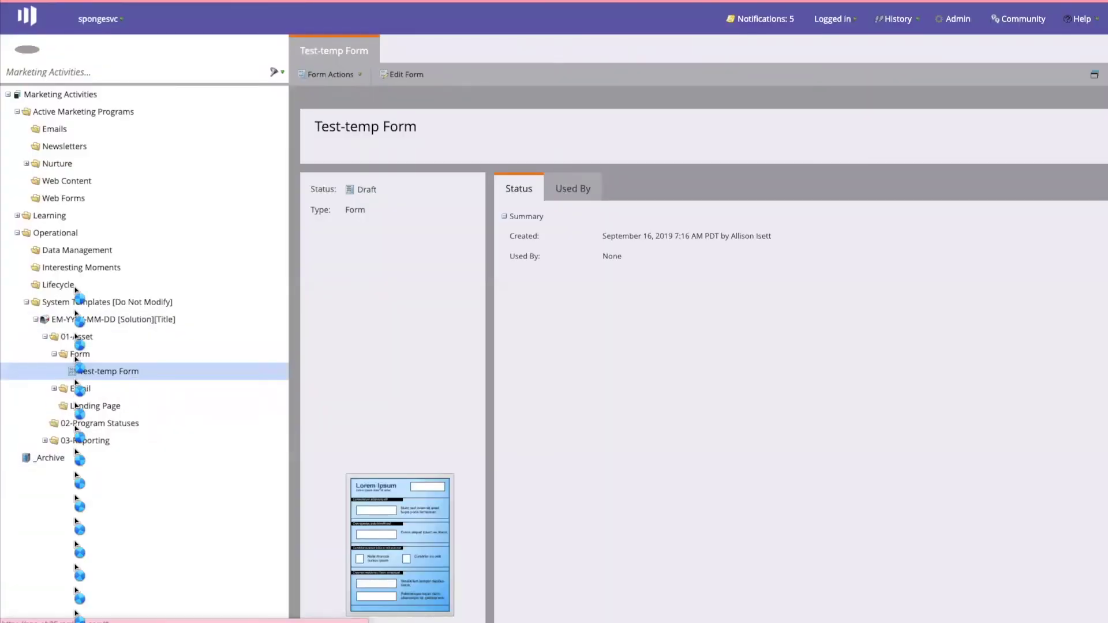
{"action": "right_click", "coordinate": [118, 374]}
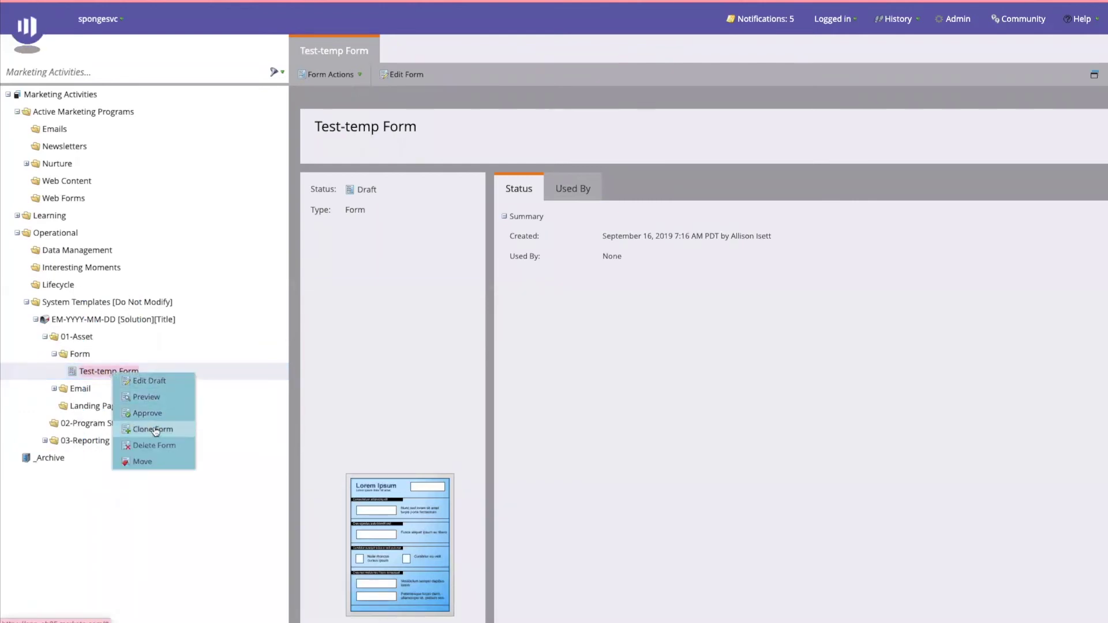
{"action": "left_click", "coordinate": [151, 413]}
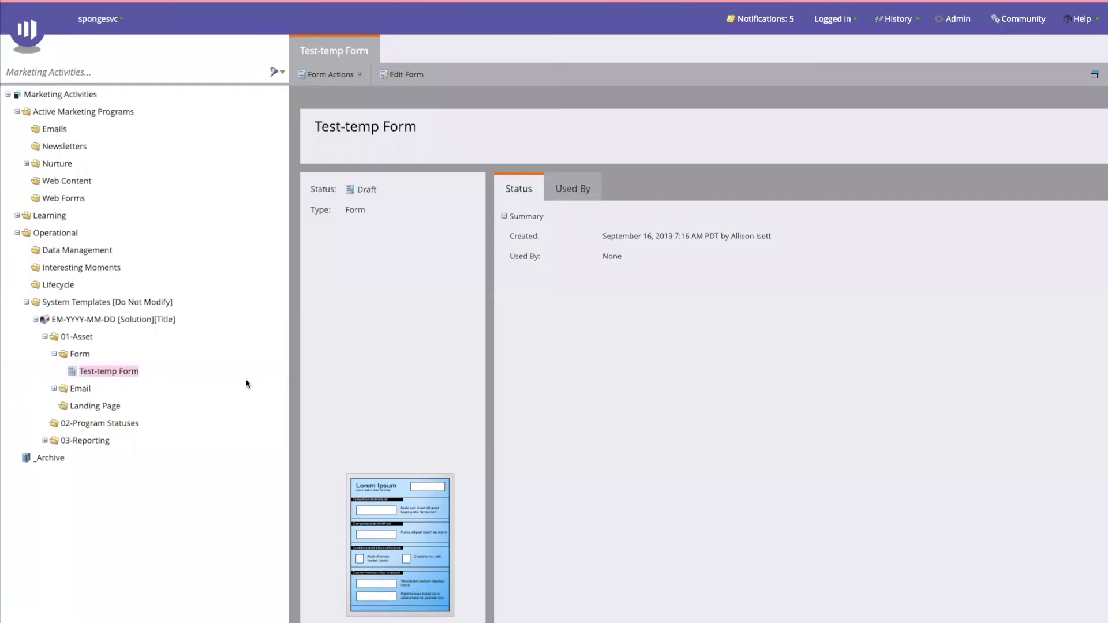
{"action": "left_click", "coordinate": [54, 353]}
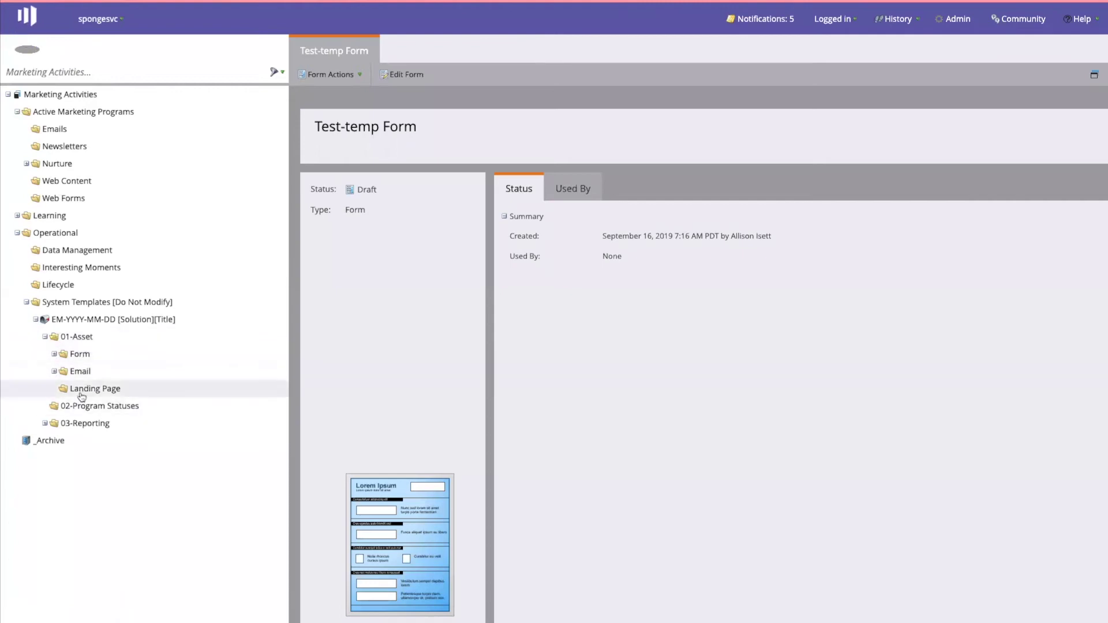
Step: Start a new local landing page in the Landing Page subfolder, named "This is my CTA LP" with the page URL "Temp-form-Reg"
{"action": "right_click", "coordinate": [81, 396]}
{"action": "left_click", "coordinate": [128, 414]}
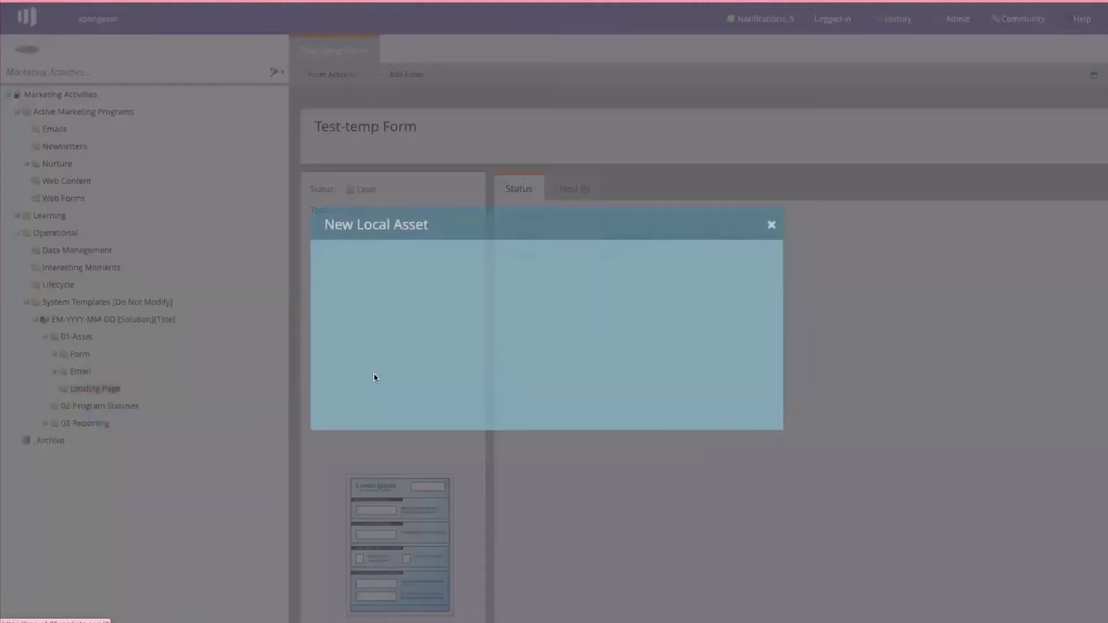
{"action": "left_click", "coordinate": [485, 295]}
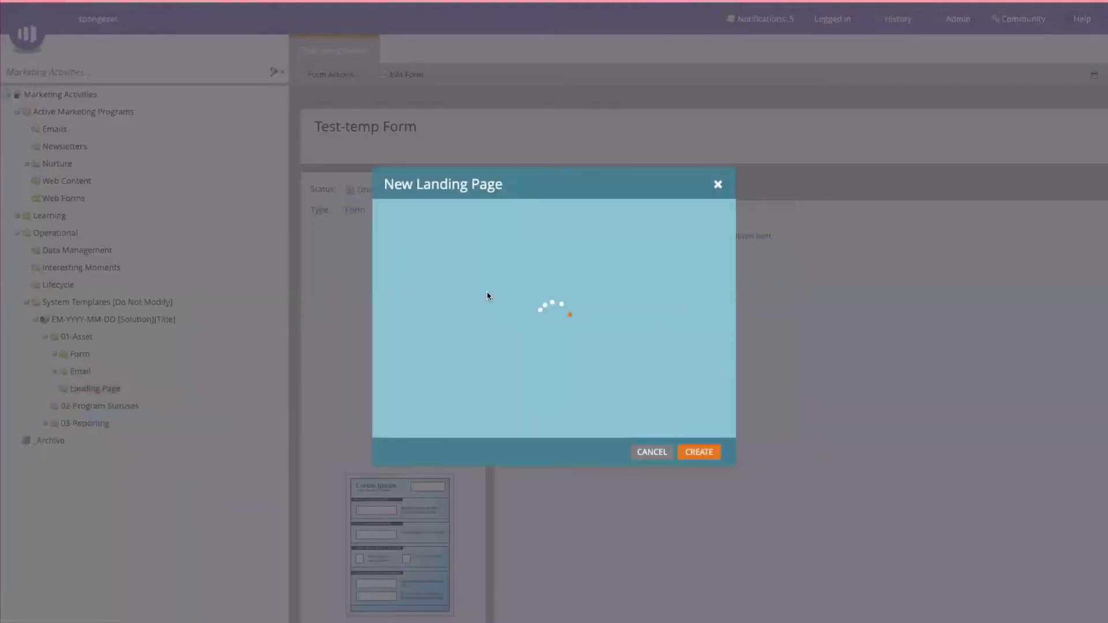
{"action": "left_click", "coordinate": [548, 245]}
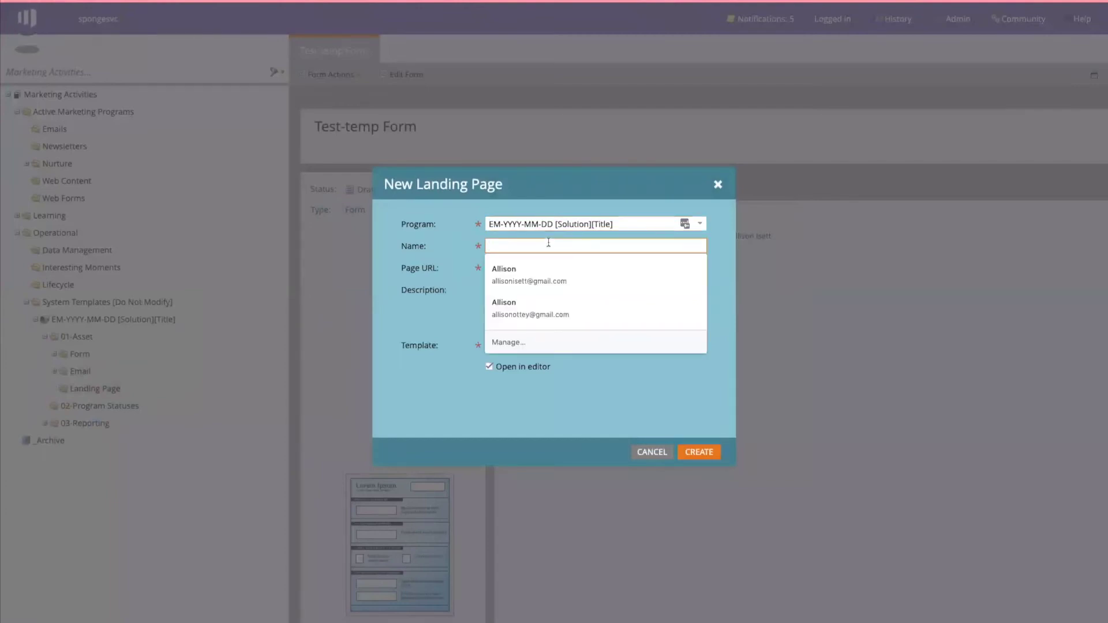
{"action": "type", "text": "This is my CTA LP"}
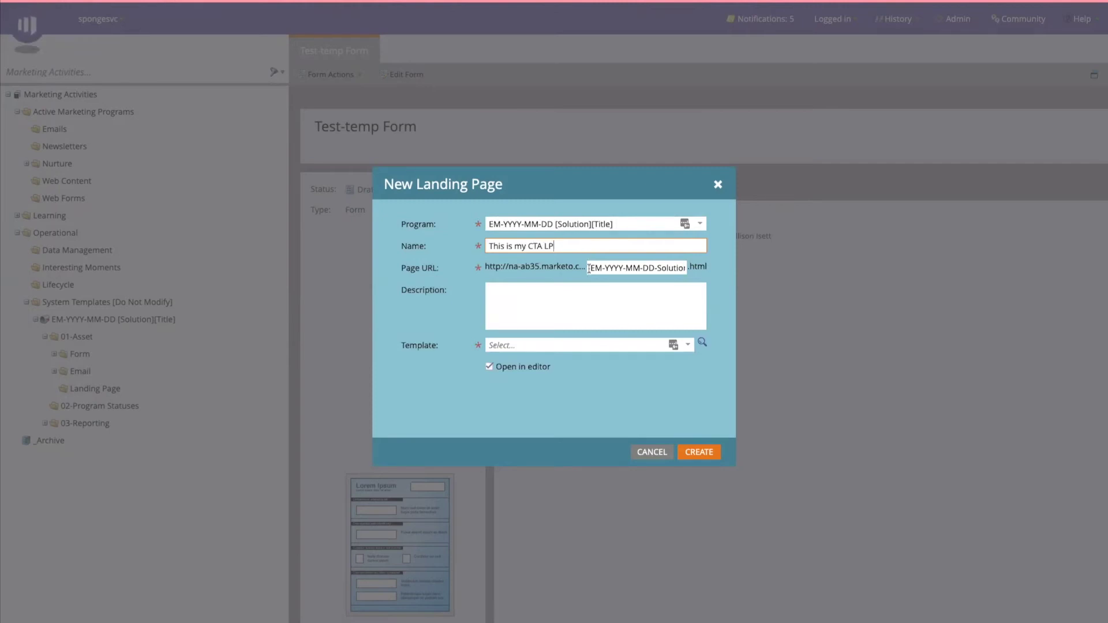
{"action": "left_click", "coordinate": [588, 268]}
{"action": "key", "text": "BackSpace"}
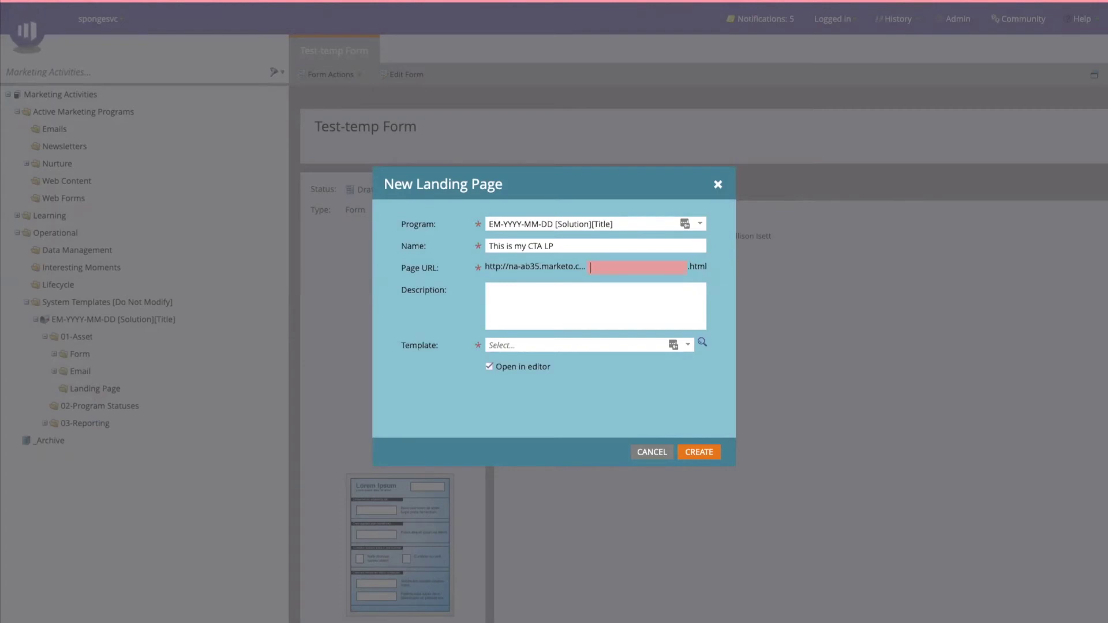
{"action": "type", "text": "Temp-form-Reg"}
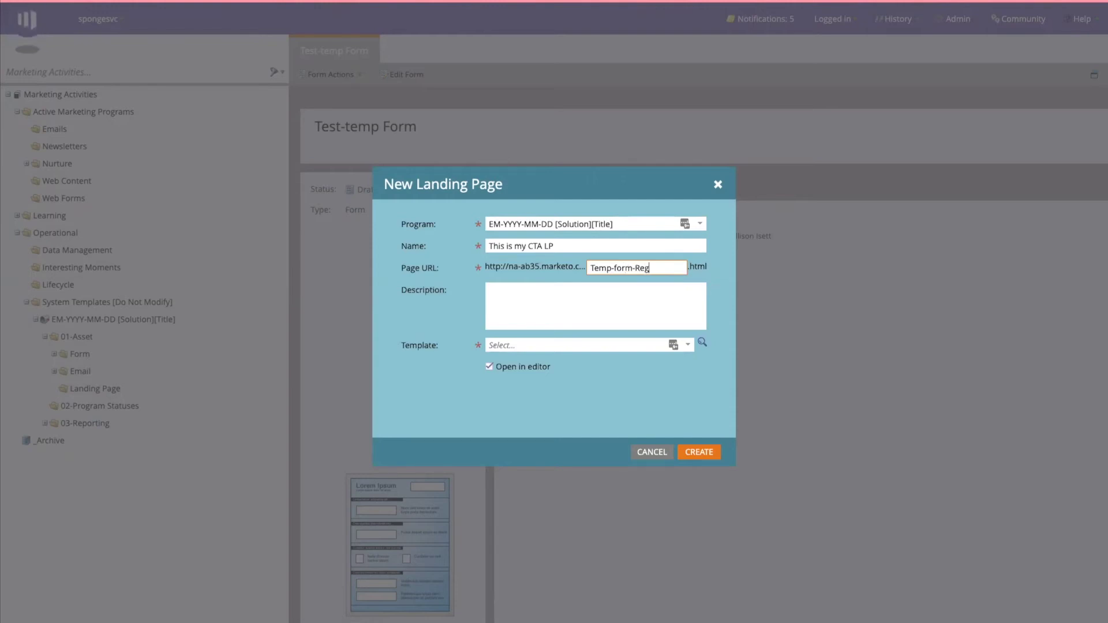
Step: Base the landing page on Standard Template, leave its description empty and create it, opening it in the editor
{"action": "left_click", "coordinate": [627, 303]}
{"action": "left_click", "coordinate": [650, 345]}
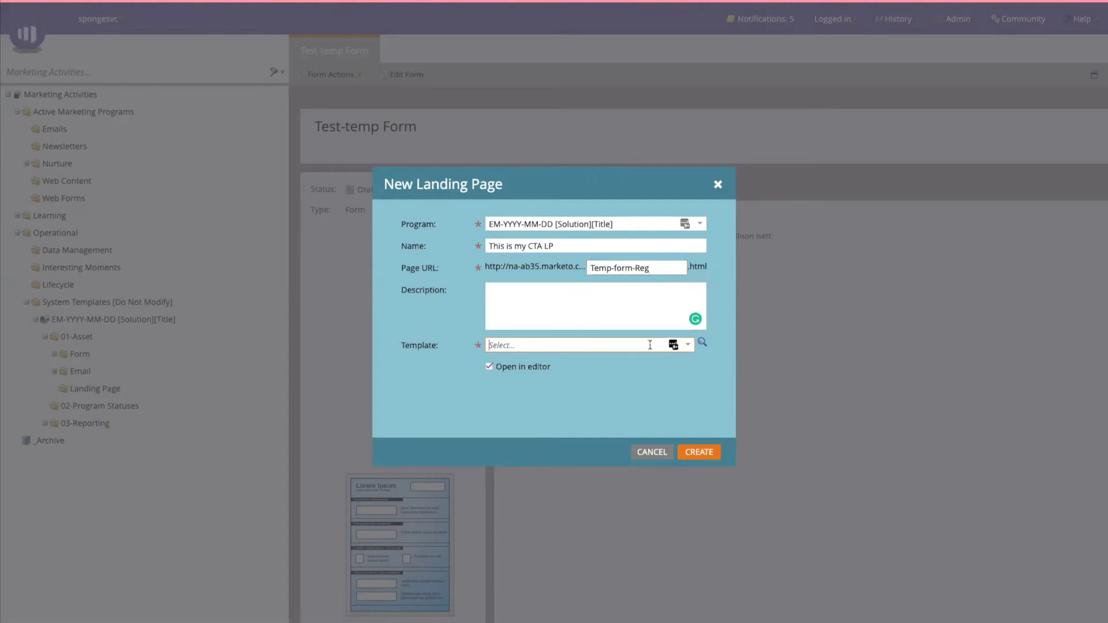
{"action": "left_click", "coordinate": [687, 344]}
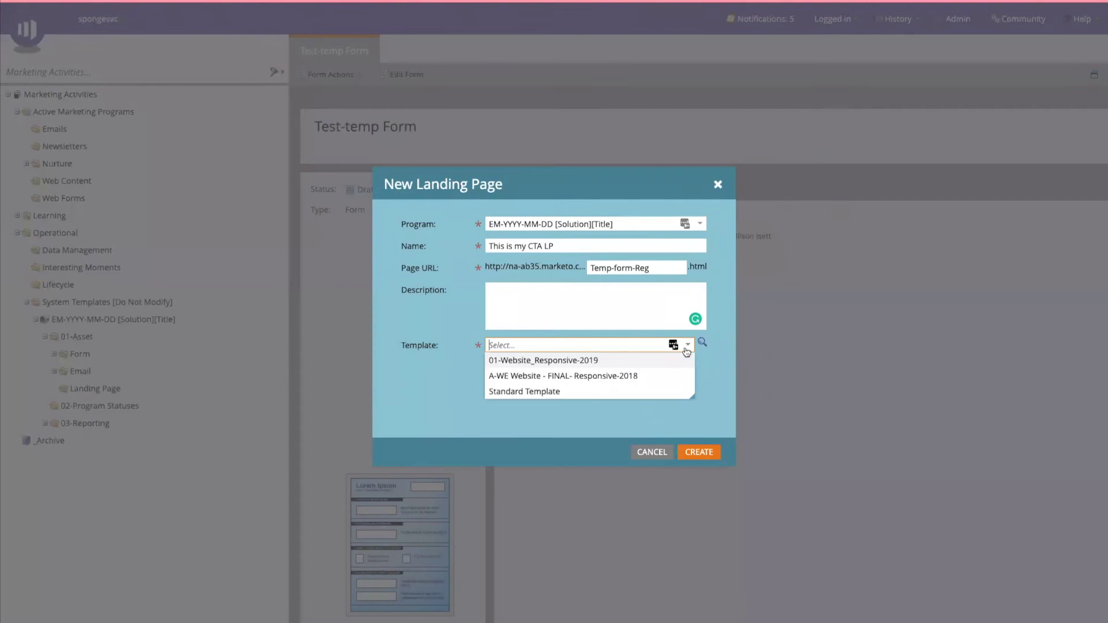
{"action": "left_click", "coordinate": [530, 390]}
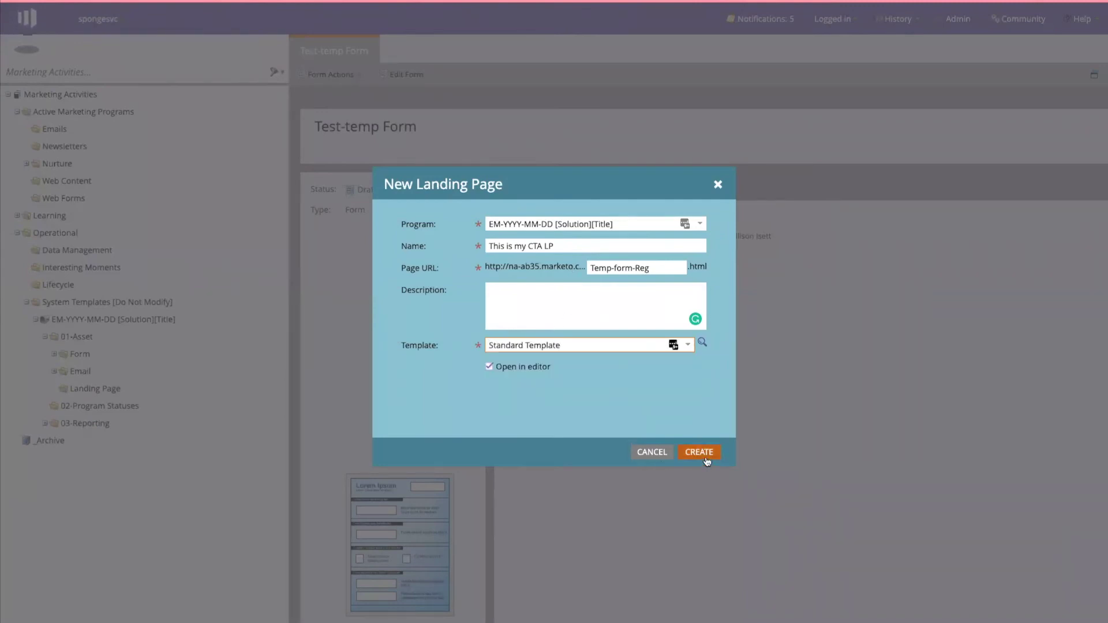
{"action": "left_click", "coordinate": [554, 308]}
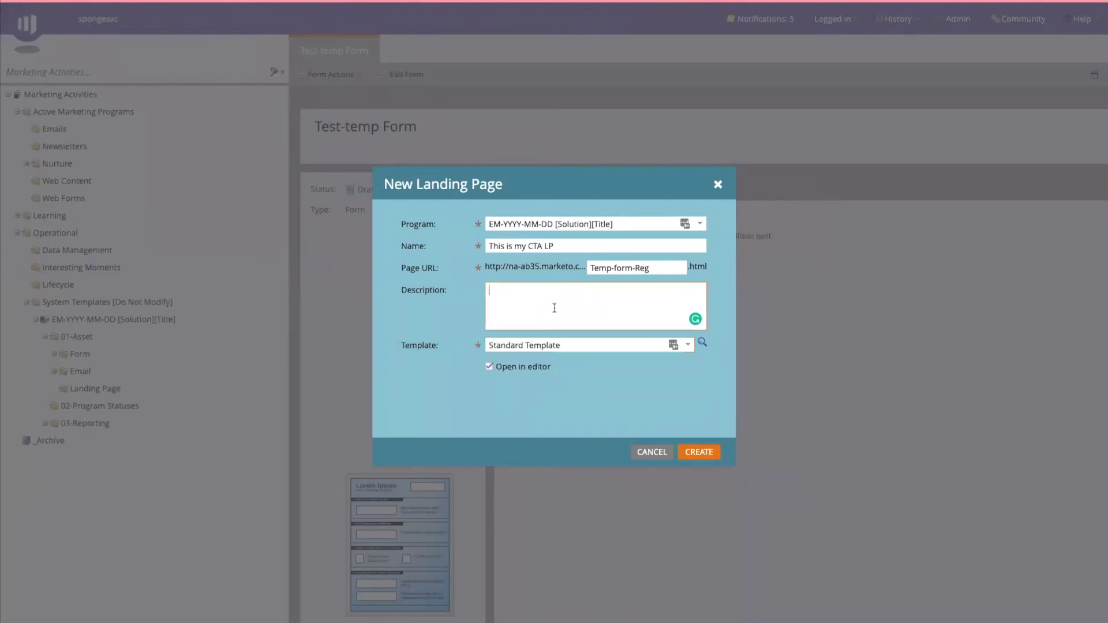
{"action": "left_click", "coordinate": [711, 453]}
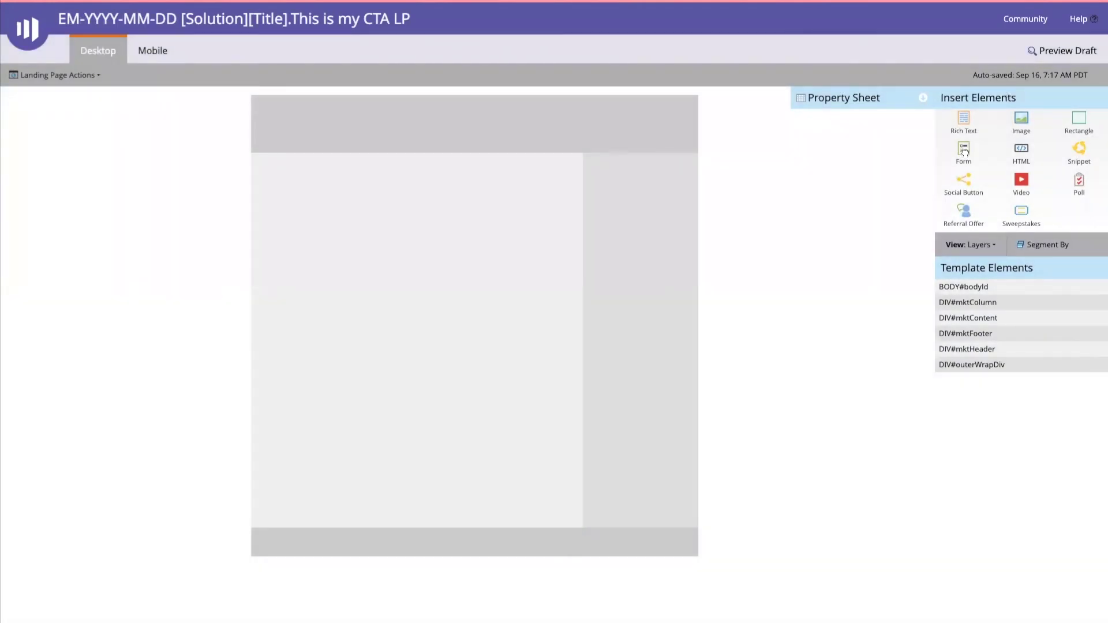
Step: Add a form element to the landing page's main content area and choose the program's Test-temp Form
{"action": "left_click_drag", "start_coordinate": [964, 152], "coordinate": [534, 314]}
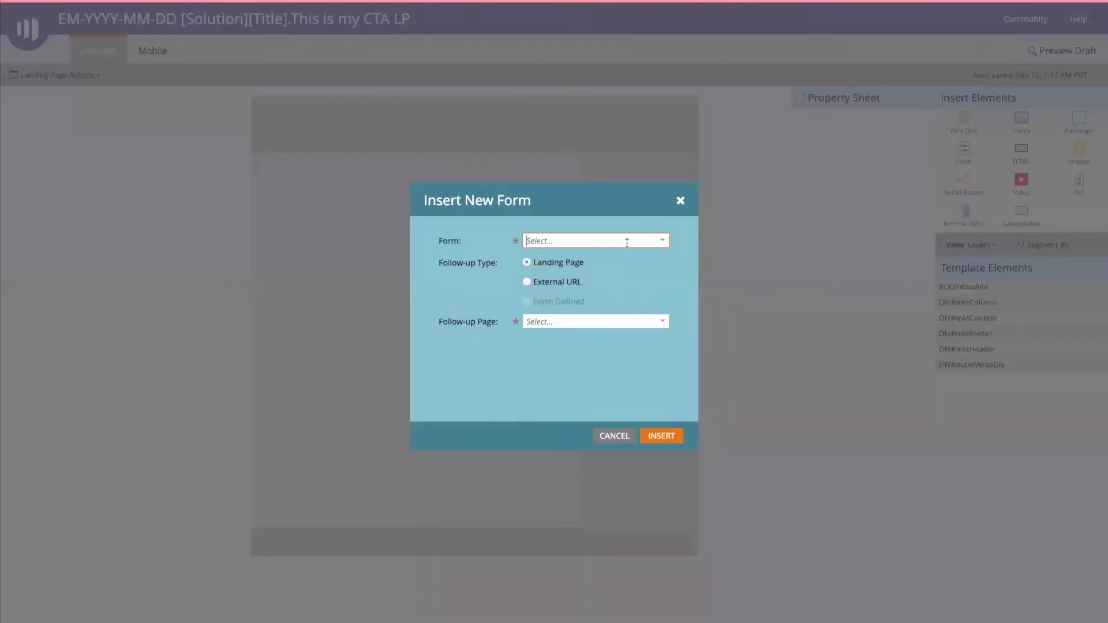
{"action": "type", "text": "Test"}
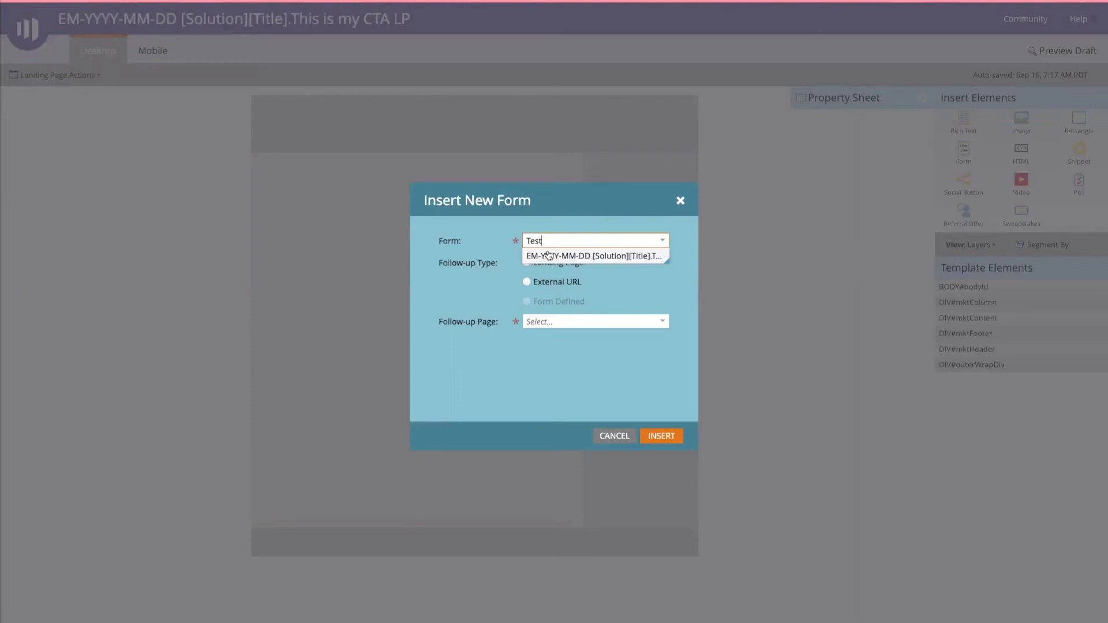
{"action": "left_click", "coordinate": [573, 256]}
{"action": "left_click_drag", "start_coordinate": [565, 239], "coordinate": [601, 237]}
{"action": "left_click", "coordinate": [649, 270]}
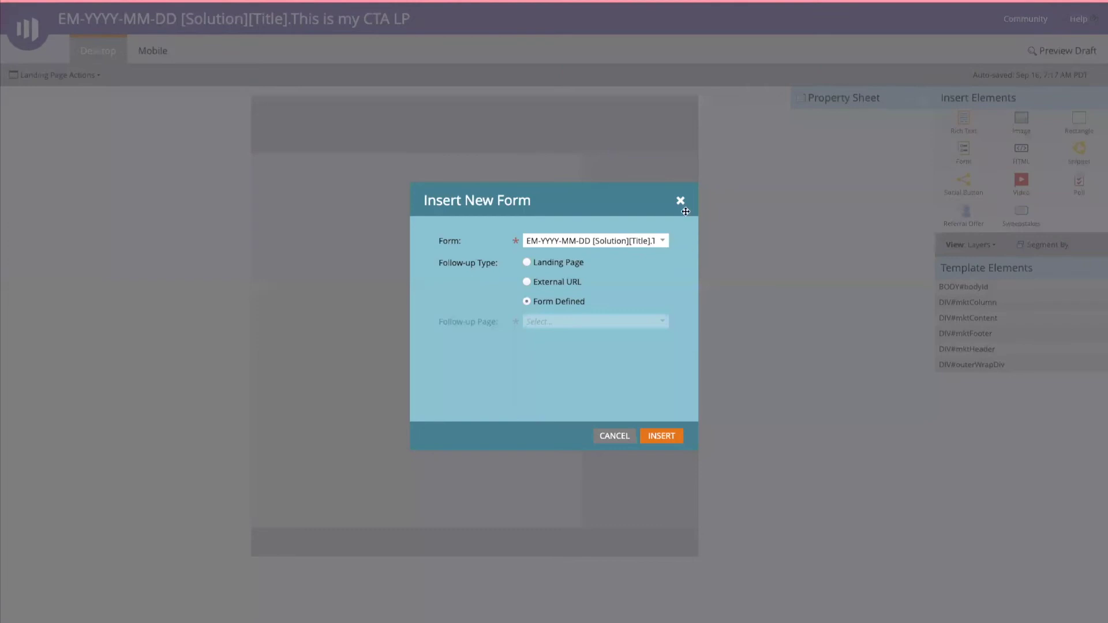
Step: Look through the form's External URL and Landing Page follow-up options, and return the follow-up type to Form Defined
{"action": "left_click", "coordinate": [526, 282]}
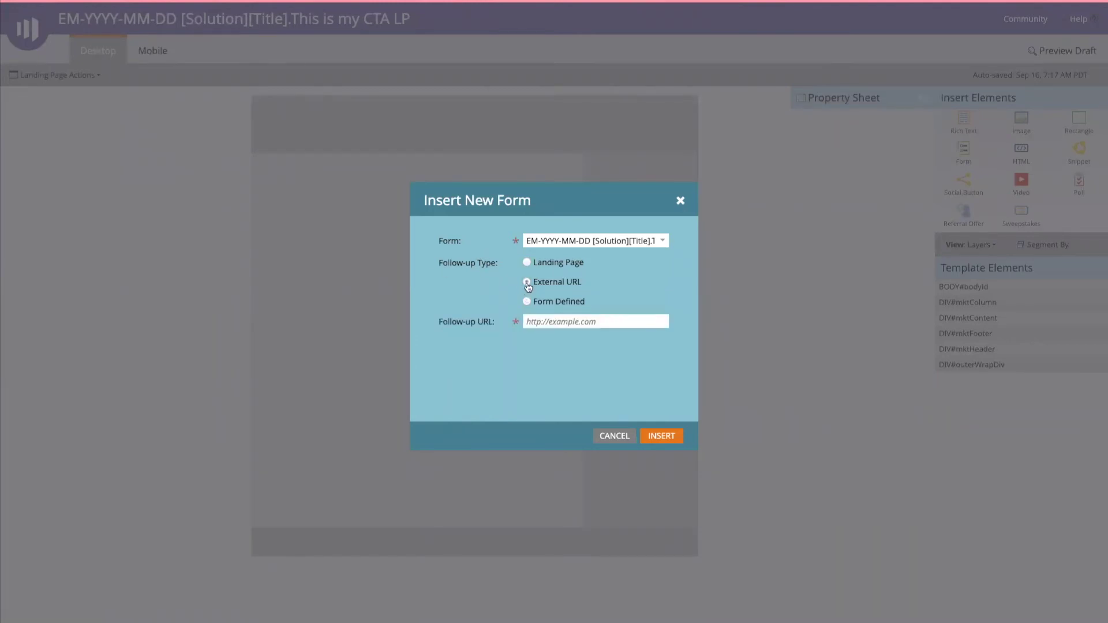
{"action": "left_click", "coordinate": [573, 324]}
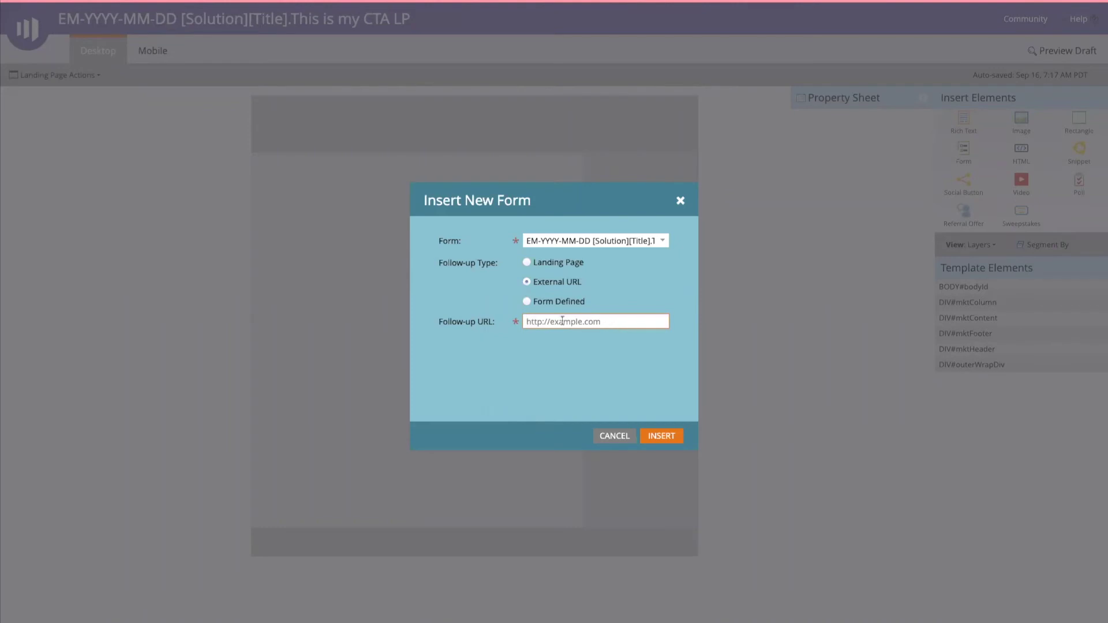
{"action": "left_click", "coordinate": [526, 282]}
{"action": "left_click", "coordinate": [527, 301]}
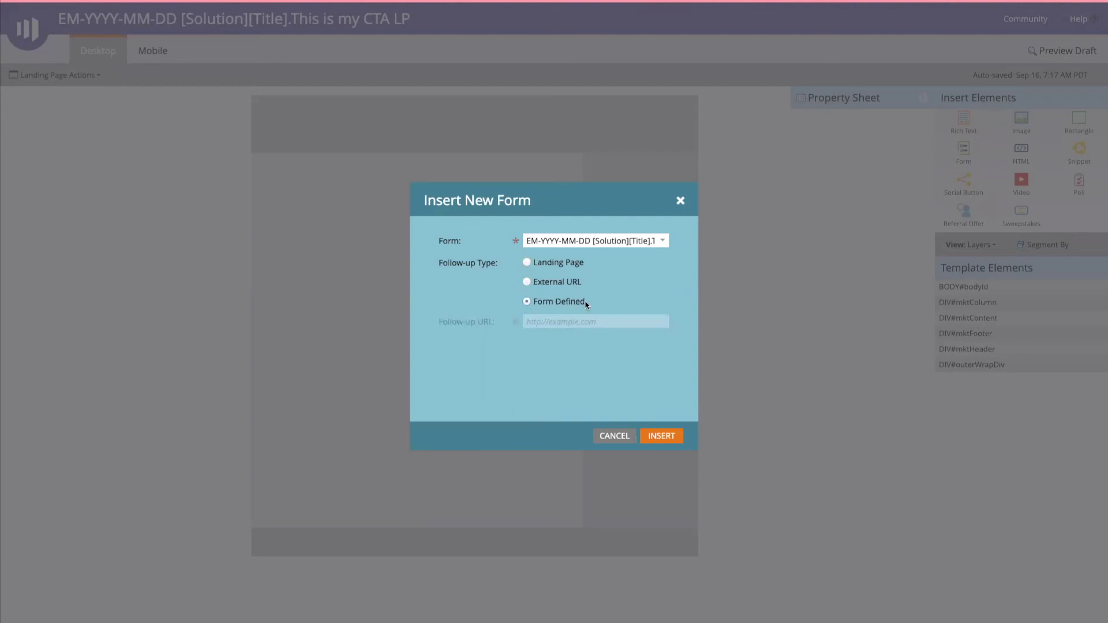
{"action": "left_click", "coordinate": [527, 263]}
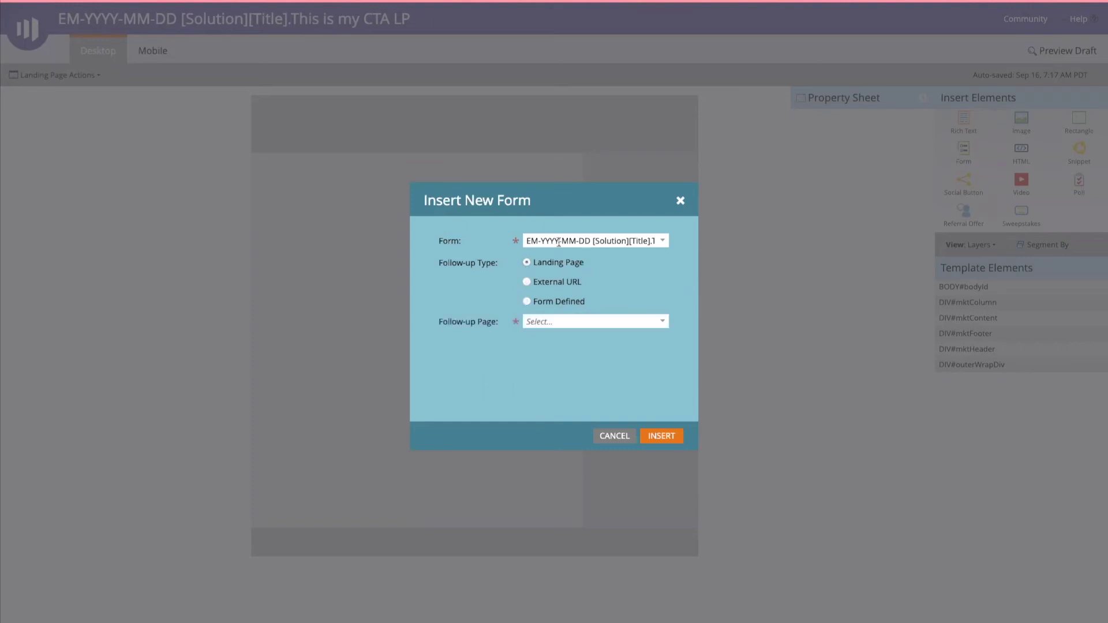
{"action": "left_click", "coordinate": [661, 322]}
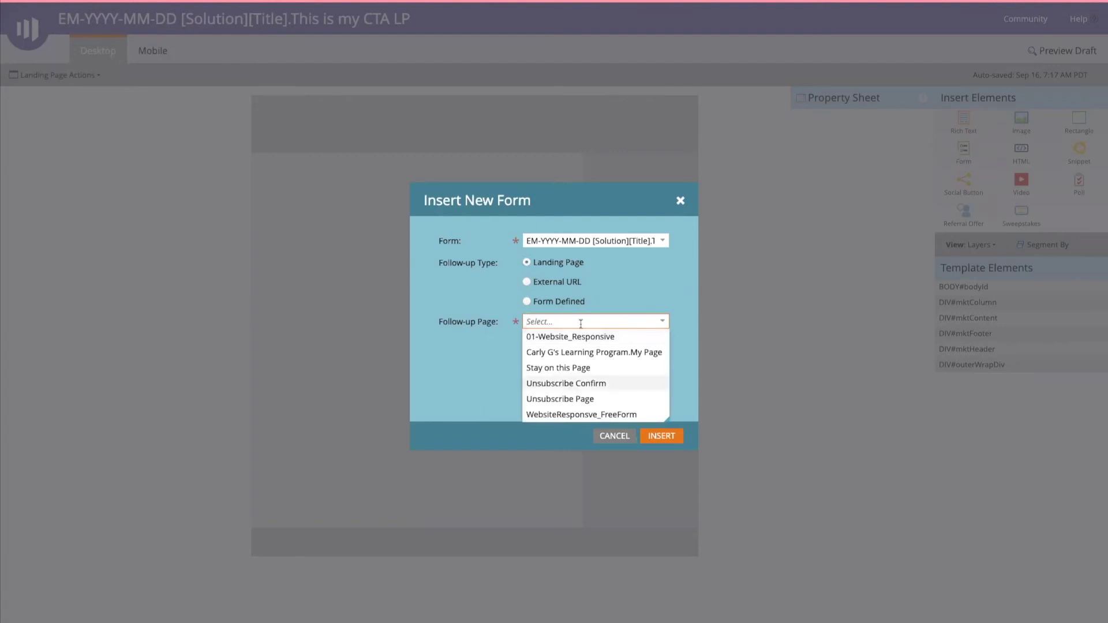
{"action": "left_click", "coordinate": [618, 287]}
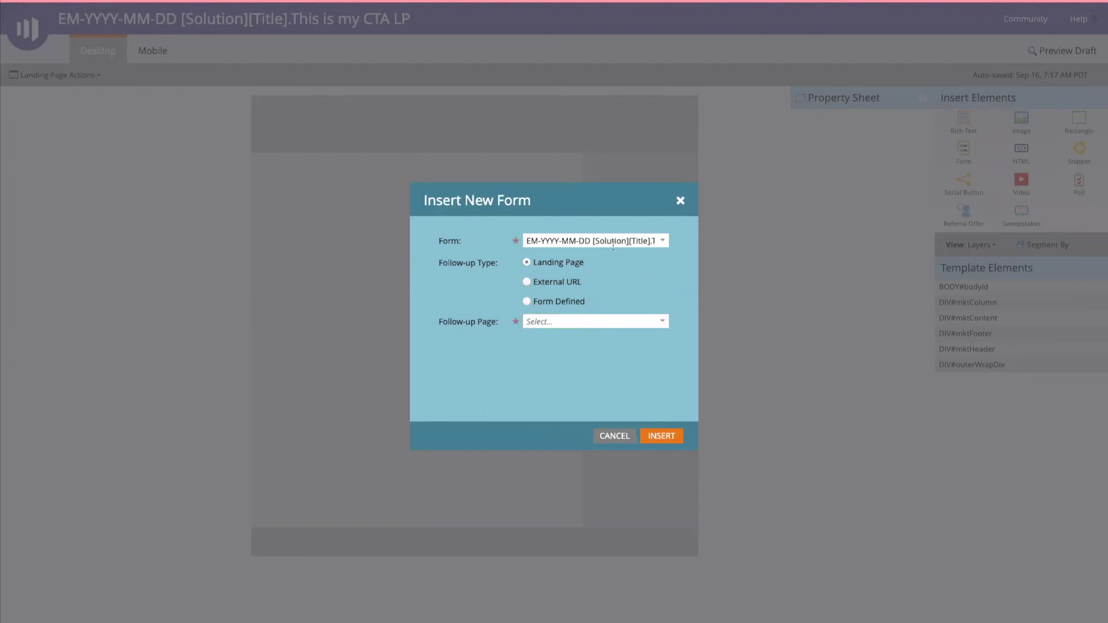
{"action": "left_click", "coordinate": [526, 301]}
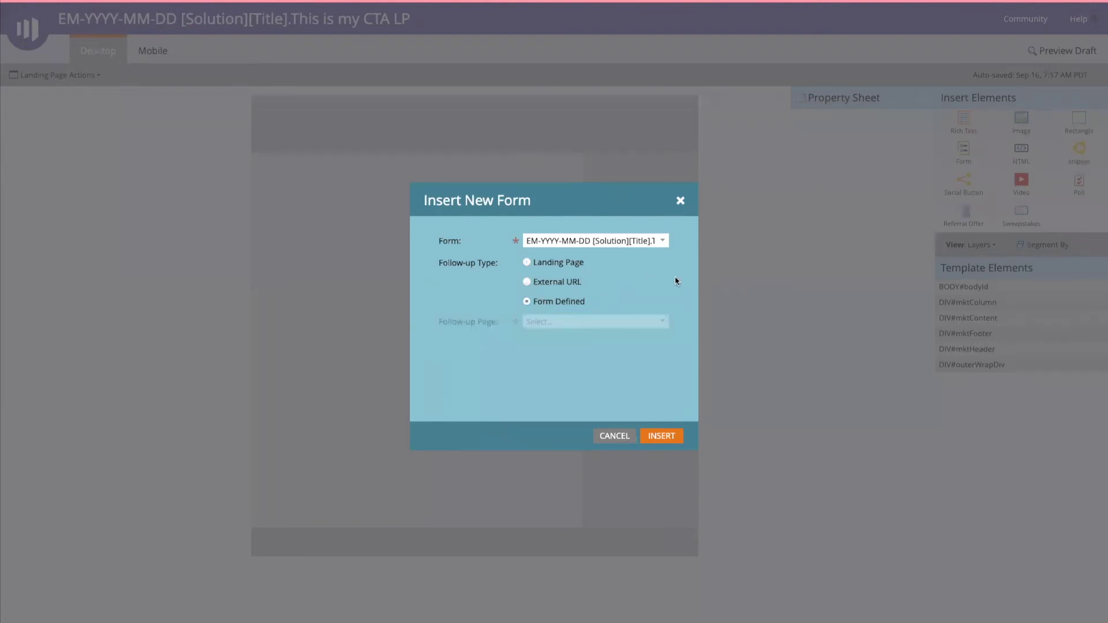
Step: Insert the form and position it inside the main content area, just beside the side column
{"action": "left_click", "coordinate": [678, 438]}
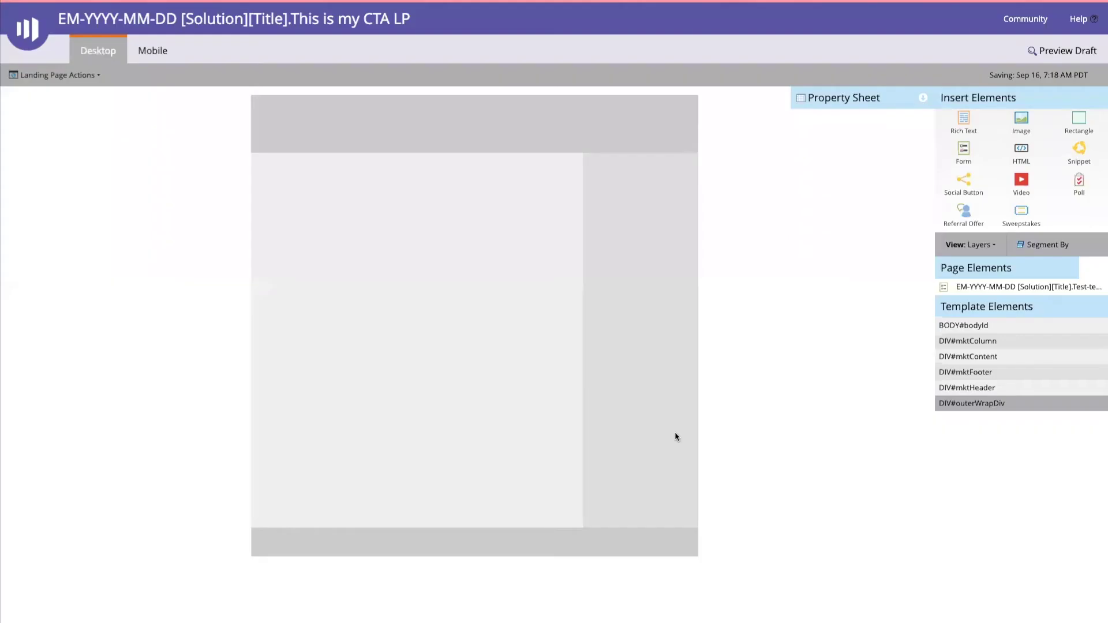
{"action": "left_click_drag", "start_coordinate": [625, 343], "coordinate": [516, 334]}
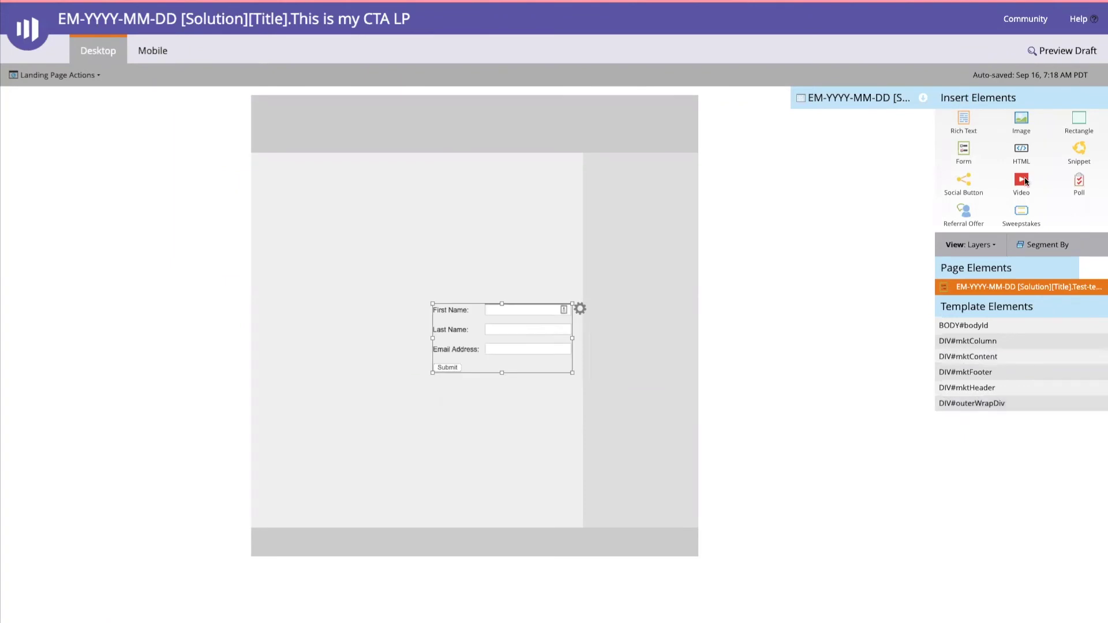
Step: Add a rich text element above the form with the content {{my.this is my copy token}} and save it
{"action": "left_click_drag", "start_coordinate": [953, 121], "coordinate": [293, 221]}
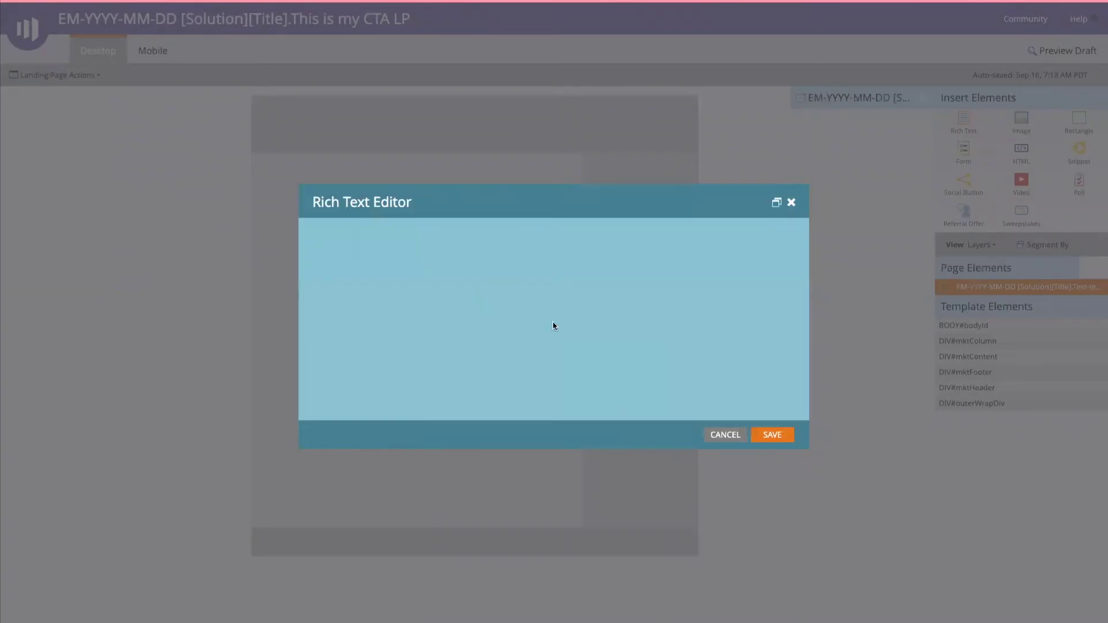
{"action": "type", "text": "This is copy."}
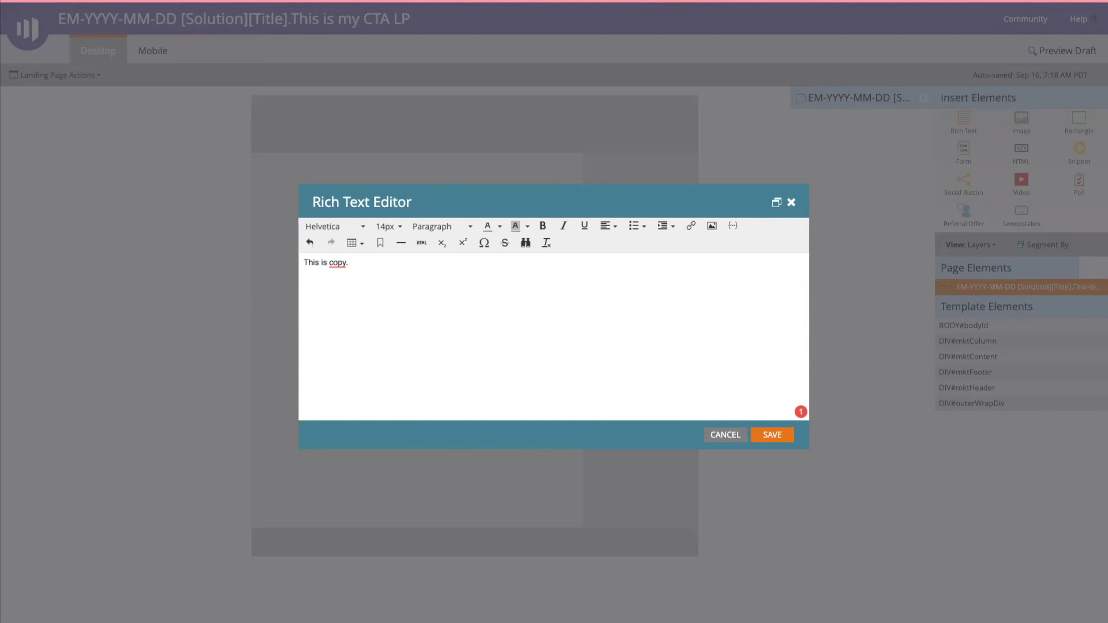
{"action": "key", "text": "ctrl+a"}
{"action": "key", "text": "BackSpace"}
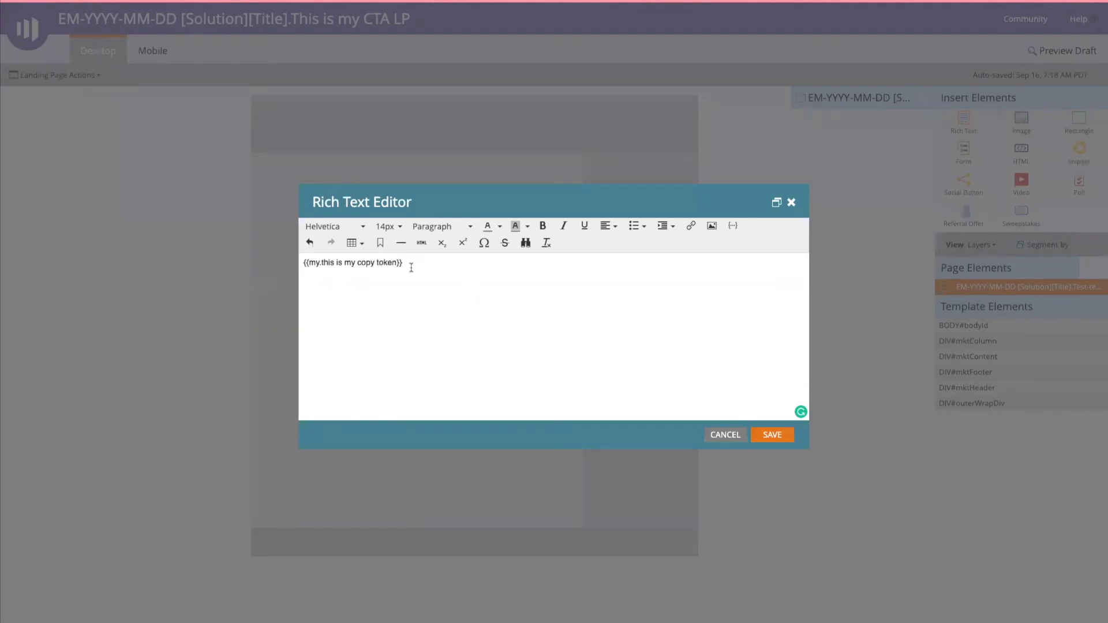
{"action": "left_click_drag", "start_coordinate": [365, 262], "coordinate": [311, 262]}
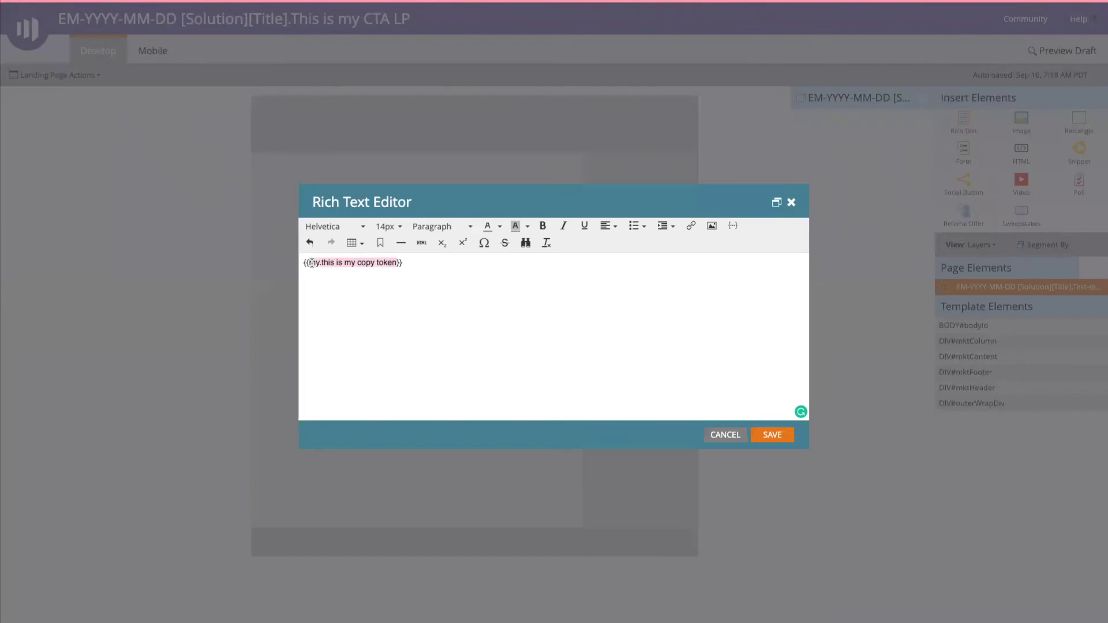
{"action": "left_click", "coordinate": [448, 303]}
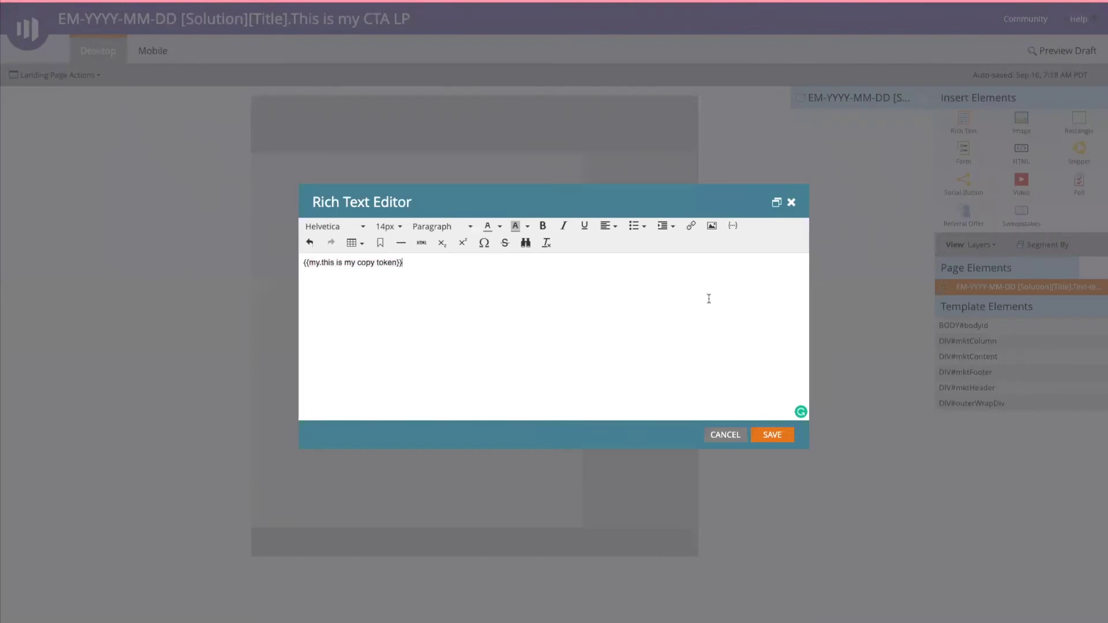
{"action": "left_click", "coordinate": [775, 436]}
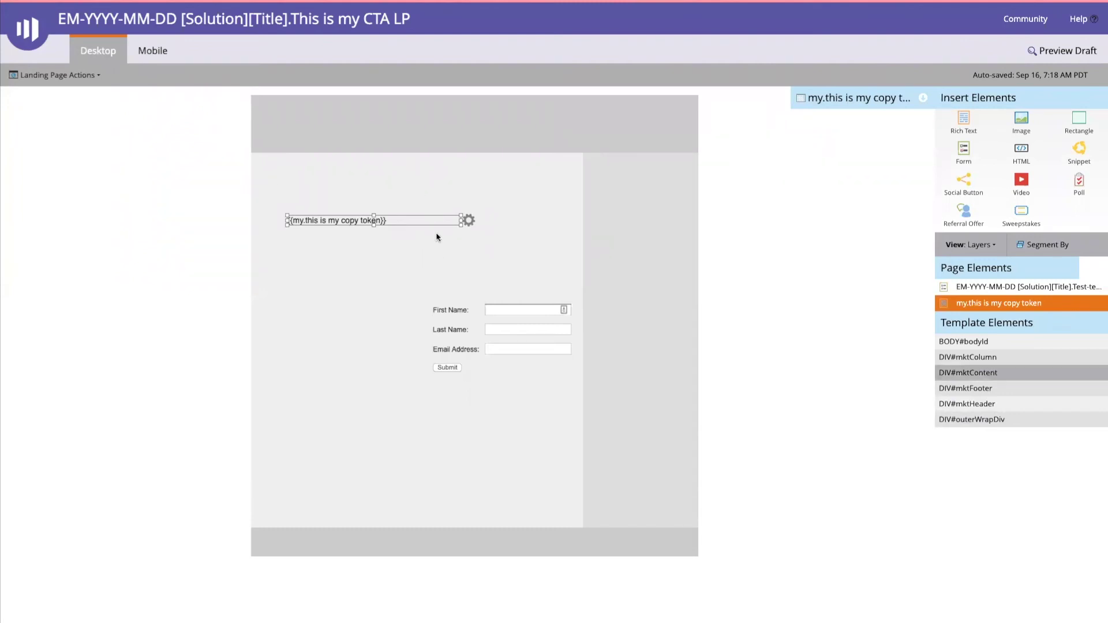
Step: Approve and close the landing page, and move This is my CTA LP into the Landing Page subfolder
{"action": "left_click", "coordinate": [88, 77]}
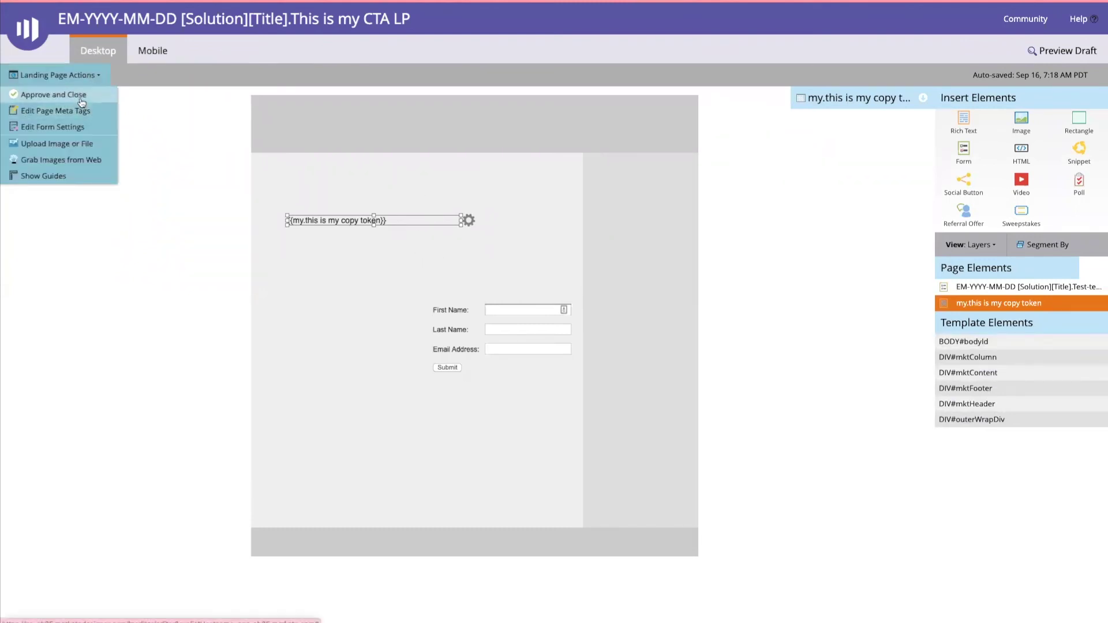
{"action": "left_click", "coordinate": [82, 102]}
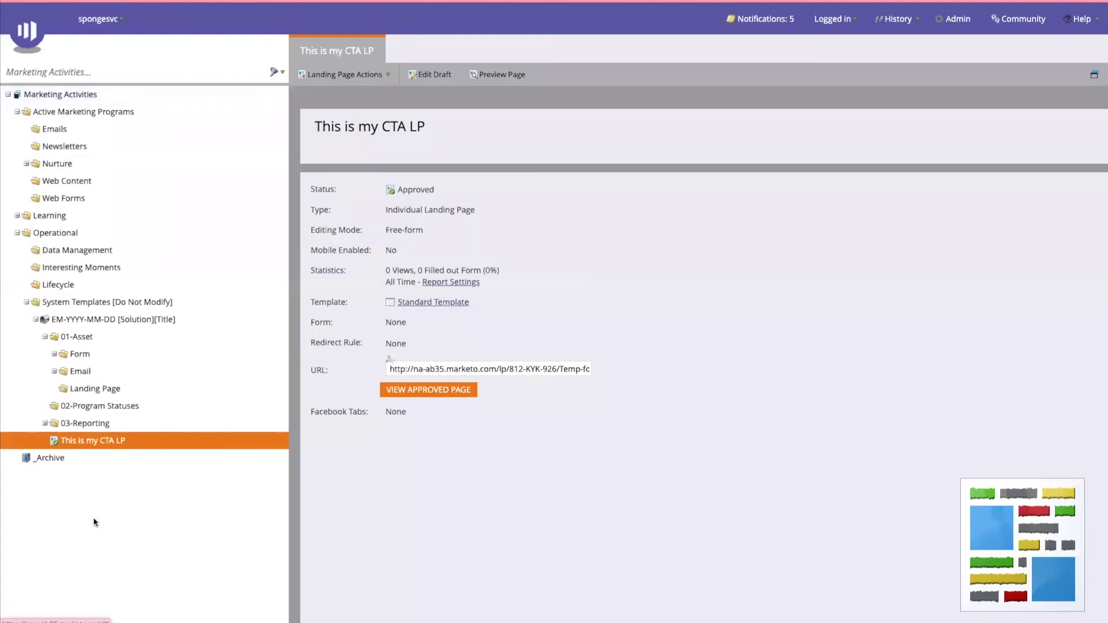
{"action": "left_click_drag", "start_coordinate": [101, 442], "coordinate": [94, 393]}
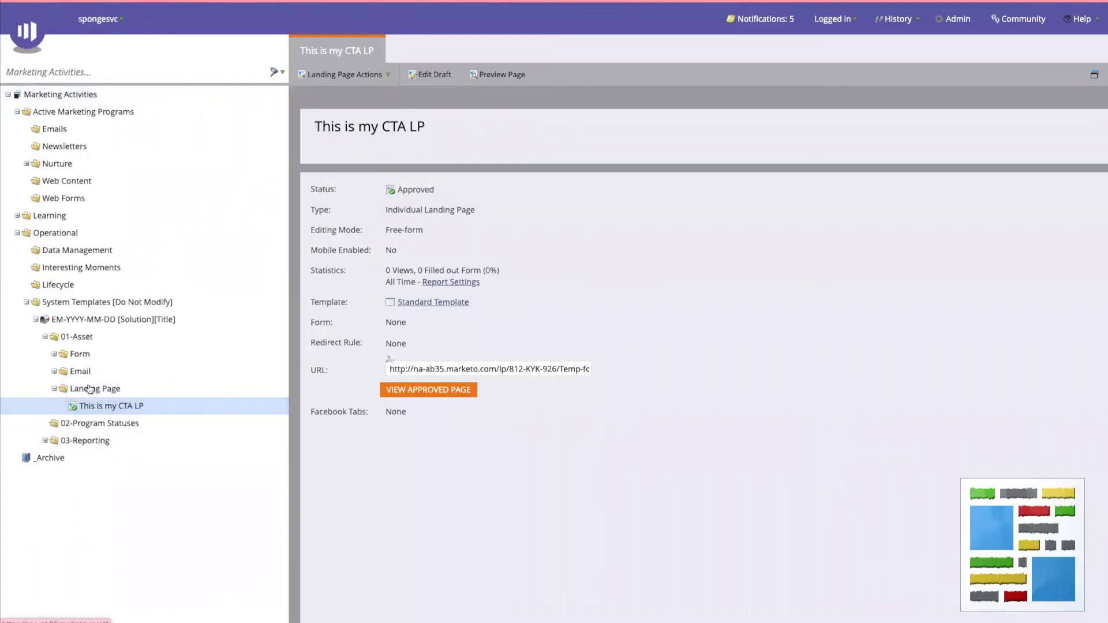
Step: Add a local Rich Text token named "this is my token" to the EM-YYYY-MM-DD [Solution][Title] program
{"action": "left_click", "coordinate": [133, 321]}
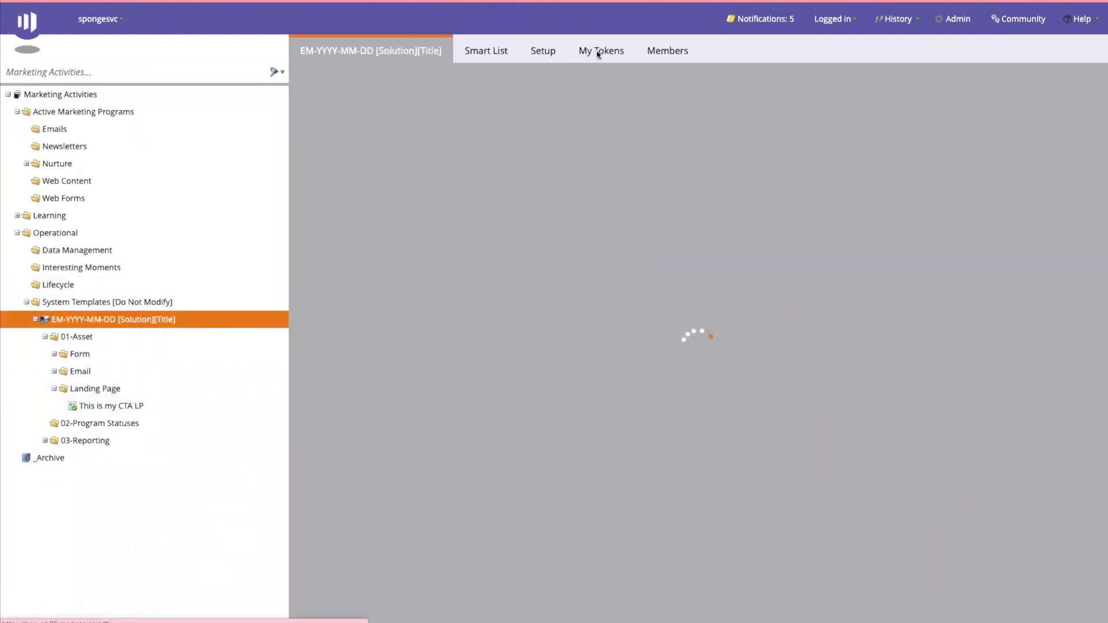
{"action": "left_click", "coordinate": [599, 54]}
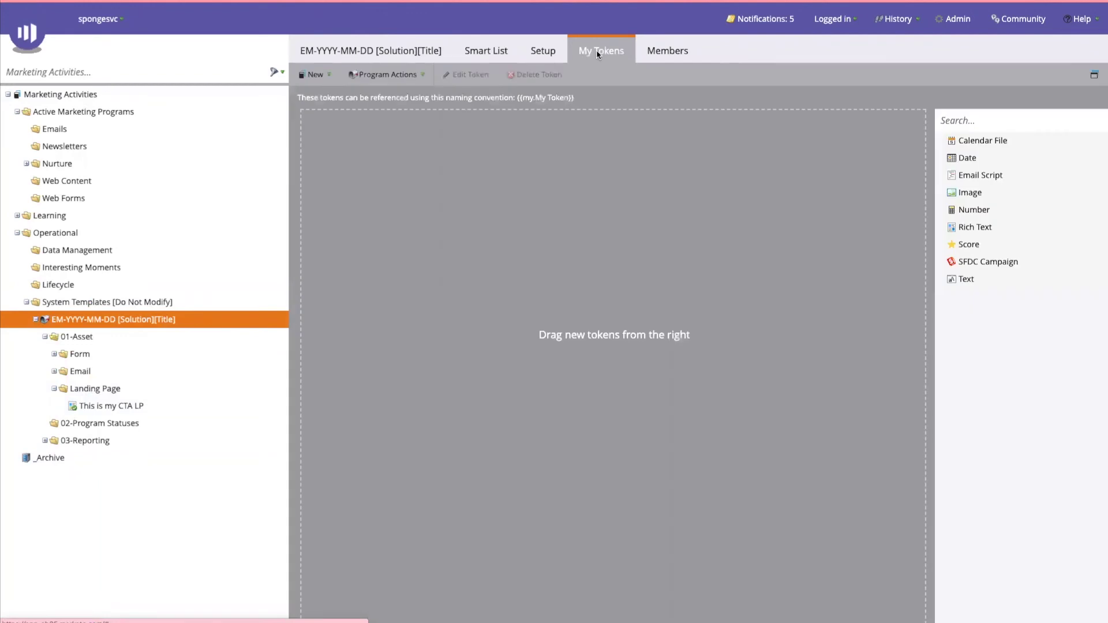
{"action": "left_click_drag", "start_coordinate": [981, 228], "coordinate": [475, 171]}
{"action": "left_click", "coordinate": [447, 157]}
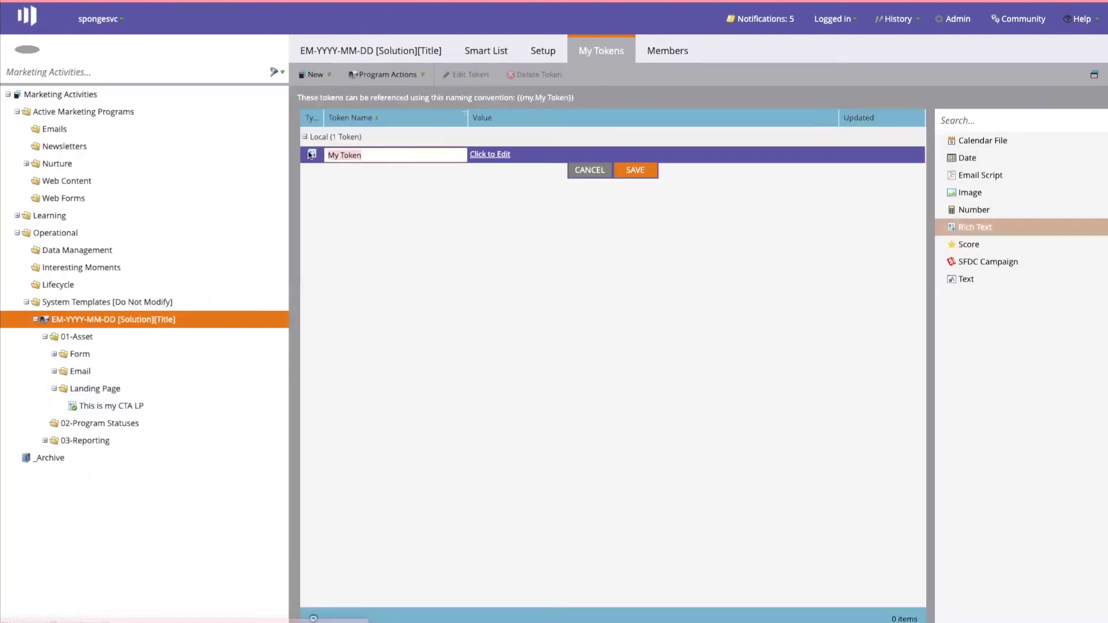
{"action": "type", "text": "this is m"}
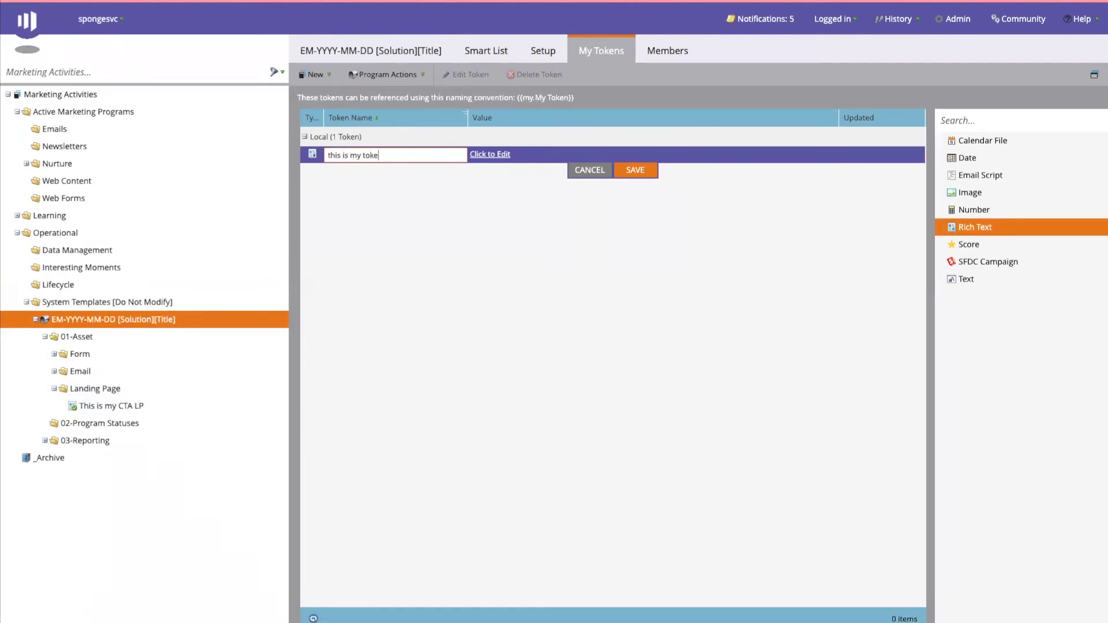
Step: Fill the token with "and add in copy here to populate your landing" copy, copy the token's name and save the token
{"action": "left_click", "coordinate": [494, 154]}
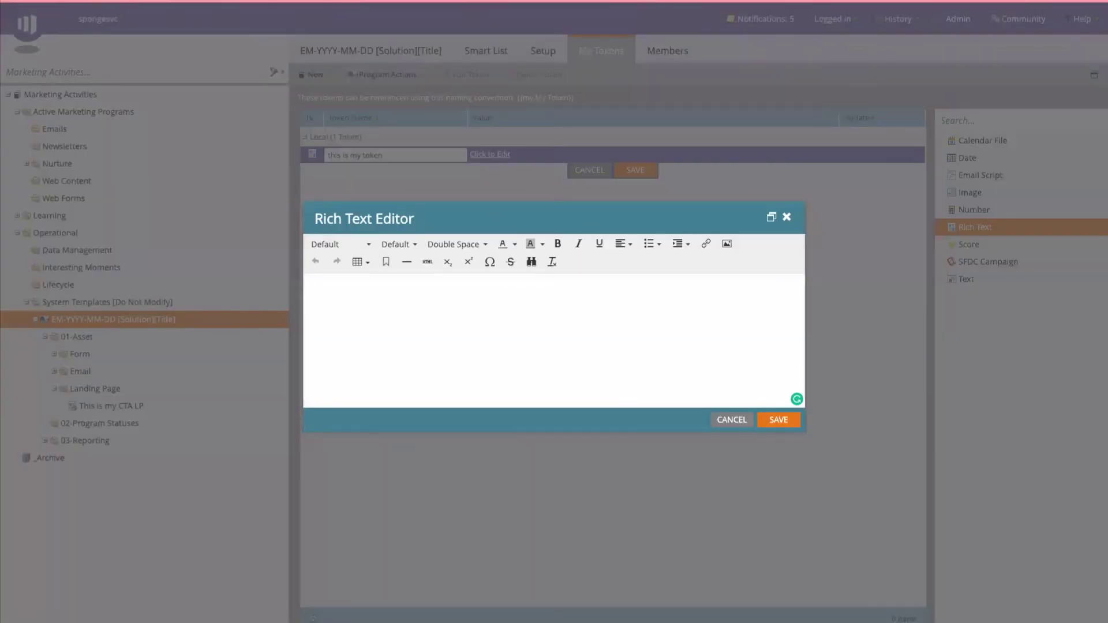
{"action": "type", "text": "and add in cpo"}
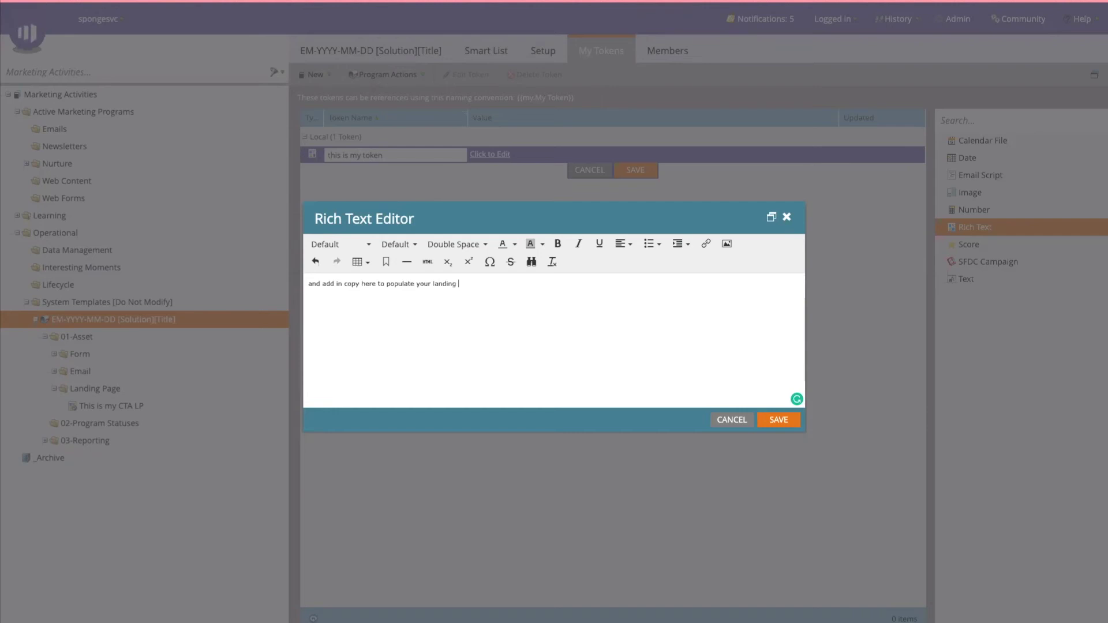
{"action": "left_click", "coordinate": [779, 419]}
{"action": "left_click_drag", "start_coordinate": [420, 152], "coordinate": [293, 155]}
{"action": "key", "text": "ctrl+c"}
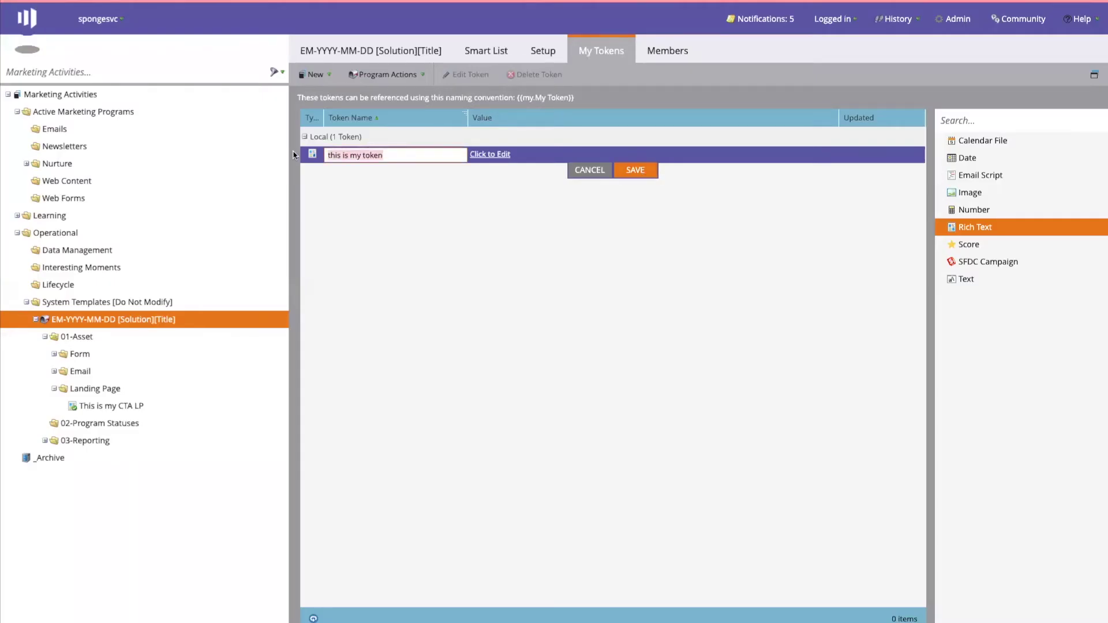
{"action": "left_click", "coordinate": [635, 170]}
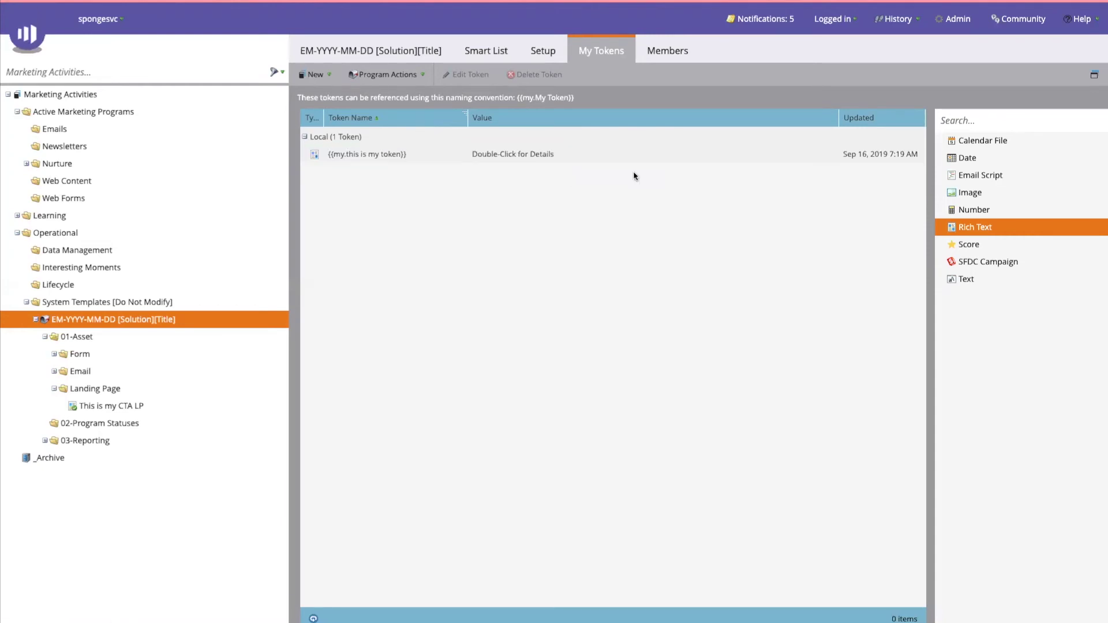
Step: Preview This is my CTA LP and open its draft for editing
{"action": "left_click", "coordinate": [83, 406]}
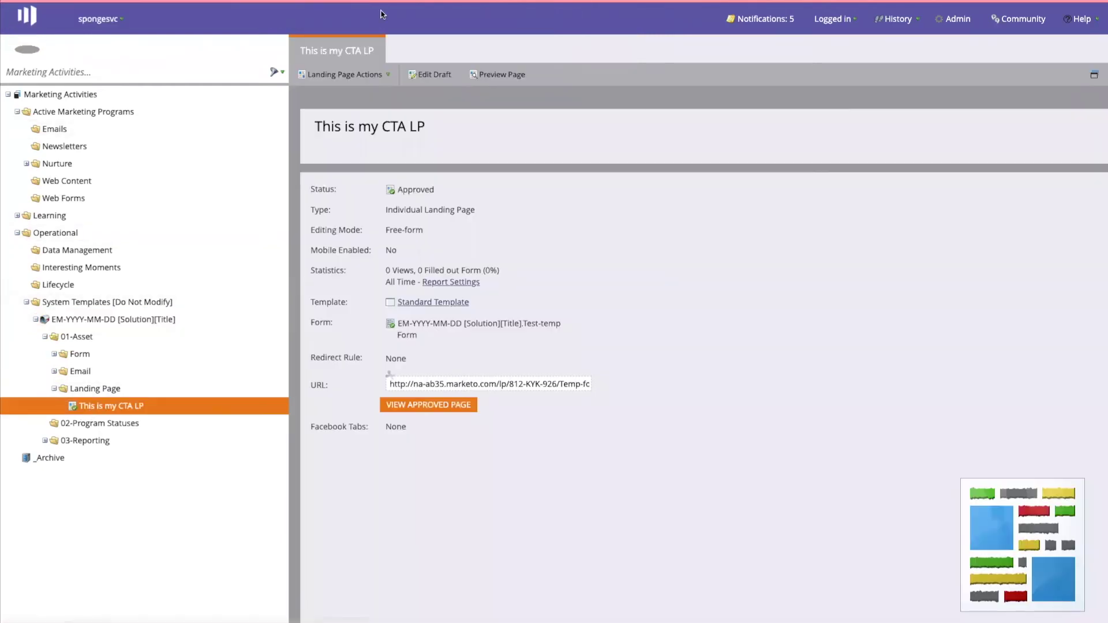
{"action": "left_click", "coordinate": [500, 79]}
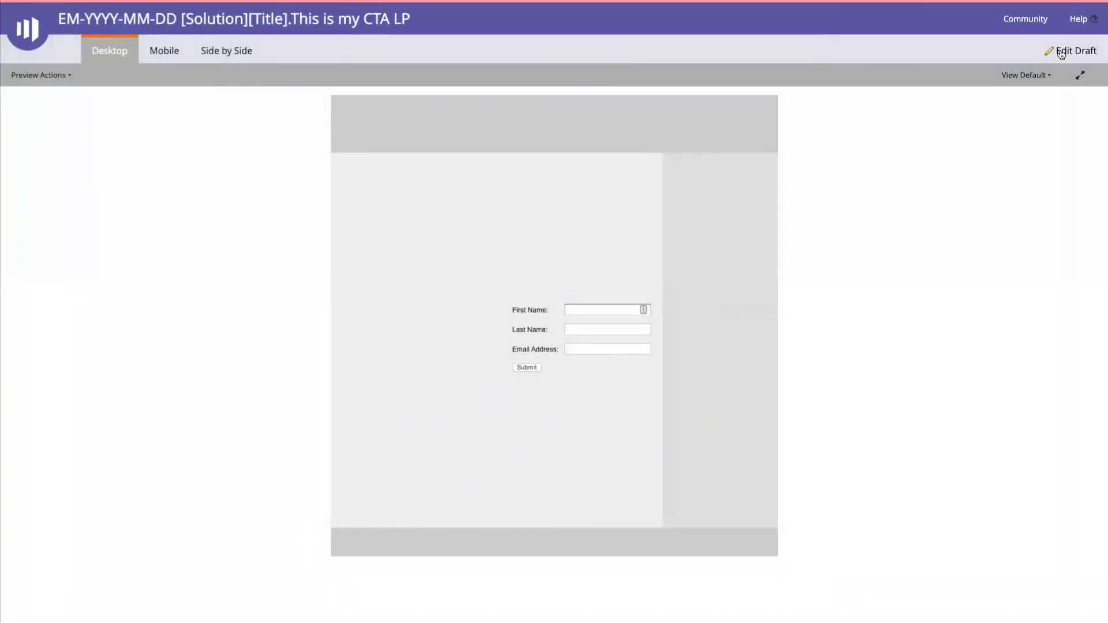
{"action": "left_click", "coordinate": [1065, 52]}
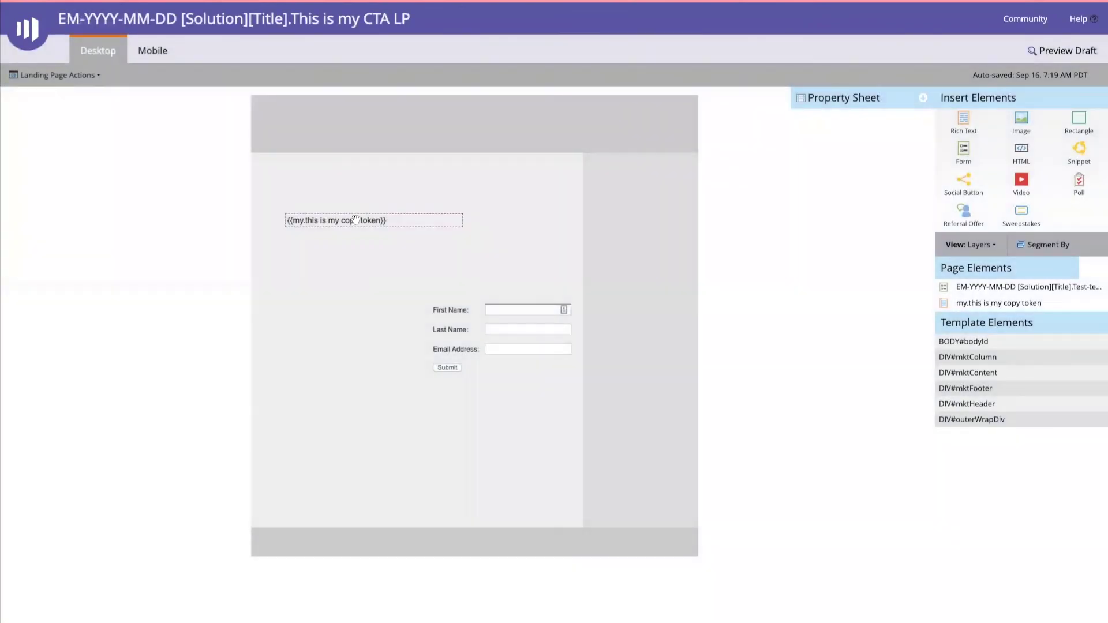
Step: Change the token reference in the page's rich text element to "this is my token", save it, and approve and close the page
{"action": "double_click", "coordinate": [355, 219]}
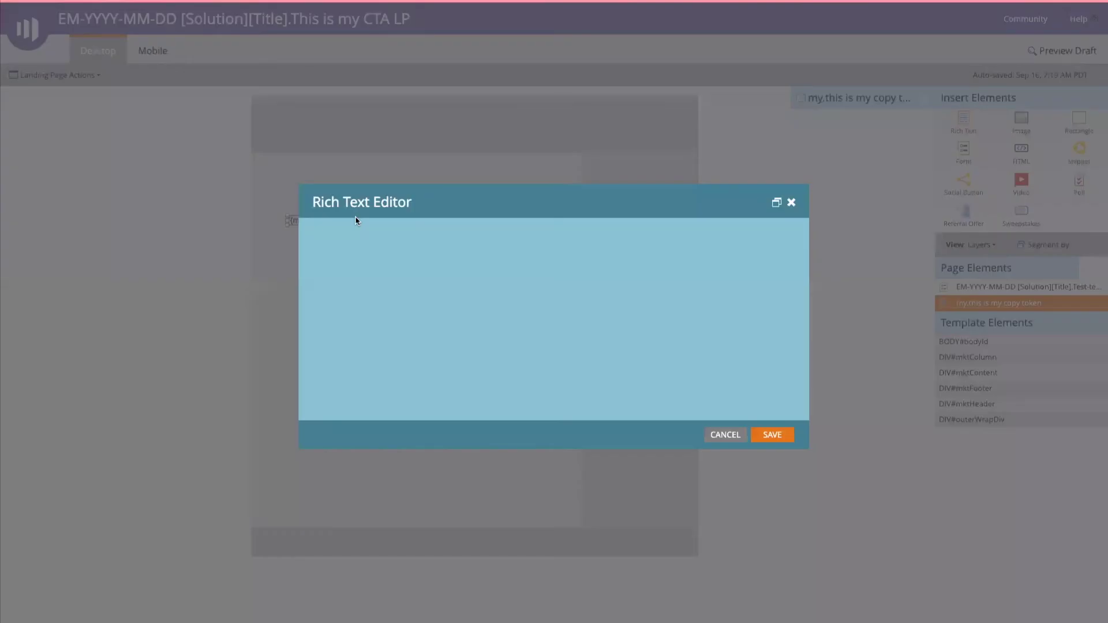
{"action": "left_click_drag", "start_coordinate": [398, 263], "coordinate": [322, 264]}
{"action": "type", "text": "t"}
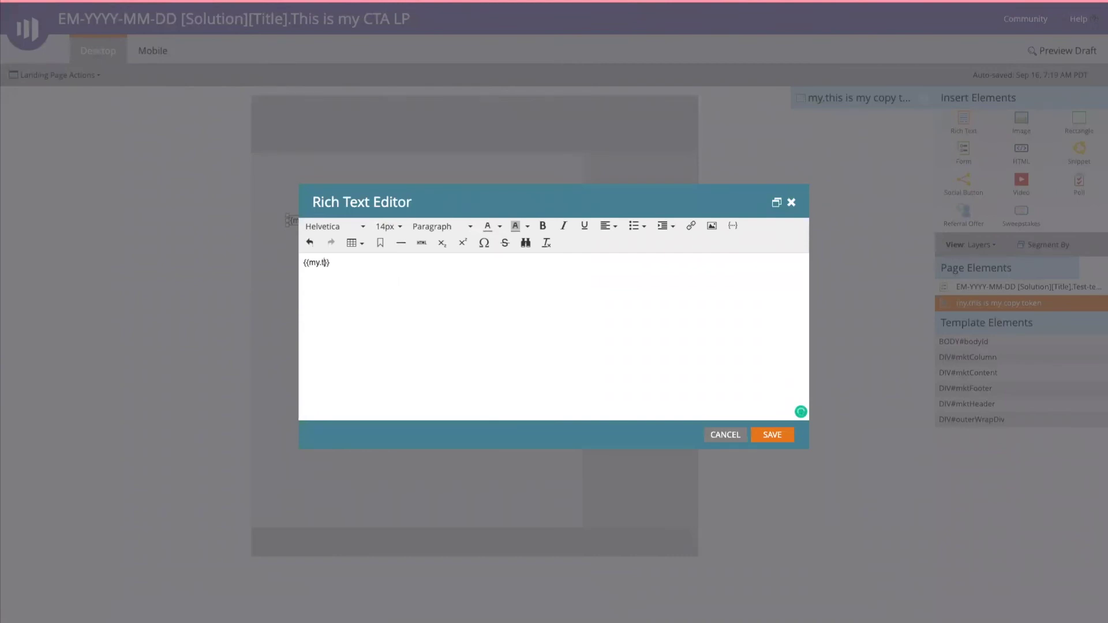
{"action": "key", "text": "ctrl+v"}
{"action": "left_click", "coordinate": [772, 436]}
{"action": "left_click", "coordinate": [74, 79]}
{"action": "left_click", "coordinate": [52, 95]}
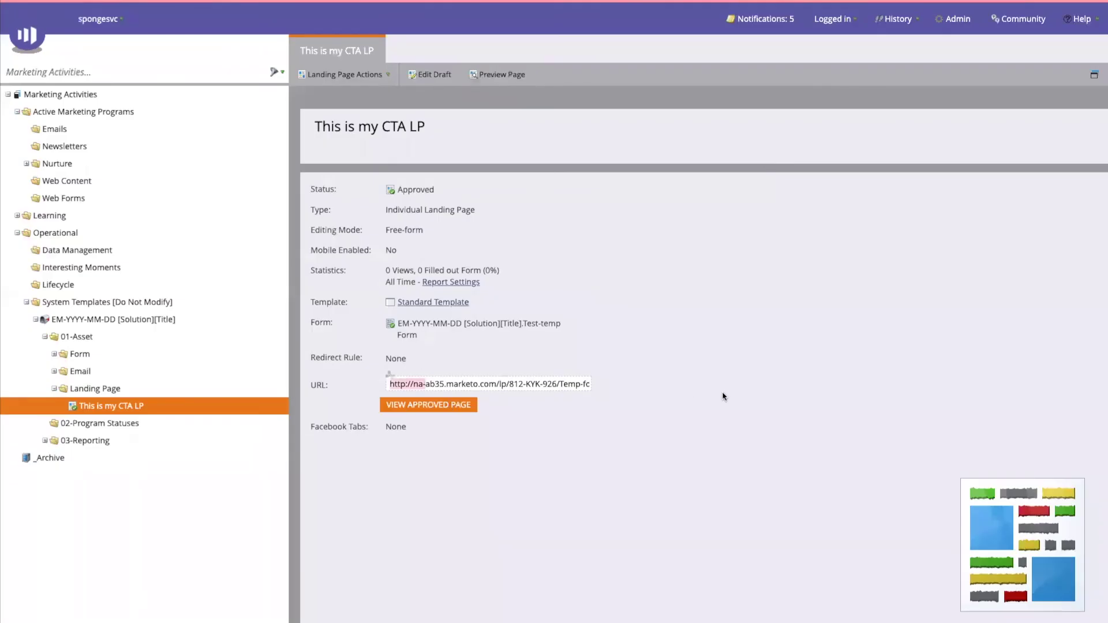
Step: Copy the approved URL of This is my CTA LP and open the live page in a new browser tab
{"action": "left_click_drag", "start_coordinate": [399, 382], "coordinate": [678, 394]}
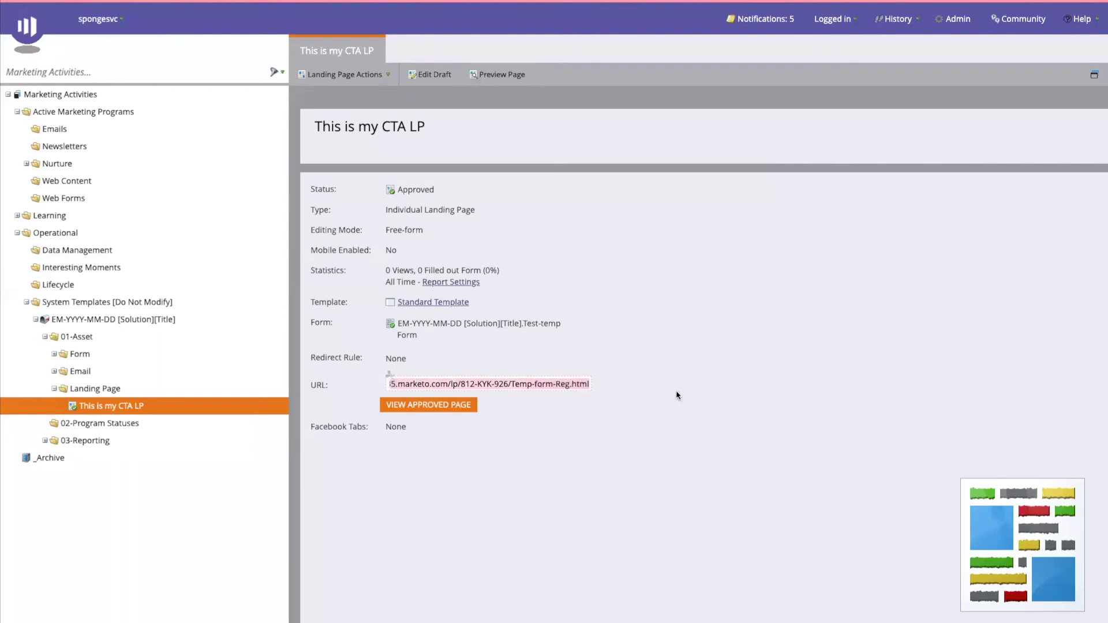
{"action": "right_click", "coordinate": [555, 379]}
{"action": "left_click", "coordinate": [592, 407]}
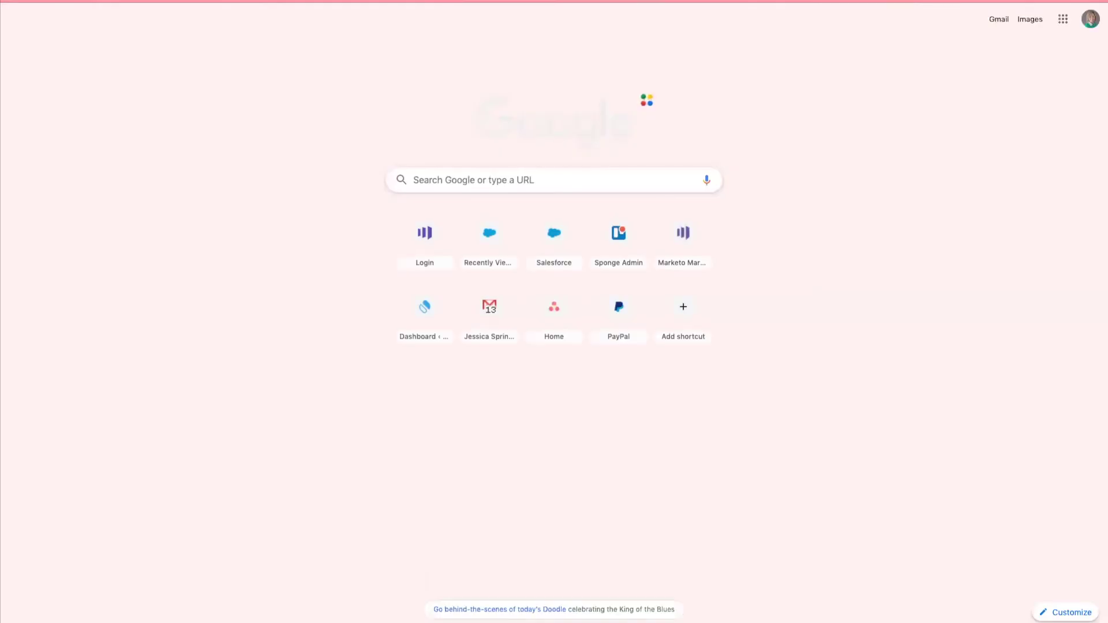
{"action": "key", "text": "ctrl+v"}
{"action": "key", "text": "Return"}
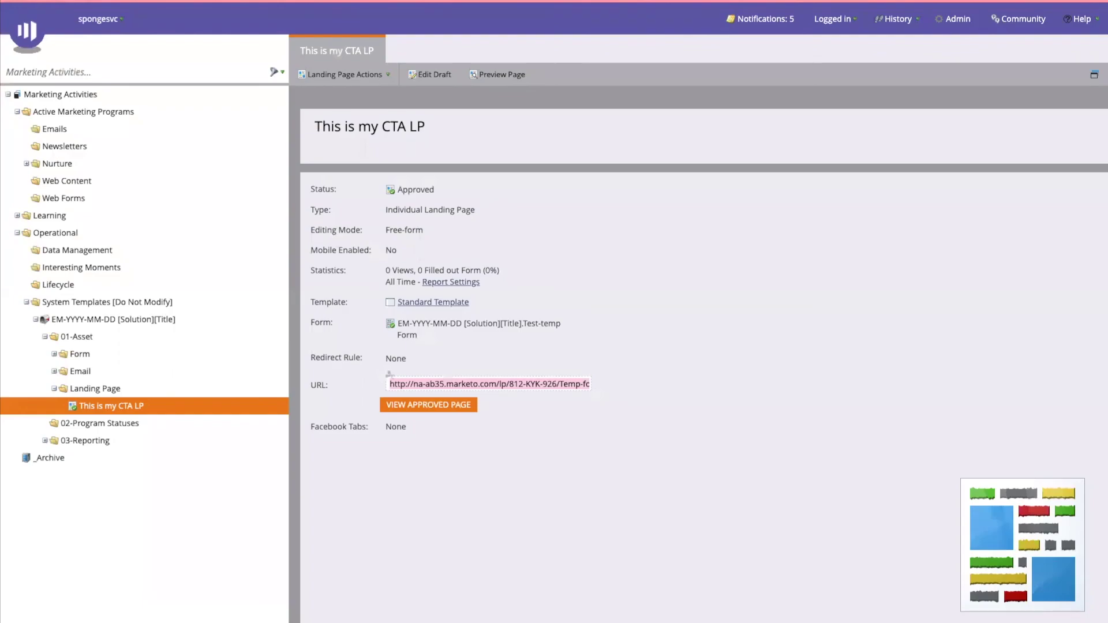
Step: Collapse the Landing Page folder and view the tokens of the EM-YYYY-MM-DD [Solution][Title] program
{"action": "left_click", "coordinate": [54, 389]}
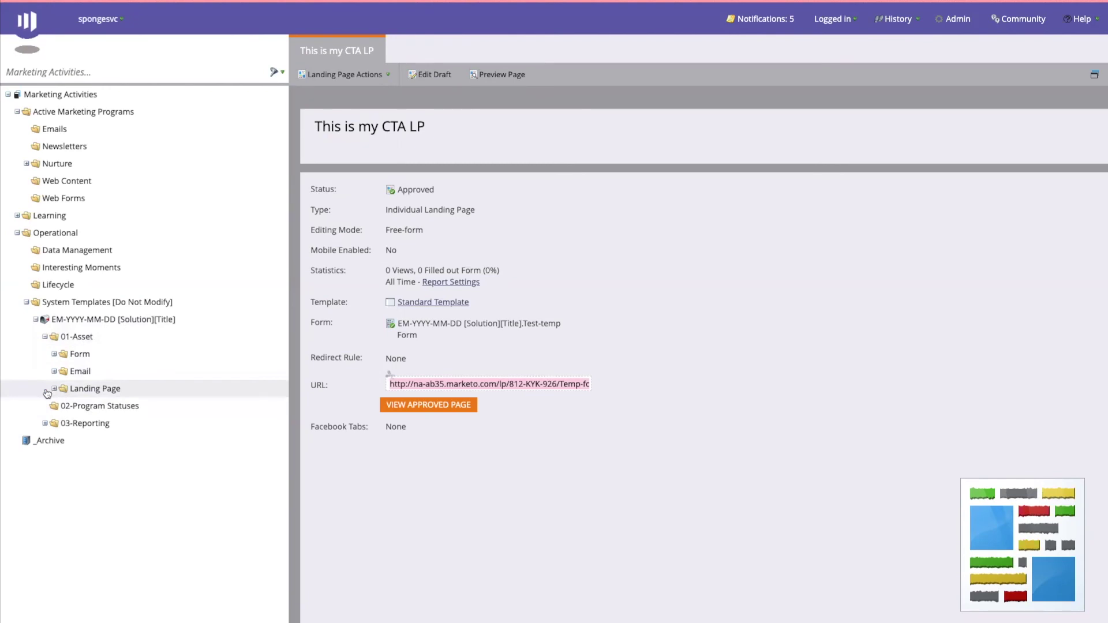
{"action": "left_click", "coordinate": [112, 323]}
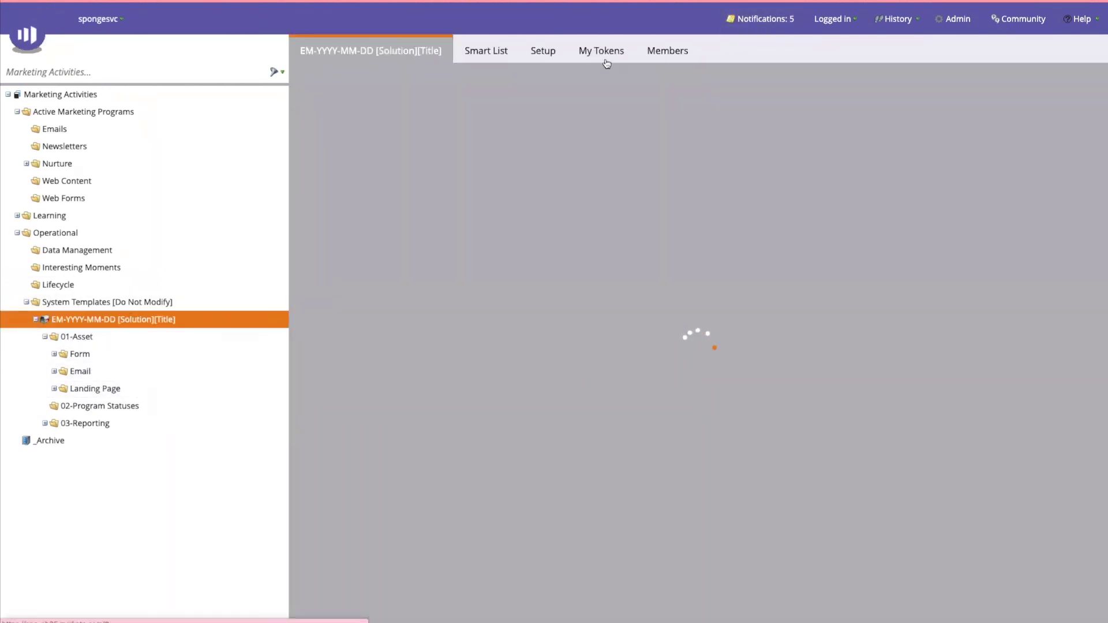
{"action": "left_click", "coordinate": [609, 53]}
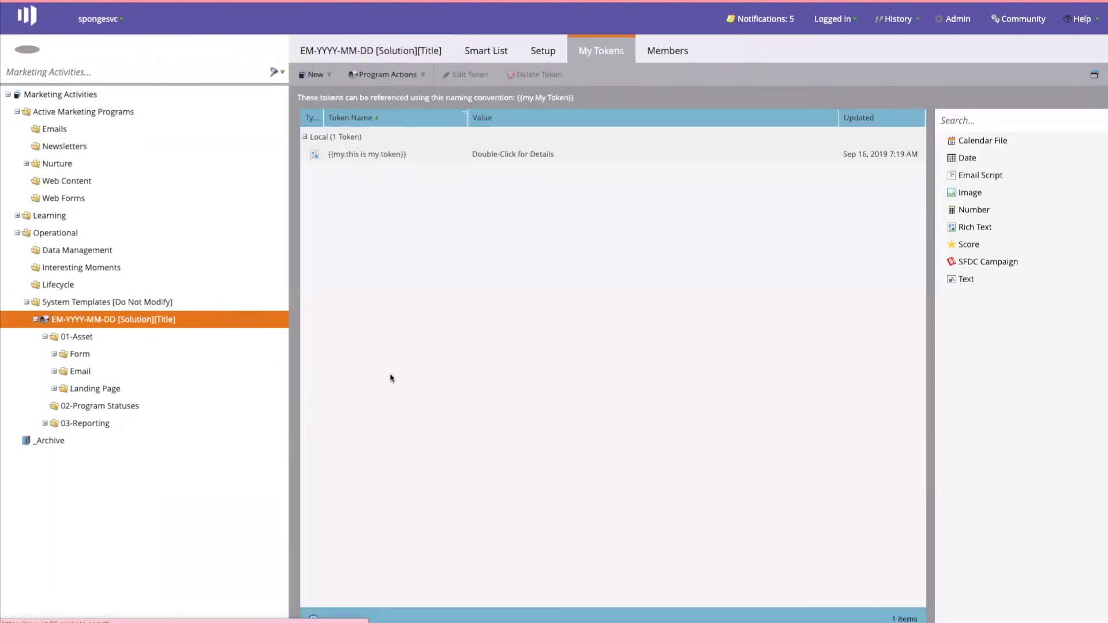
{"action": "left_click", "coordinate": [34, 320]}
{"action": "left_click", "coordinate": [34, 320]}
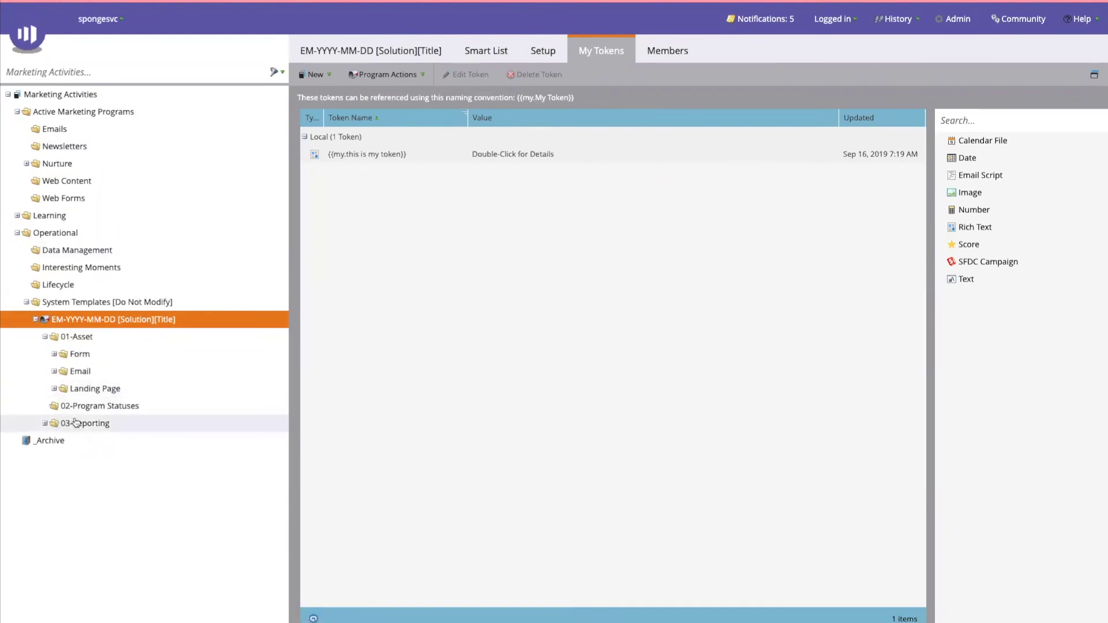
{"action": "left_click", "coordinate": [54, 389]}
{"action": "left_click", "coordinate": [54, 389]}
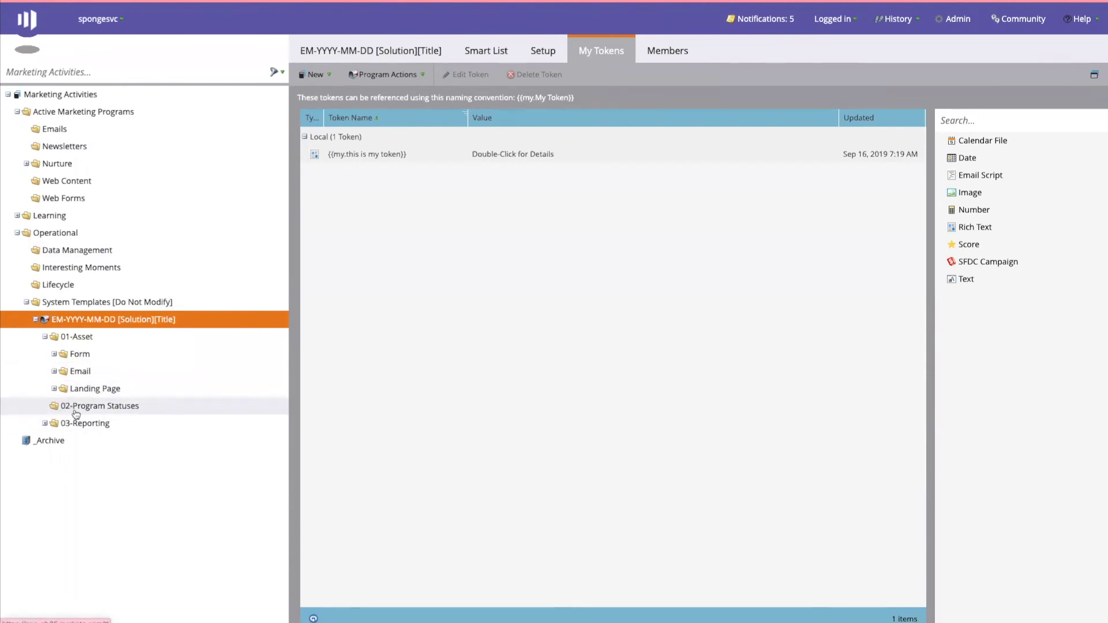
Step: Move the 01-Influenced smart campaign from the 03-Reporting folder into the 02-Program Statuses folder
{"action": "left_click", "coordinate": [45, 424]}
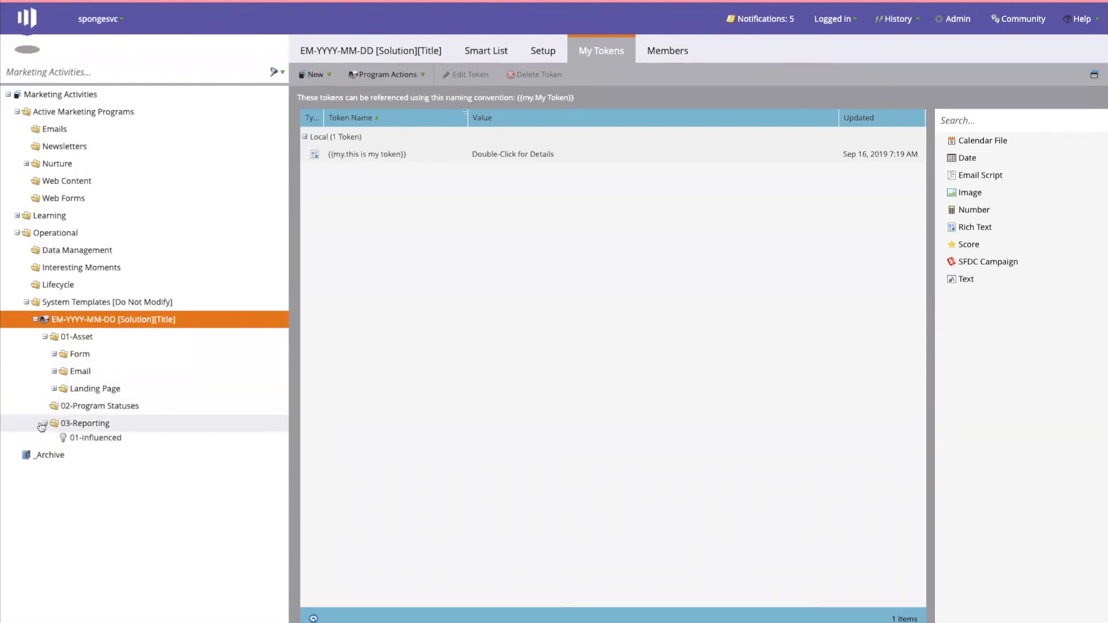
{"action": "right_click", "coordinate": [79, 410]}
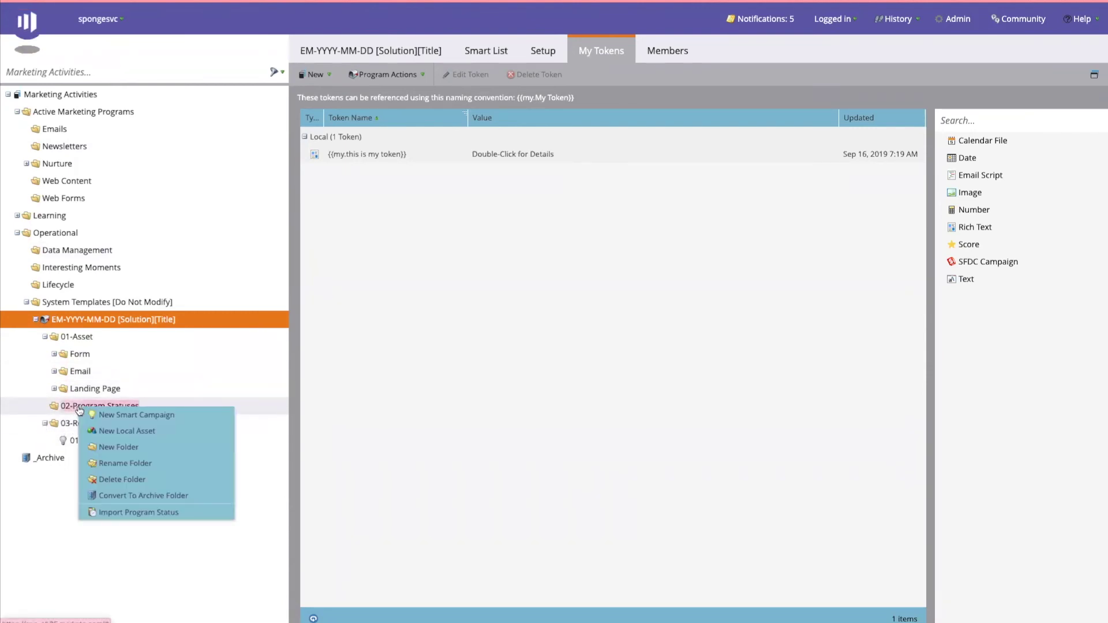
{"action": "left_click", "coordinate": [53, 389]}
{"action": "left_click", "coordinate": [54, 389]}
{"action": "left_click", "coordinate": [53, 354]}
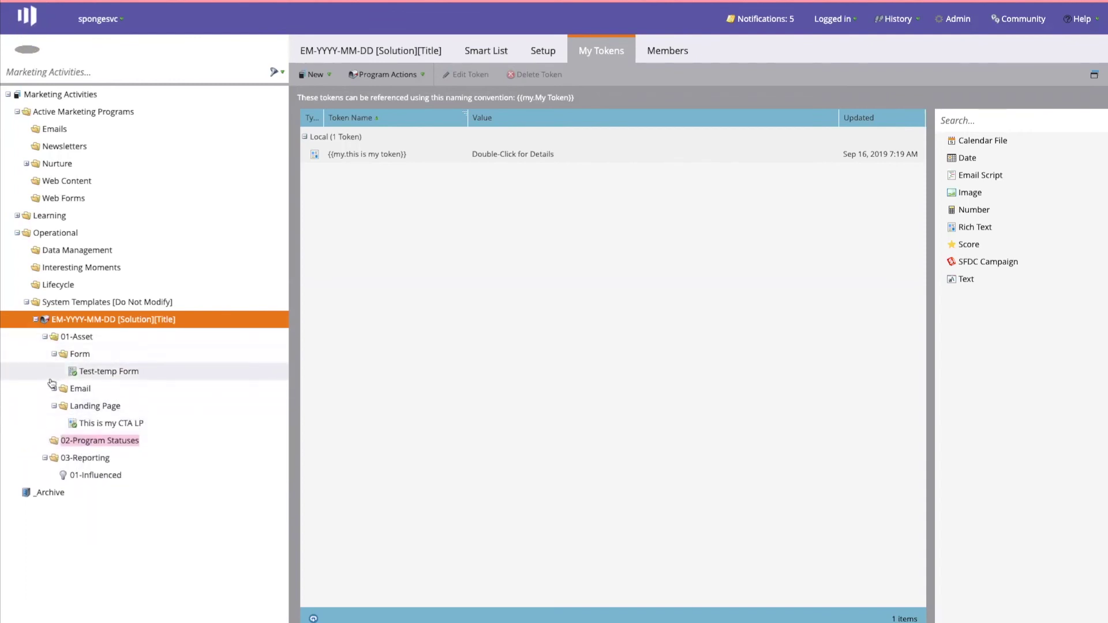
{"action": "left_click", "coordinate": [54, 389]}
{"action": "left_click", "coordinate": [54, 389]}
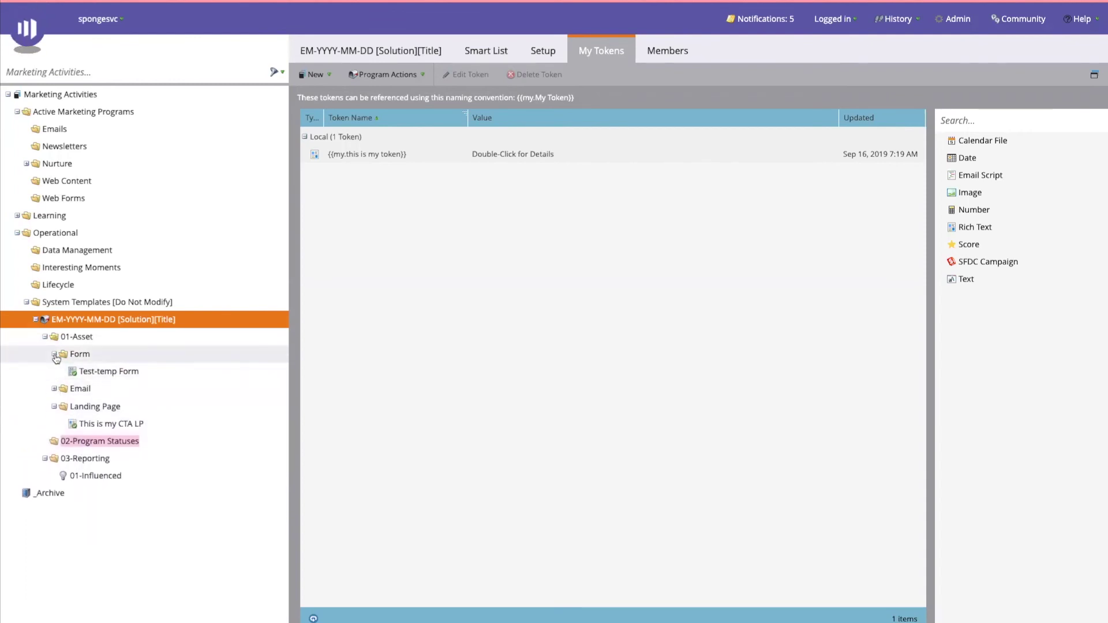
{"action": "left_click", "coordinate": [54, 354]}
{"action": "left_click_drag", "start_coordinate": [96, 458], "coordinate": [95, 424]}
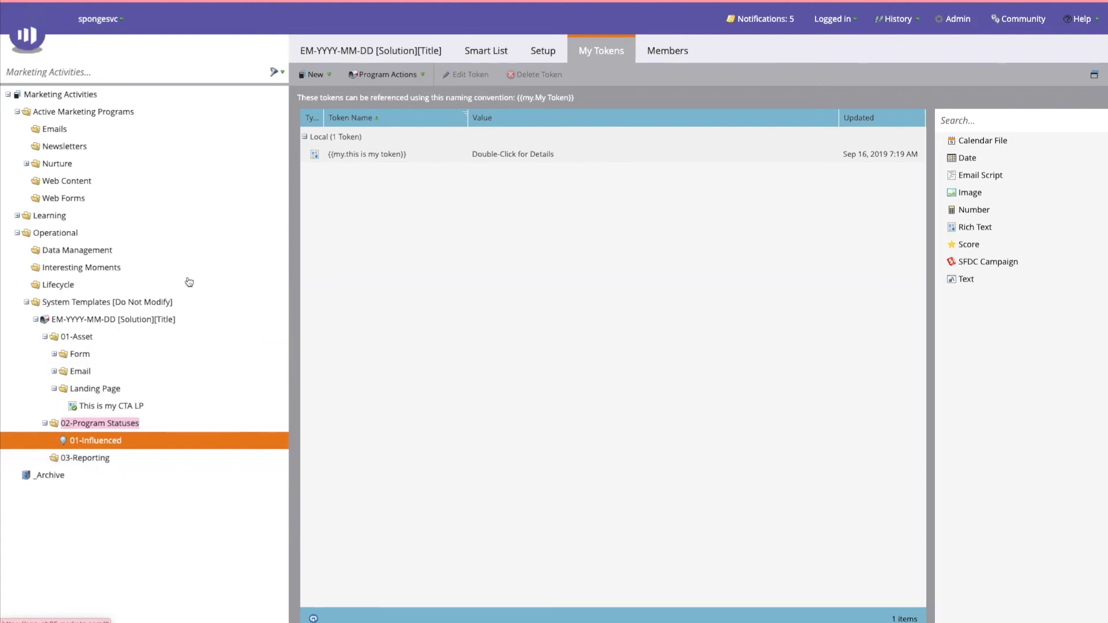
Step: Add a Fills Out Form trigger to the 01-Influenced smart list, with Form Name is EM-YYYY-MM-DD [Solution][Title].Test-temp Form
{"action": "left_click", "coordinate": [110, 406]}
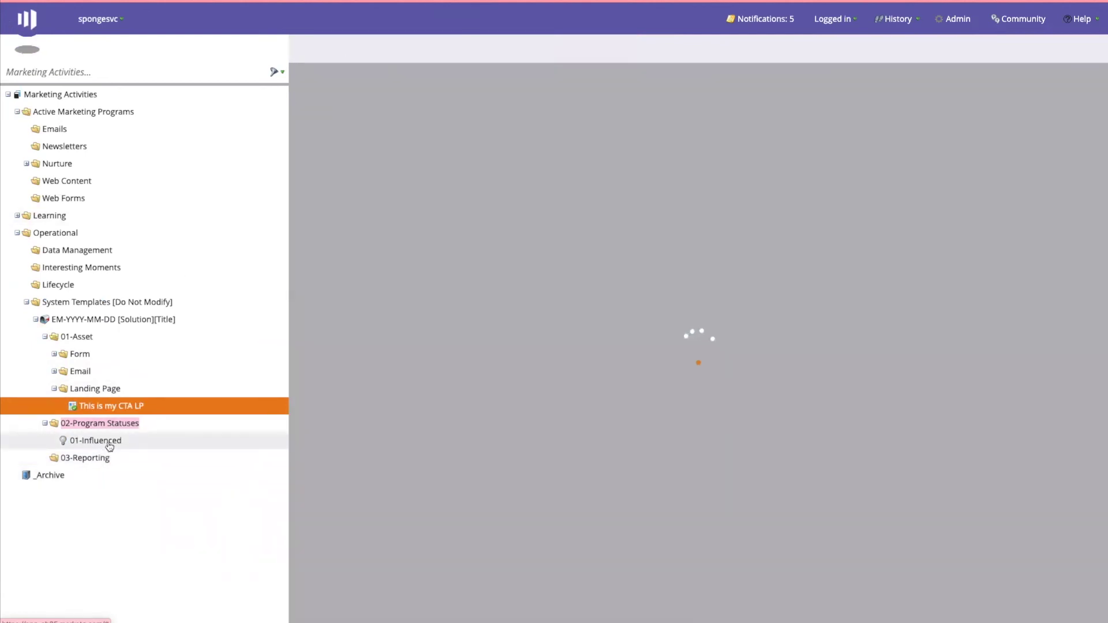
{"action": "left_click", "coordinate": [108, 443]}
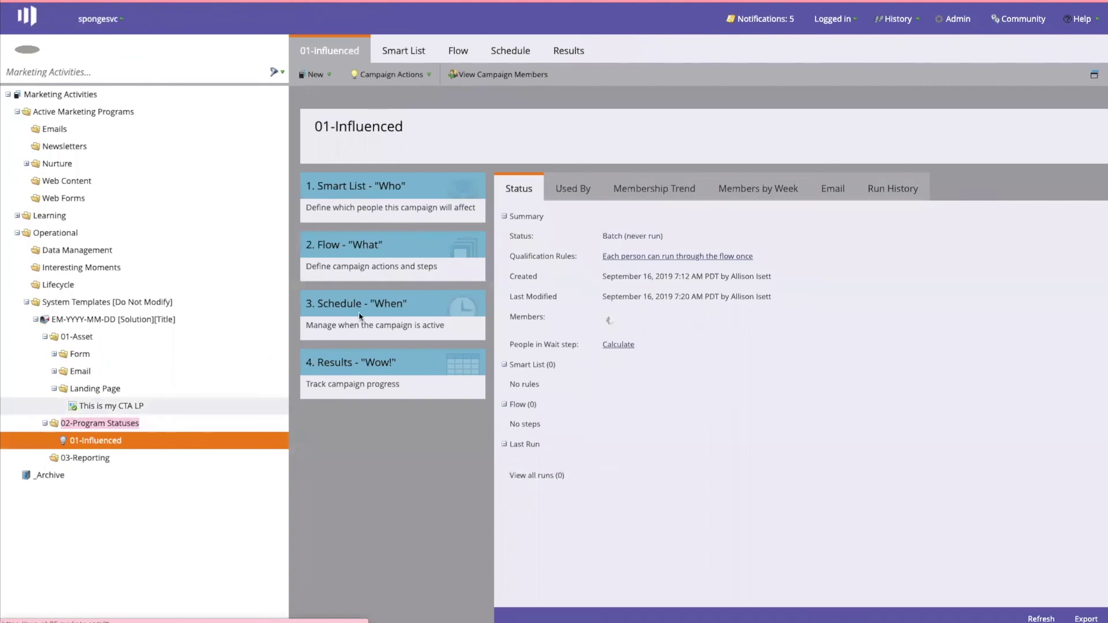
{"action": "left_click", "coordinate": [423, 53]}
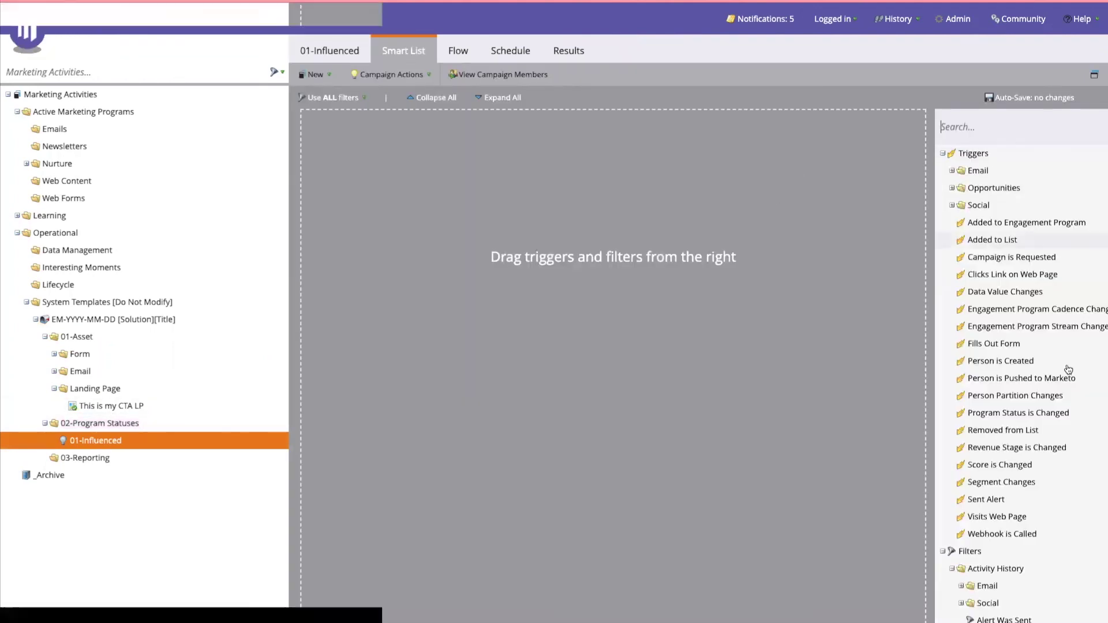
{"action": "left_click_drag", "start_coordinate": [1009, 344], "coordinate": [776, 347]}
{"action": "left_click", "coordinate": [756, 169]}
{"action": "type", "text": "Tes"}
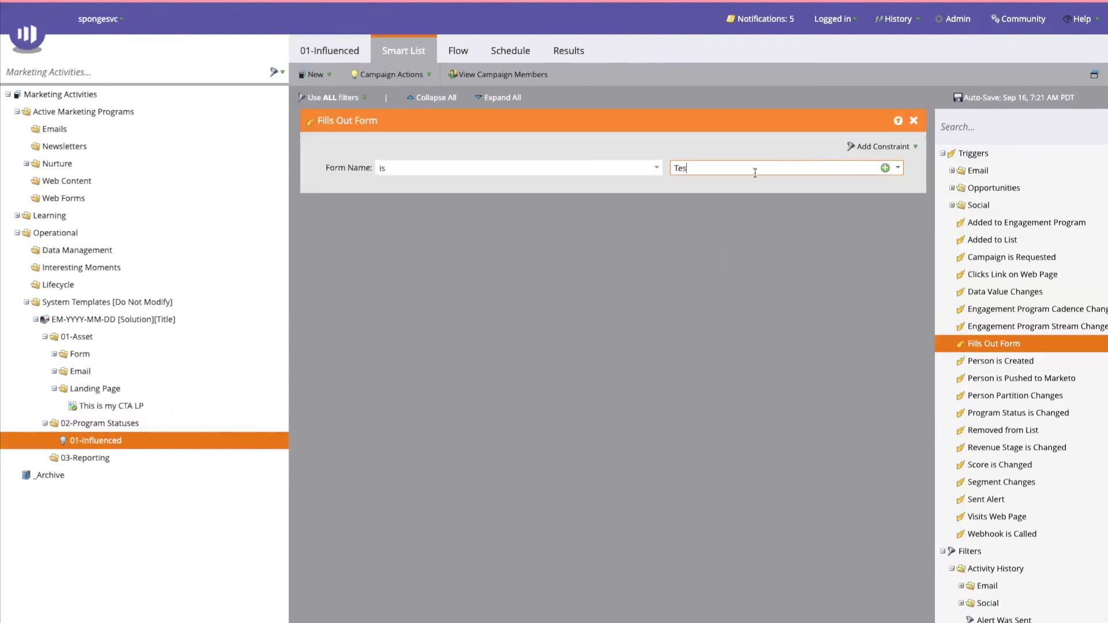
{"action": "left_click", "coordinate": [723, 184]}
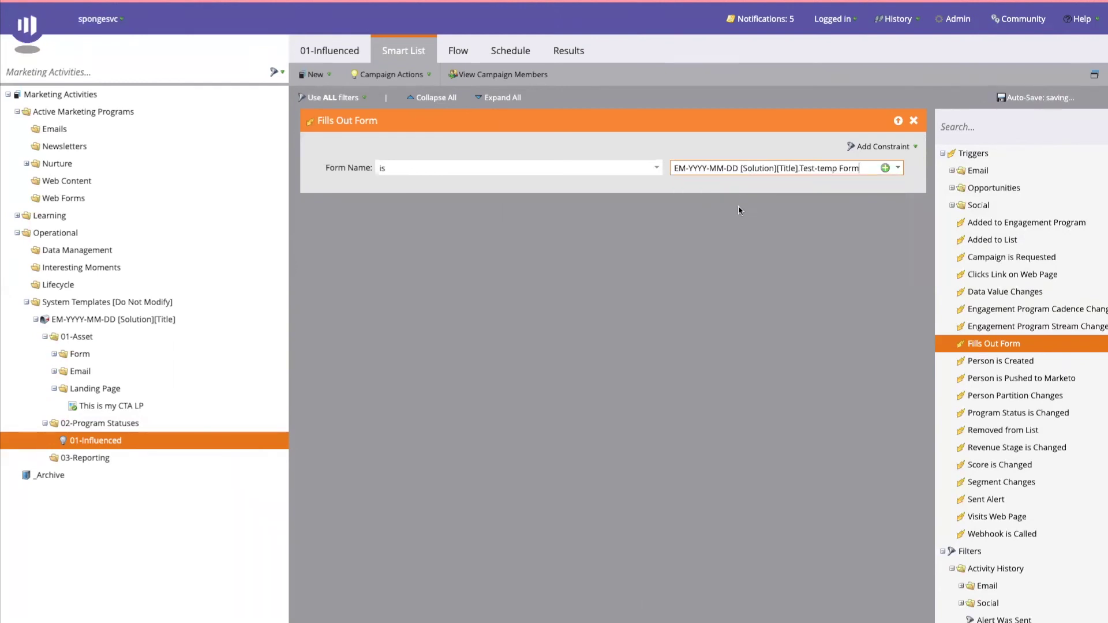
Step: Add a Web Page constraint to the Fills Out Form trigger, set to is EM-YYYY-MM-DD [Solution][Title].This is my CTA LP
{"action": "left_click", "coordinate": [904, 149]}
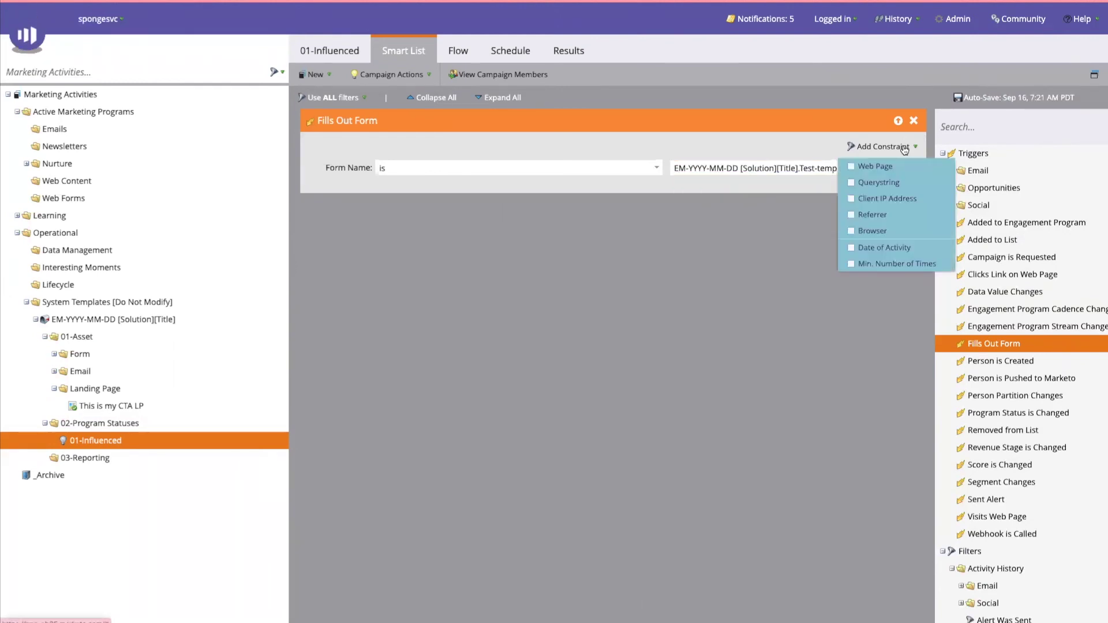
{"action": "left_click", "coordinate": [851, 168]}
{"action": "left_click", "coordinate": [727, 185]}
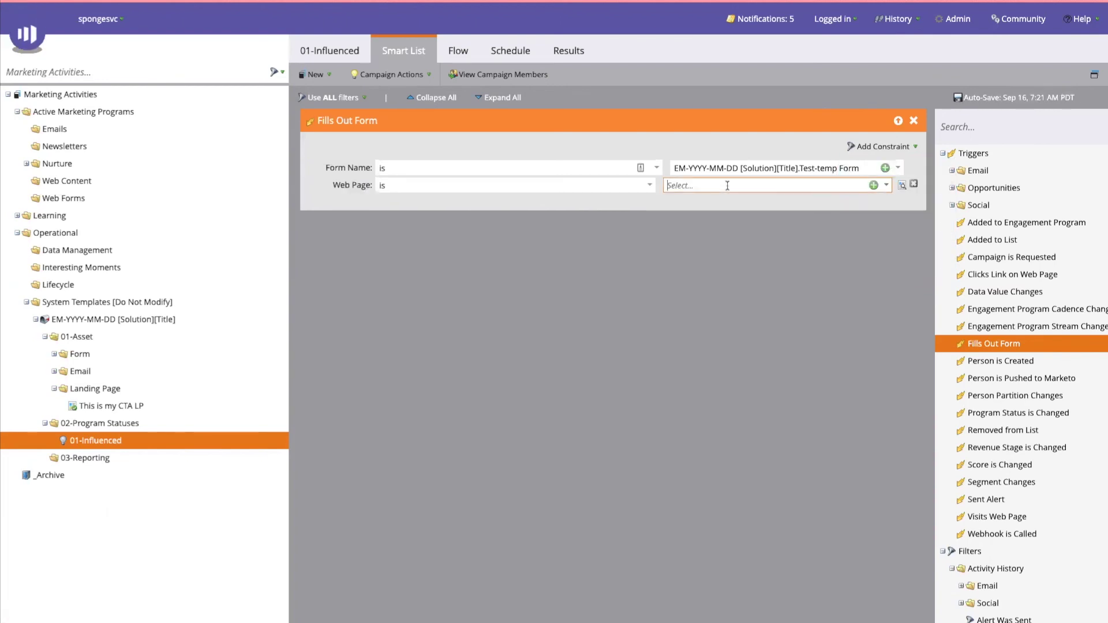
{"action": "type", "text": "EM-"}
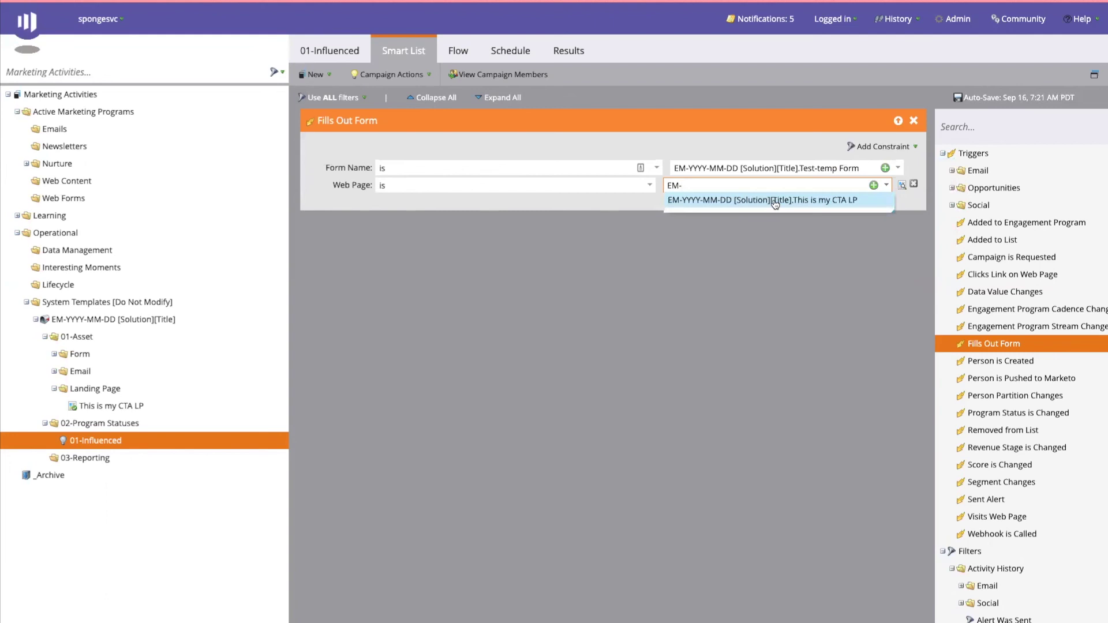
{"action": "left_click", "coordinate": [777, 200]}
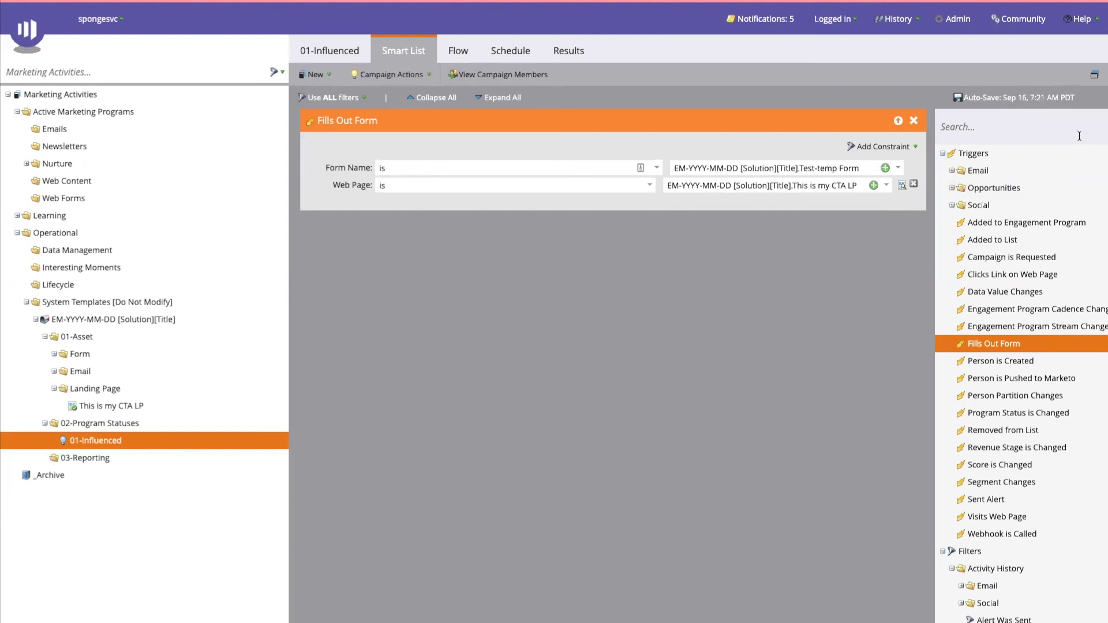
Step: Add a Member of Smart List filter set to not in, with "Whateber my smart list exclusion is" entered as the list
{"action": "left_click", "coordinate": [1003, 127]}
{"action": "type", "text": "smart"}
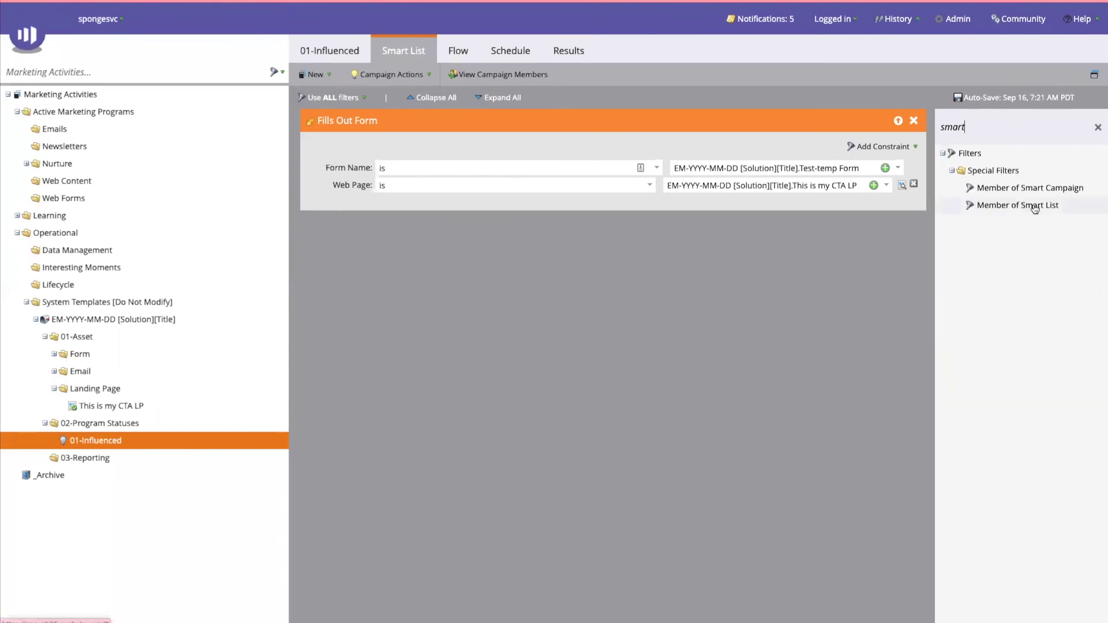
{"action": "left_click_drag", "start_coordinate": [1018, 208], "coordinate": [692, 258]}
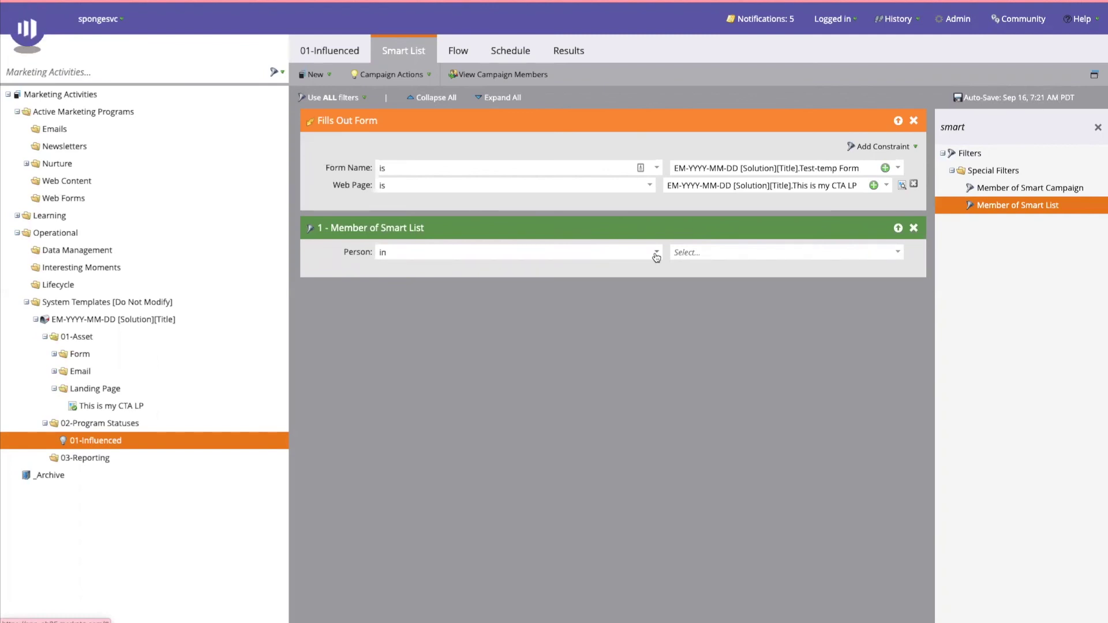
{"action": "left_click", "coordinate": [656, 253]}
{"action": "left_click", "coordinate": [647, 282]}
{"action": "left_click", "coordinate": [741, 252]}
{"action": "type", "text": "Whateber my smart list"}
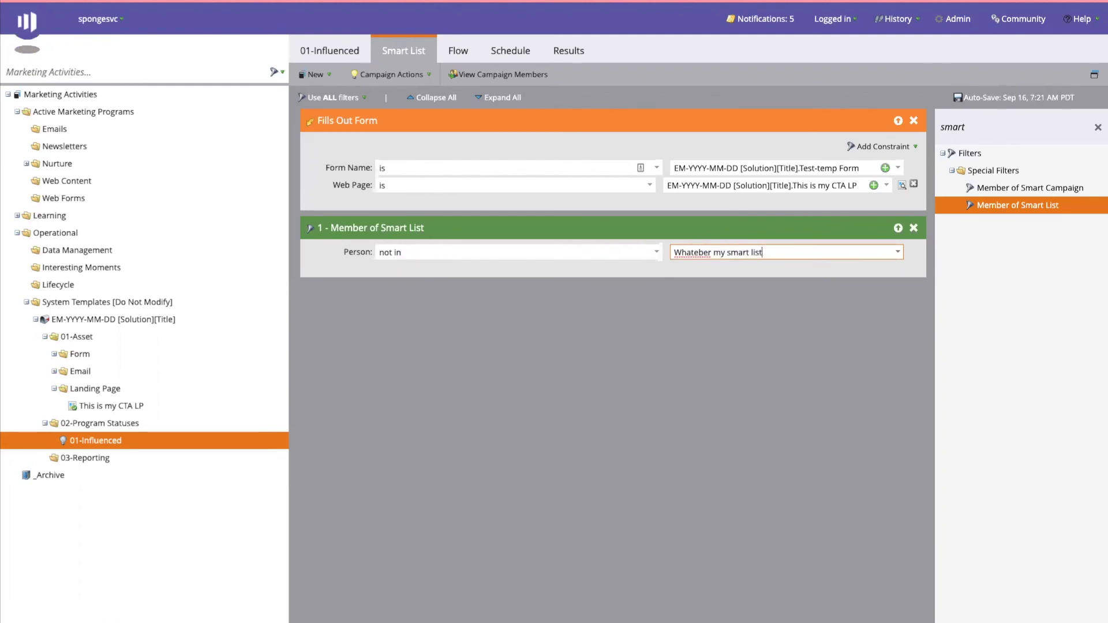
{"action": "type", "text": " exclusion is"}
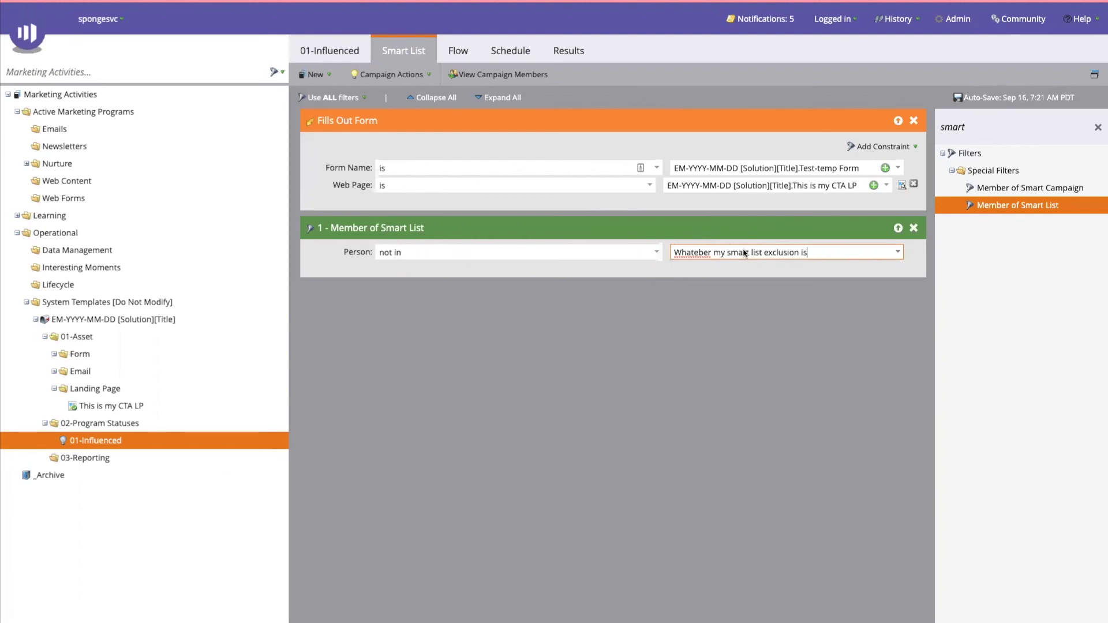
{"action": "left_click", "coordinate": [770, 374]}
Step: Add a Change Program Status step to the 01-Influenced flow with the new status Email Send > Influenced
{"action": "left_click", "coordinate": [448, 53]}
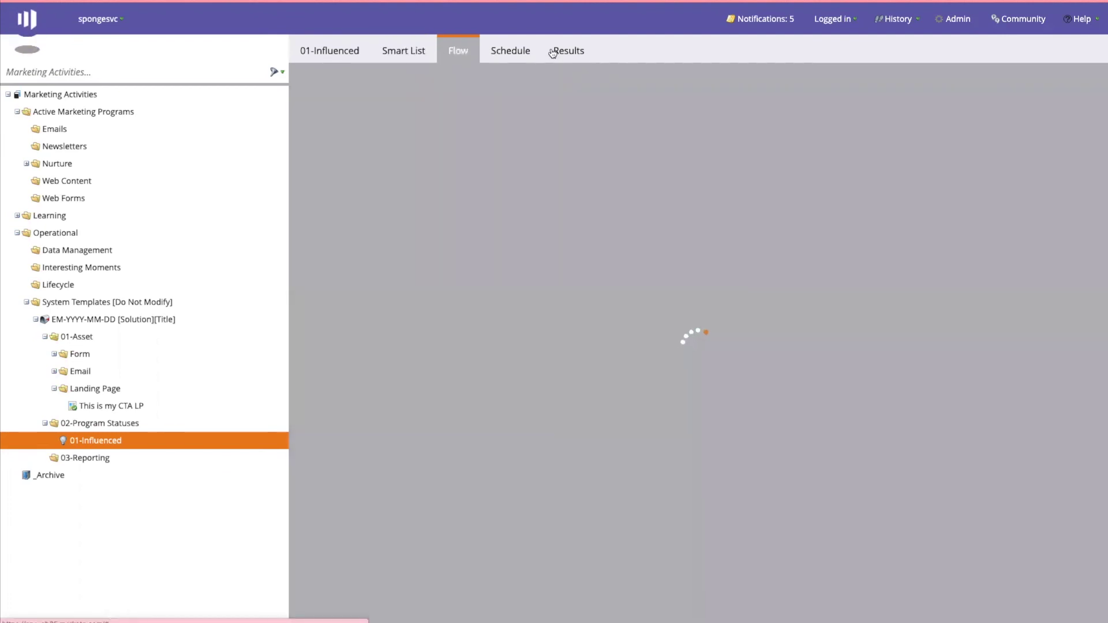
{"action": "left_click_drag", "start_coordinate": [1029, 309], "coordinate": [736, 291]}
{"action": "left_click", "coordinate": [734, 167]}
{"action": "type", "text": "INfluen"}
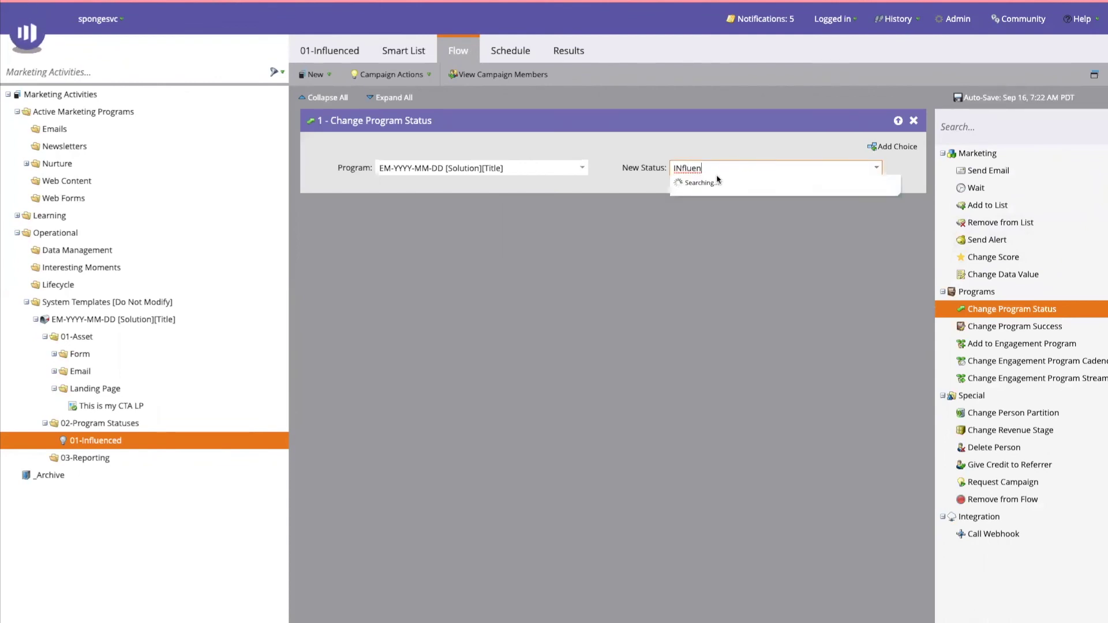
{"action": "left_click", "coordinate": [717, 181]}
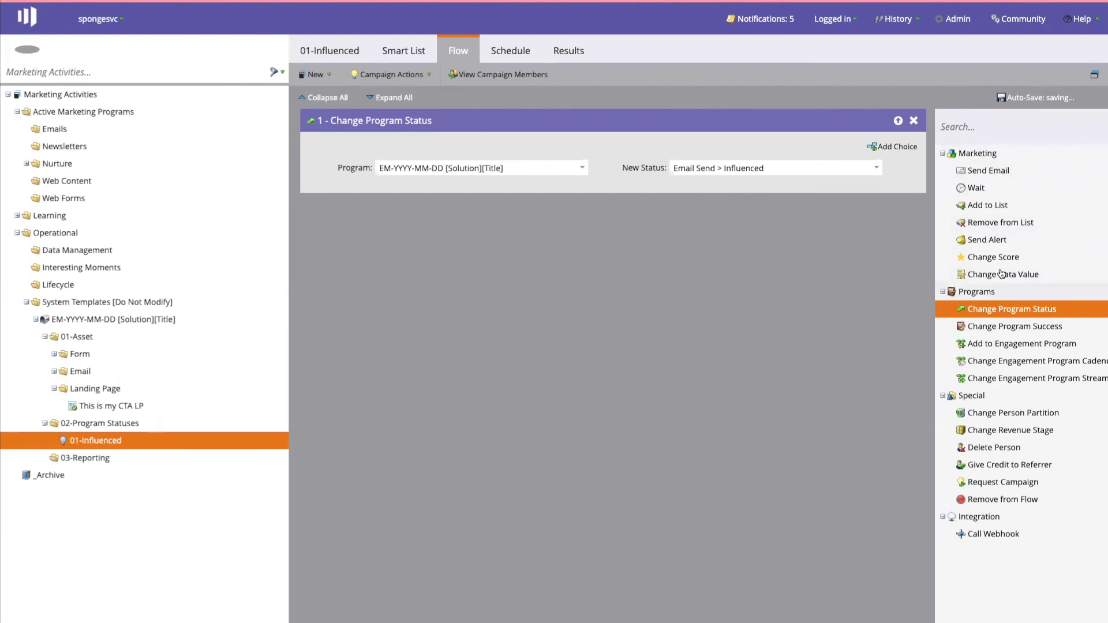
{"action": "left_click_drag", "start_coordinate": [1009, 276], "coordinate": [669, 254]}
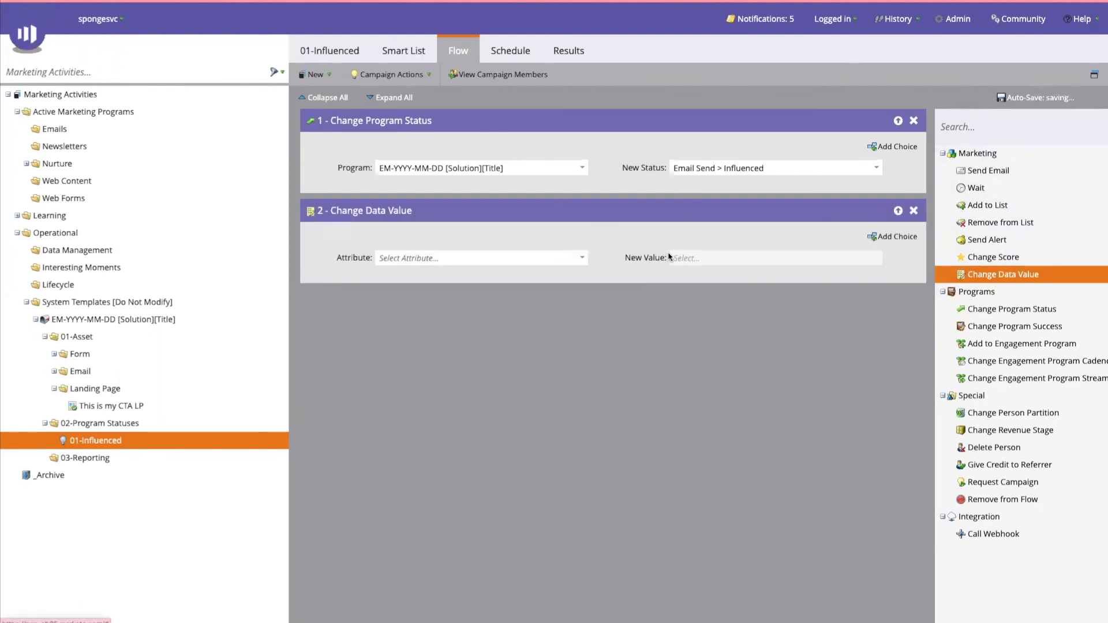
{"action": "left_click", "coordinate": [869, 239]}
{"action": "left_click", "coordinate": [444, 280]}
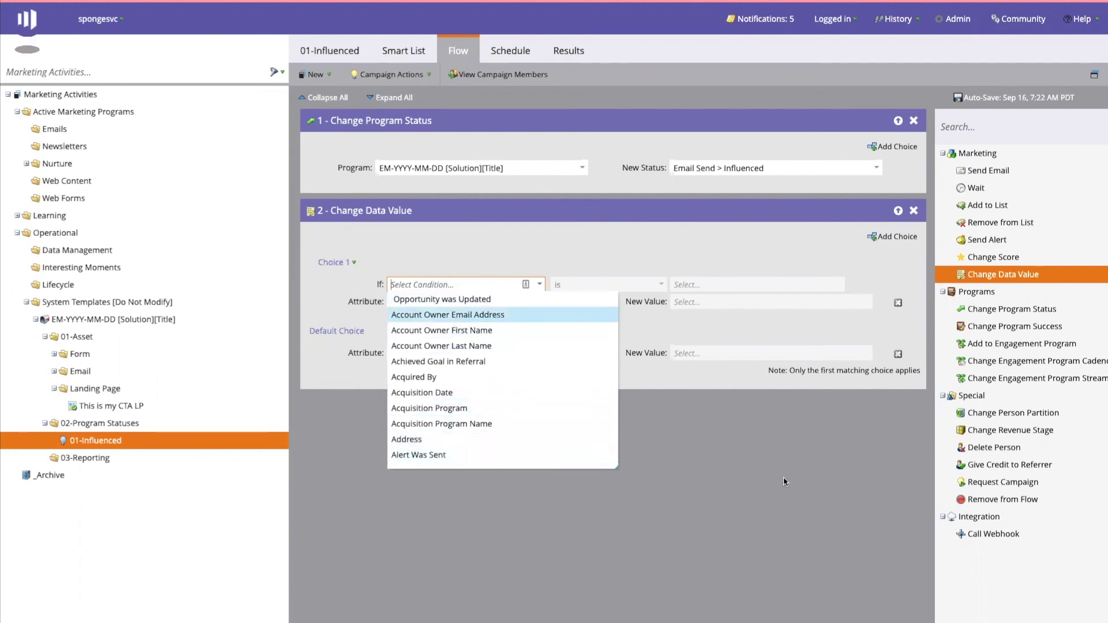
{"action": "left_click", "coordinate": [677, 265]}
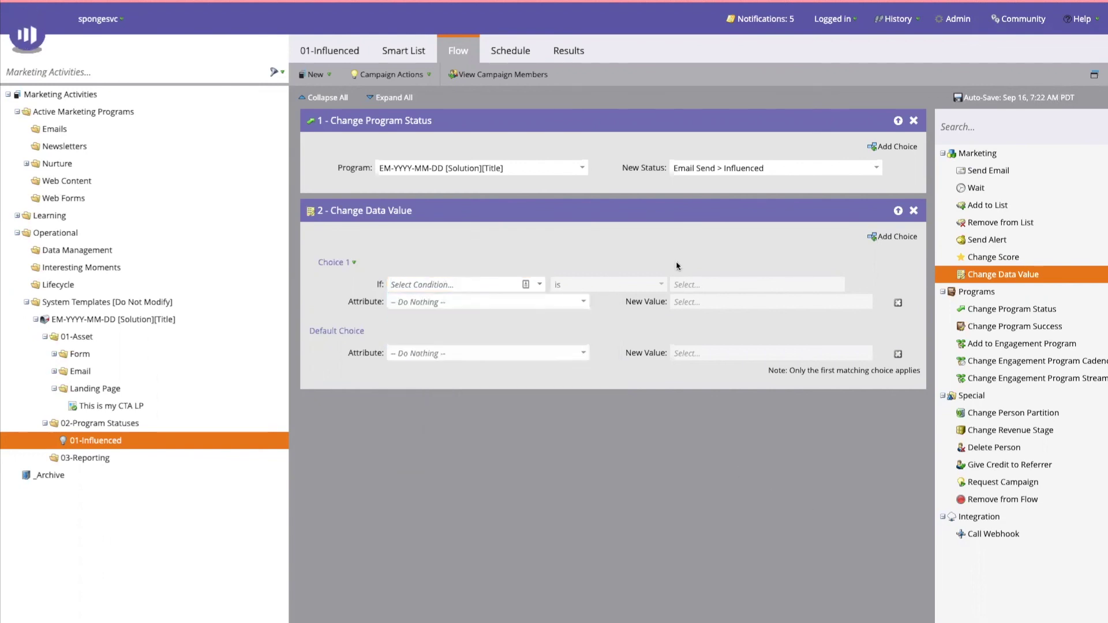
{"action": "left_click", "coordinate": [913, 212]}
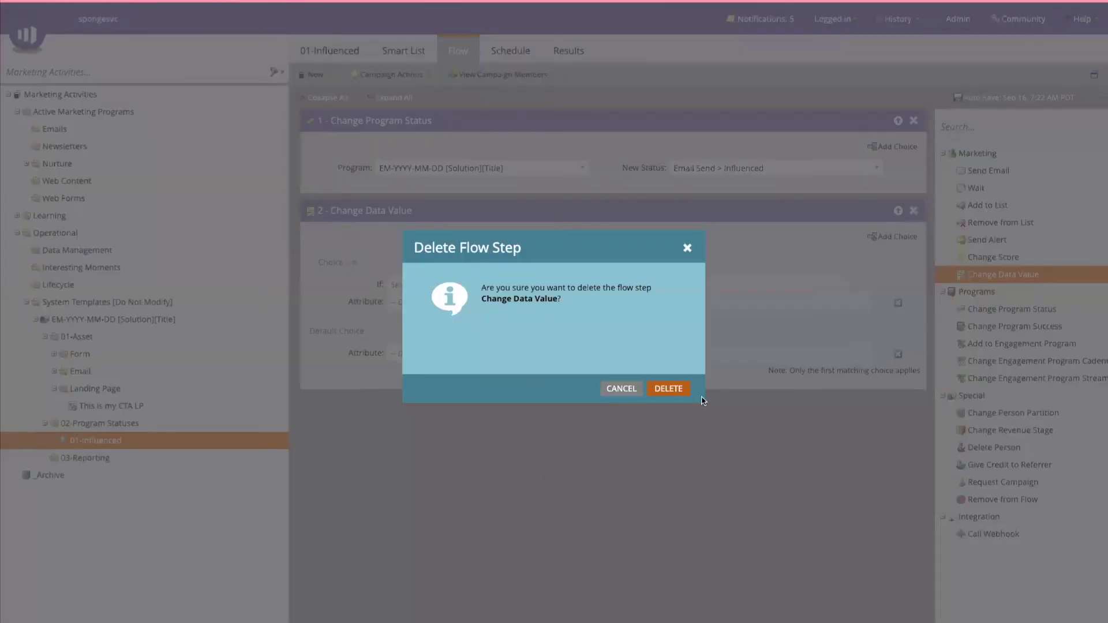
{"action": "left_click", "coordinate": [678, 391]}
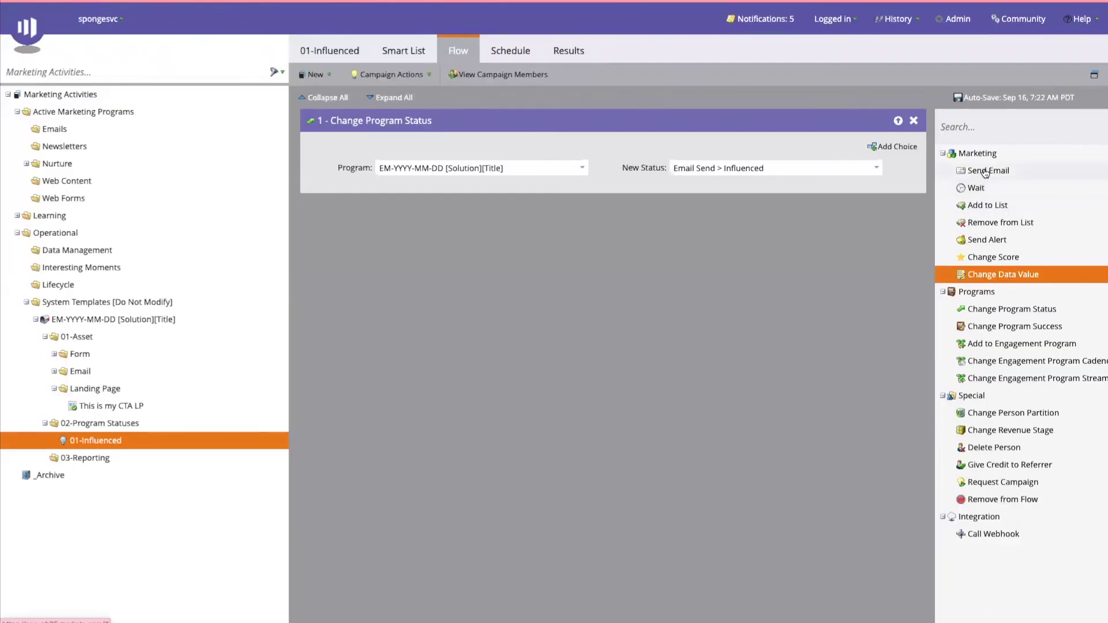
{"action": "left_click", "coordinate": [984, 171]}
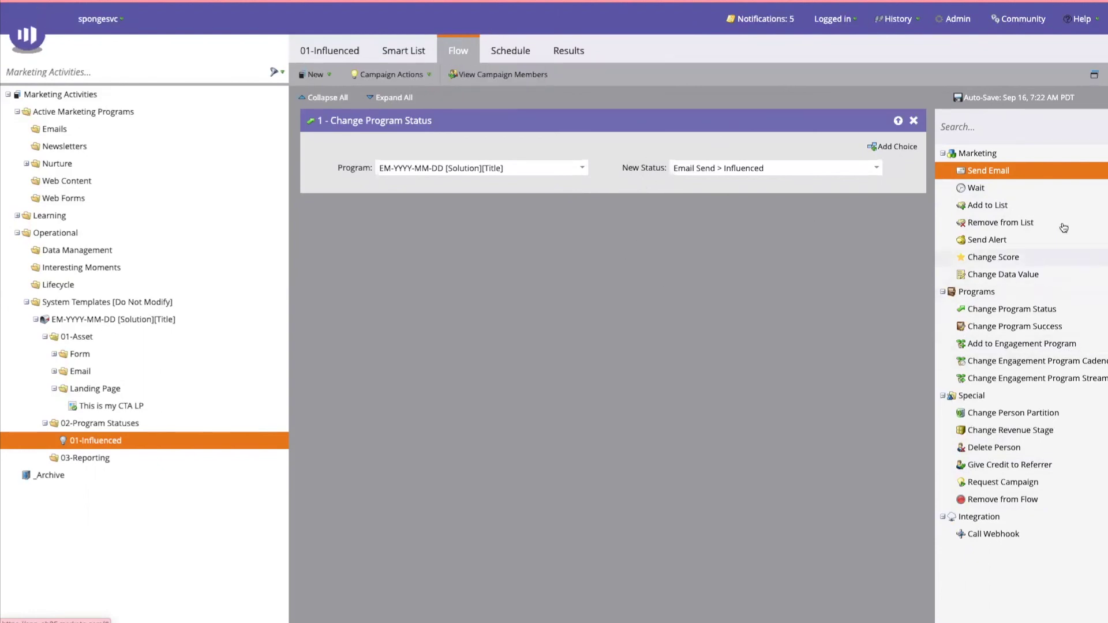
Step: Set the 01-Influenced campaign's qualification rules to run each person through the flow every time
{"action": "left_click", "coordinate": [510, 55]}
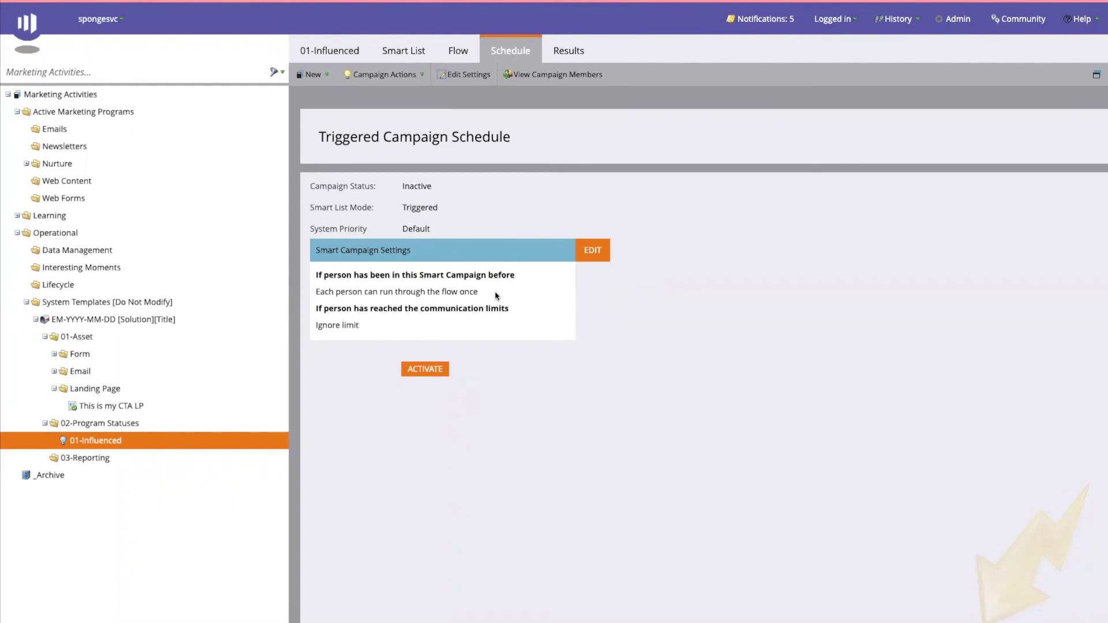
{"action": "left_click", "coordinate": [600, 255]}
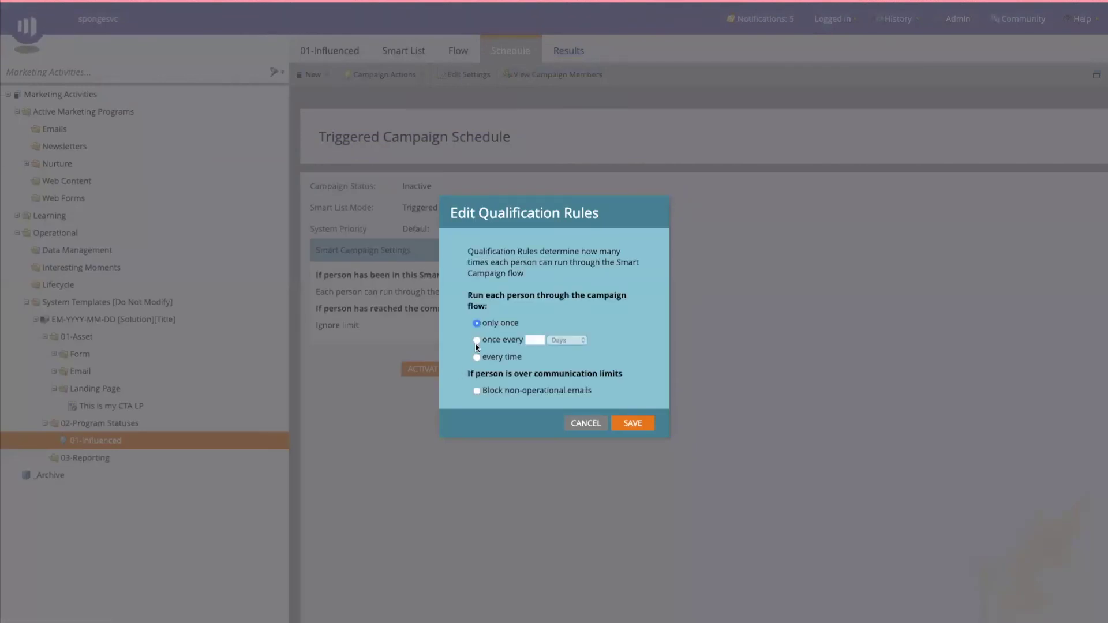
{"action": "left_click", "coordinate": [476, 357]}
{"action": "left_click", "coordinate": [635, 423]}
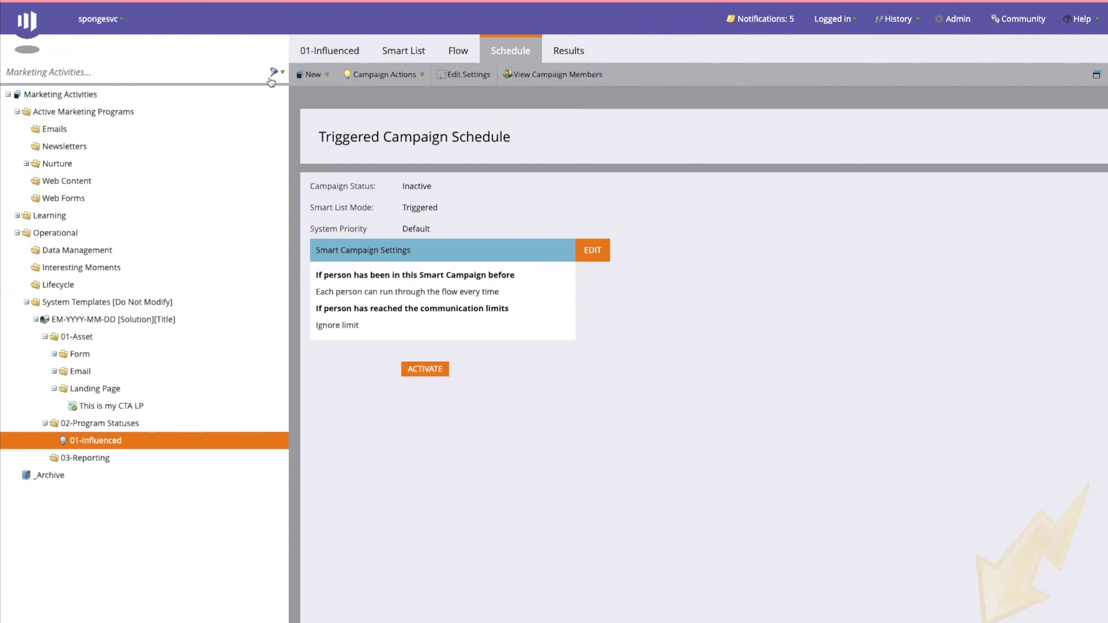
Step: Create an Email Performance report named "Email Performance Template" in the 03-Reporting folder of the EM-YYYY-MM-DD [Solution][Title] program
{"action": "left_click", "coordinate": [45, 423]}
{"action": "left_click", "coordinate": [53, 389]}
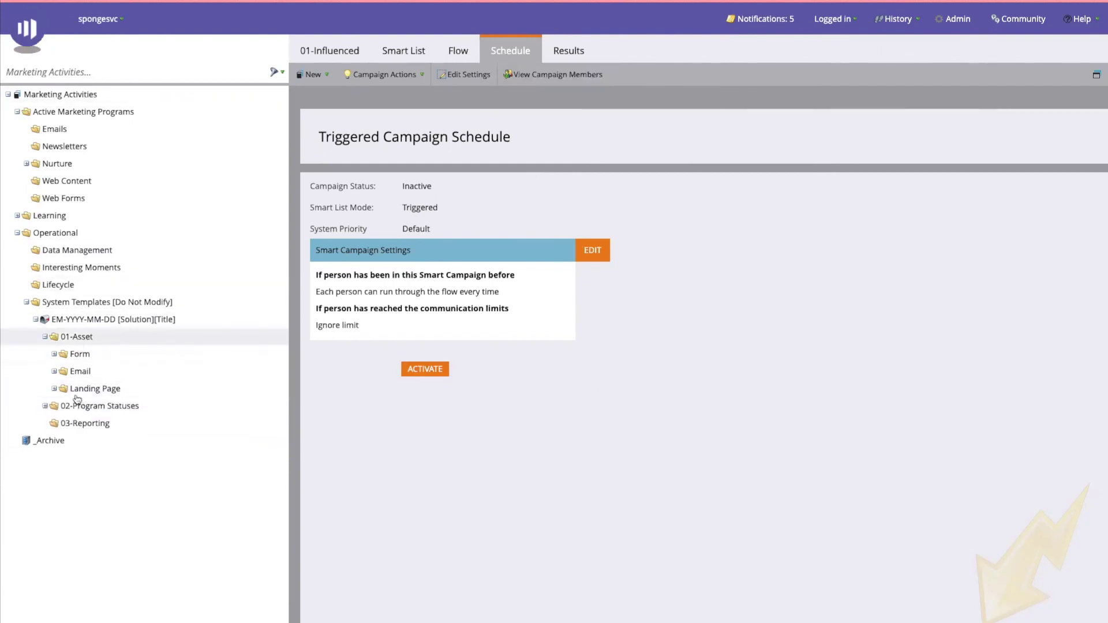
{"action": "left_click", "coordinate": [46, 337]}
{"action": "right_click", "coordinate": [90, 374]}
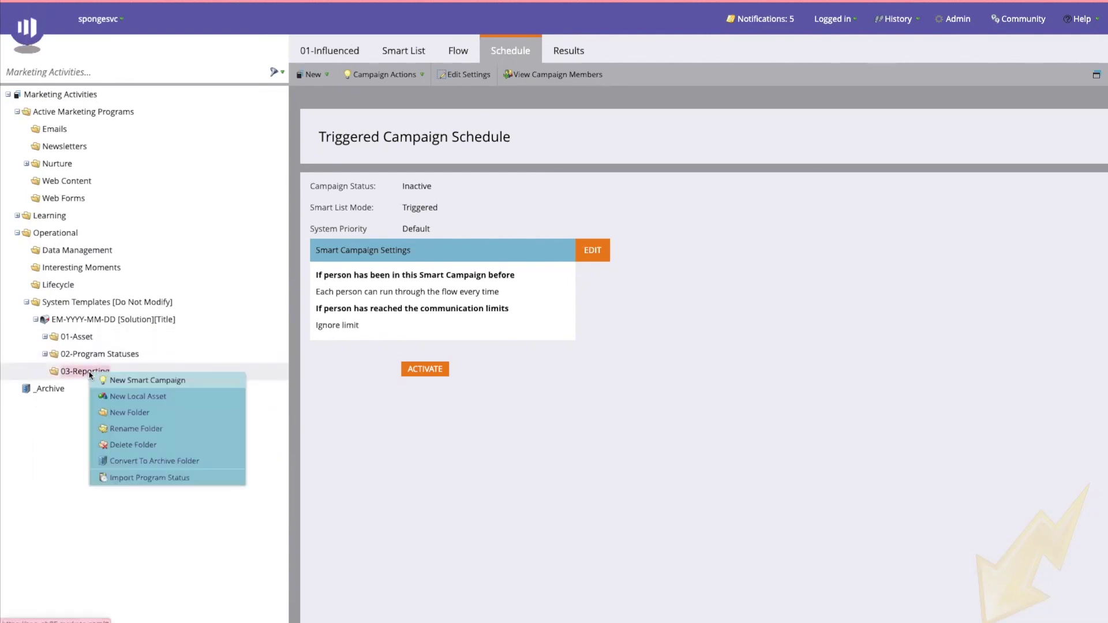
{"action": "left_click", "coordinate": [132, 397]}
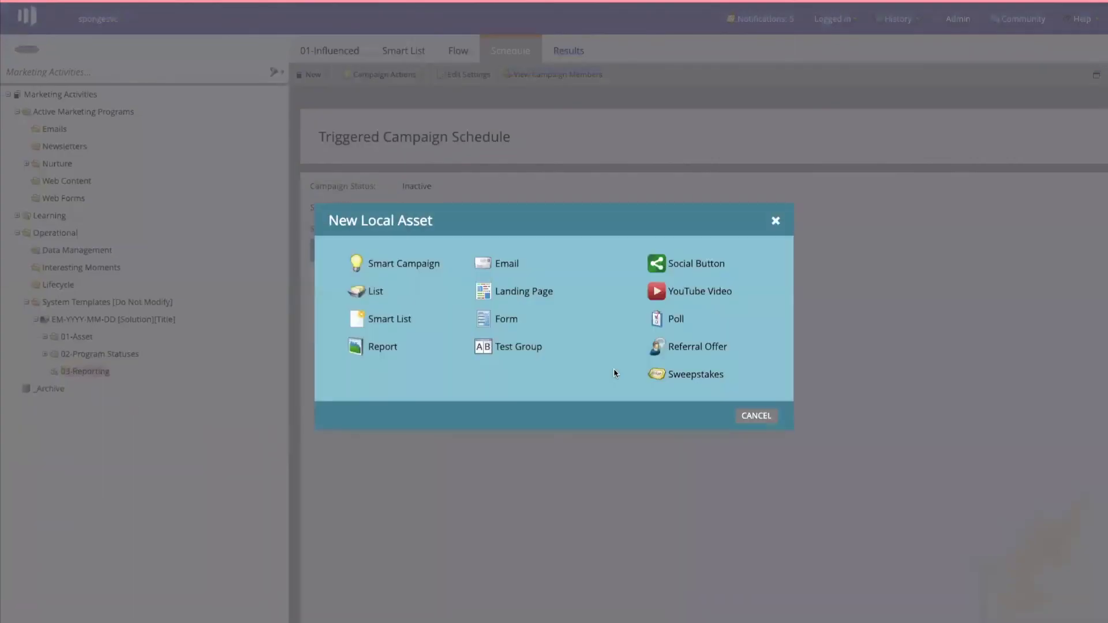
{"action": "left_click", "coordinate": [390, 356]}
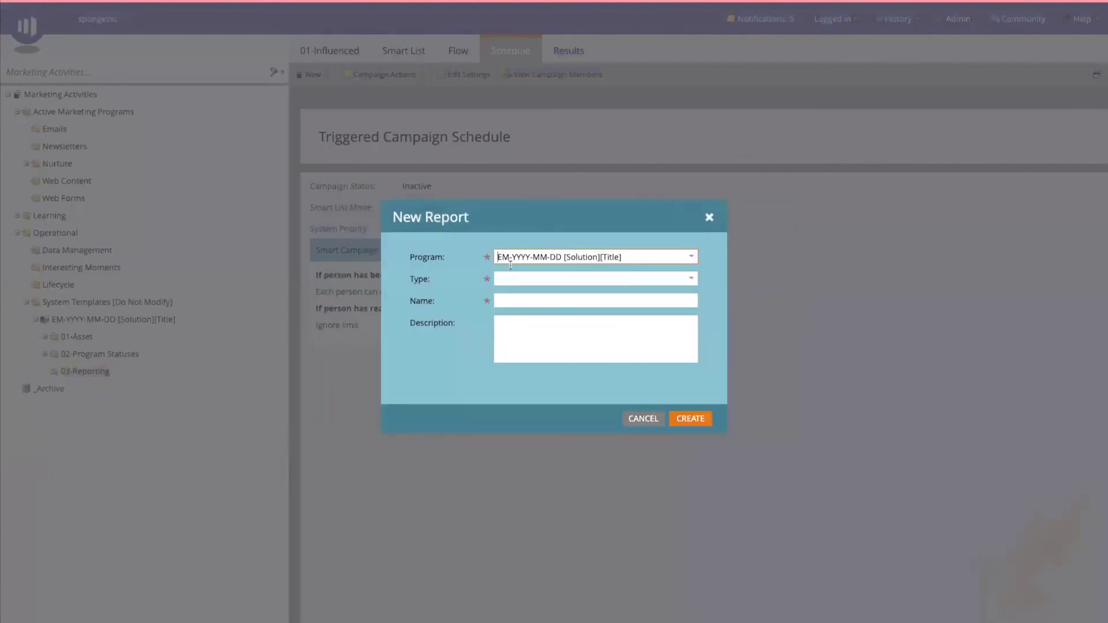
{"action": "left_click", "coordinate": [519, 280]}
{"action": "type", "text": "Email"}
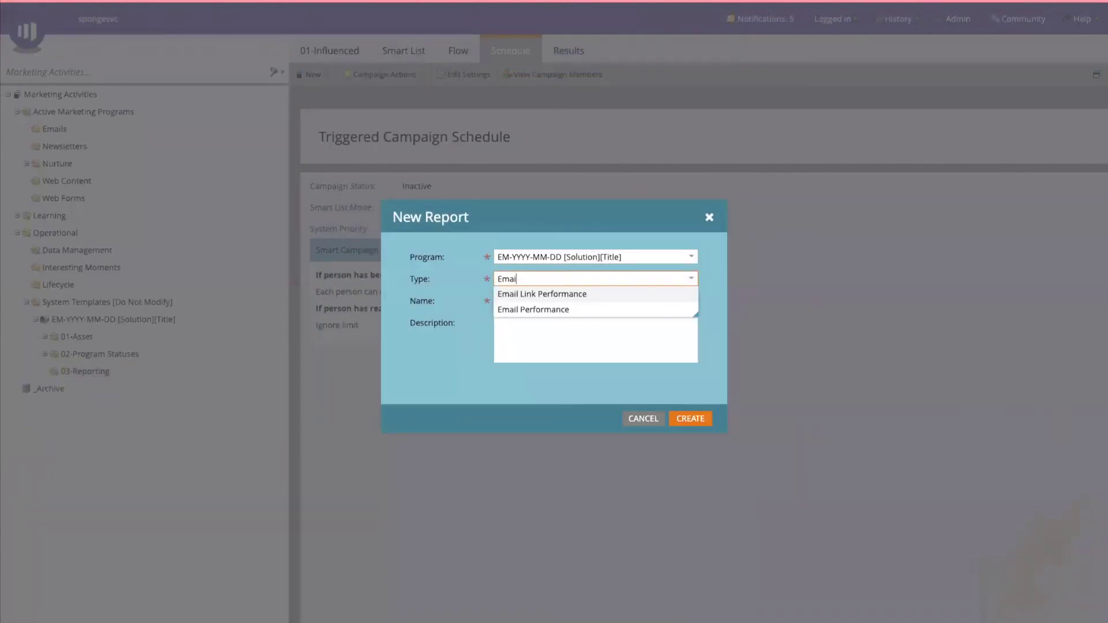
{"action": "left_click", "coordinate": [529, 308]}
{"action": "left_click", "coordinate": [600, 303]}
{"action": "type", "text": "Template"}
{"action": "left_click", "coordinate": [615, 331]}
{"action": "left_click", "coordinate": [702, 420]}
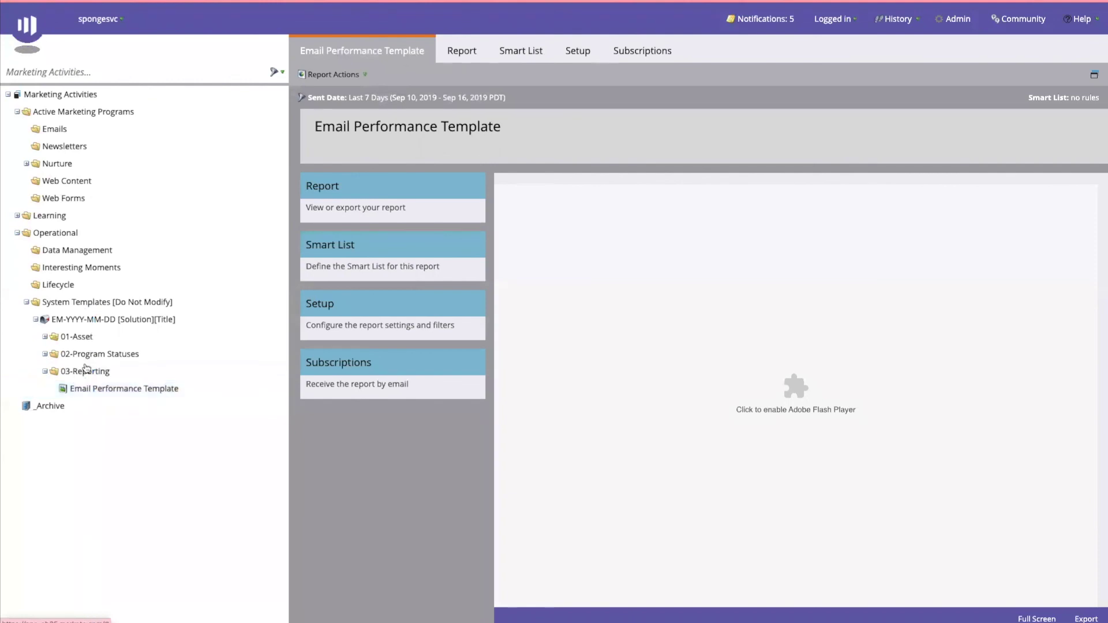
Step: Try selecting the EM-YYYY-MM-DD [Solution][Title] program in the report's Marketing Activities Emails filter
{"action": "left_click", "coordinate": [98, 389]}
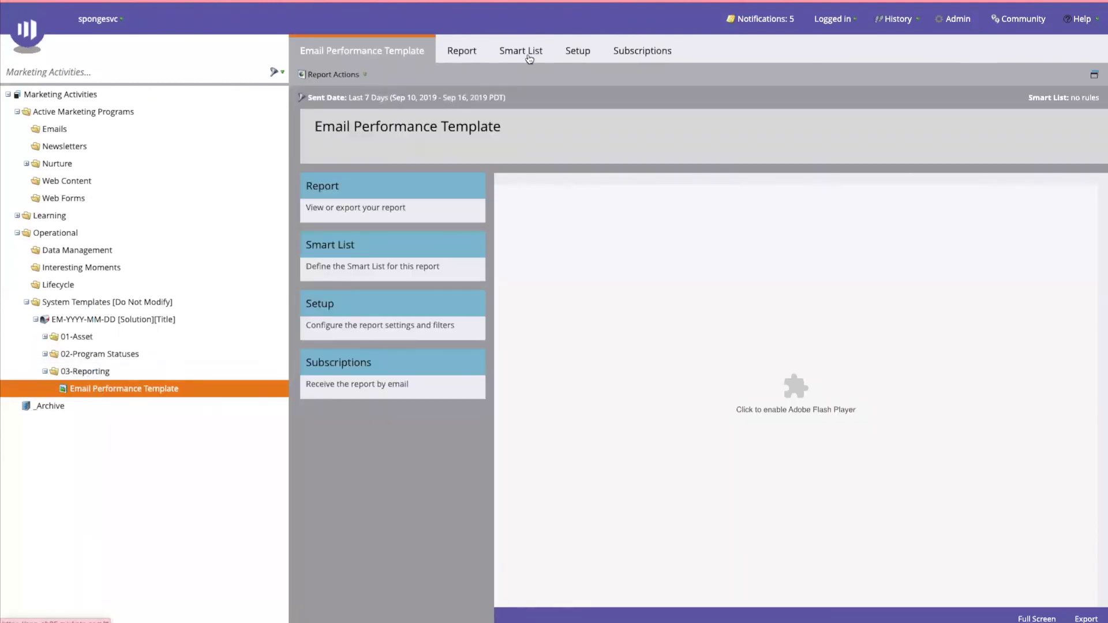
{"action": "left_click", "coordinate": [540, 52]}
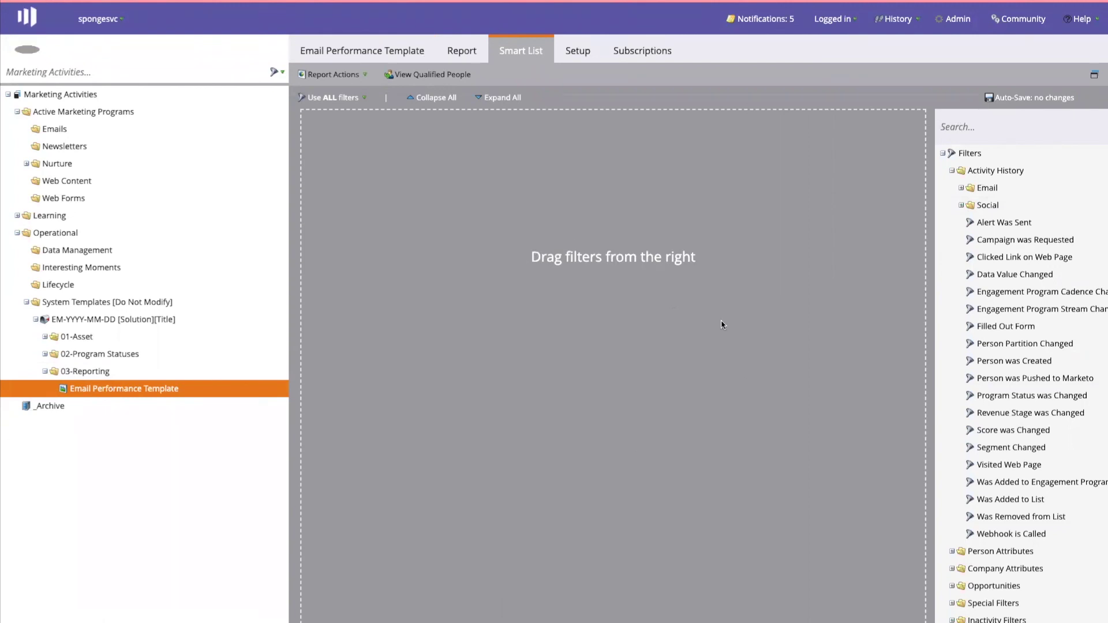
{"action": "left_click", "coordinate": [579, 52]}
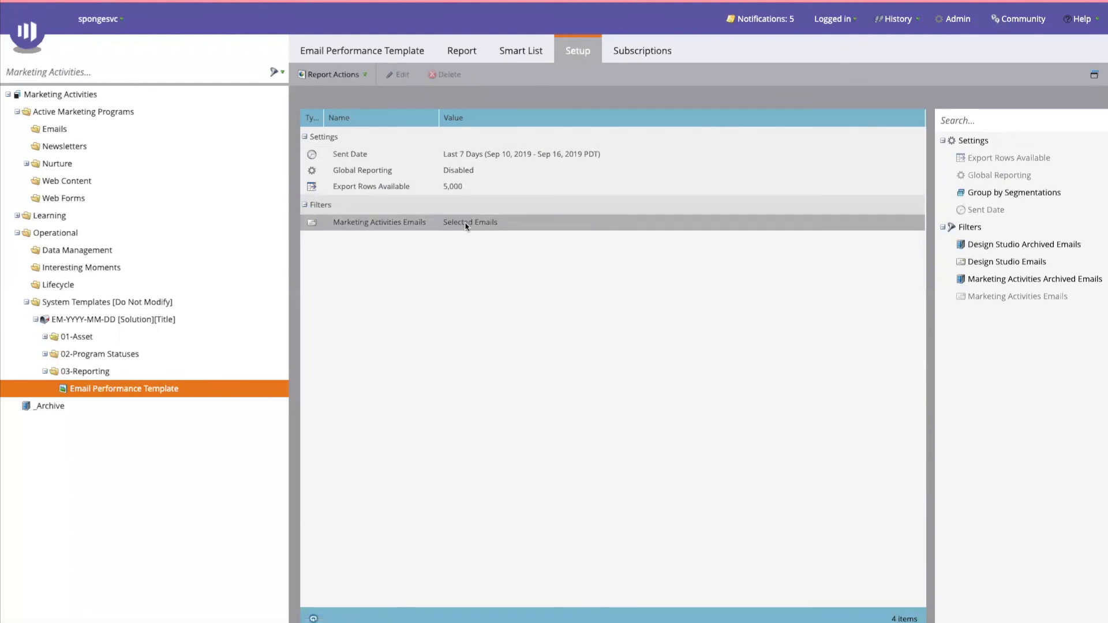
{"action": "double_click", "coordinate": [465, 222]}
{"action": "left_click", "coordinate": [502, 396]}
{"action": "left_click", "coordinate": [502, 396]}
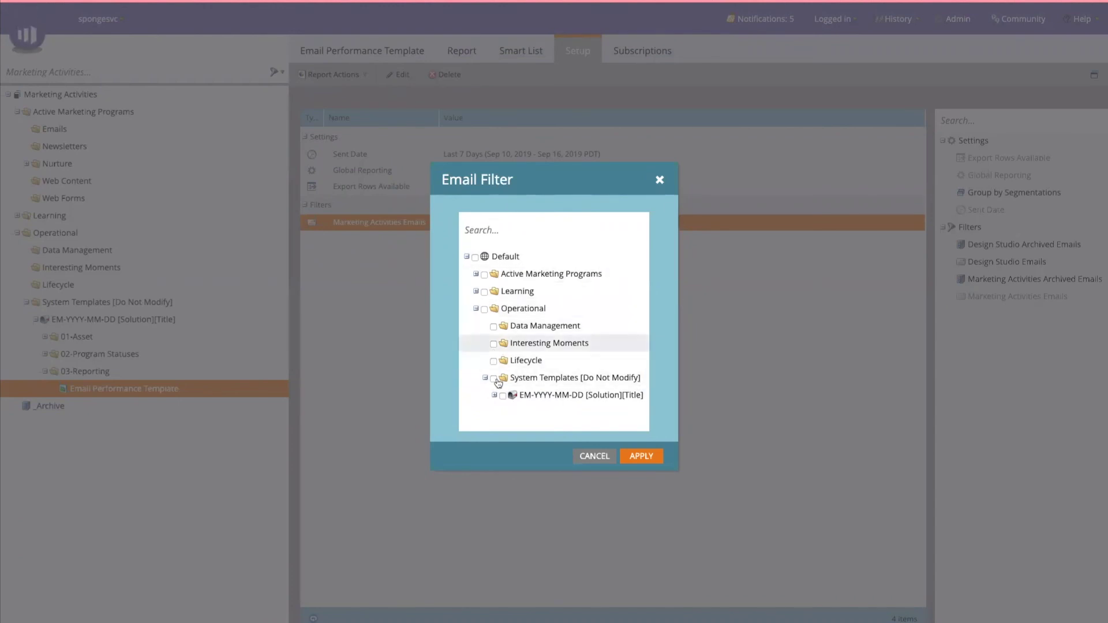
{"action": "left_click", "coordinate": [650, 459]}
Step: Add the report description "Customize this report once you have cloned this program for your new email campaign."
{"action": "left_click", "coordinate": [396, 51]}
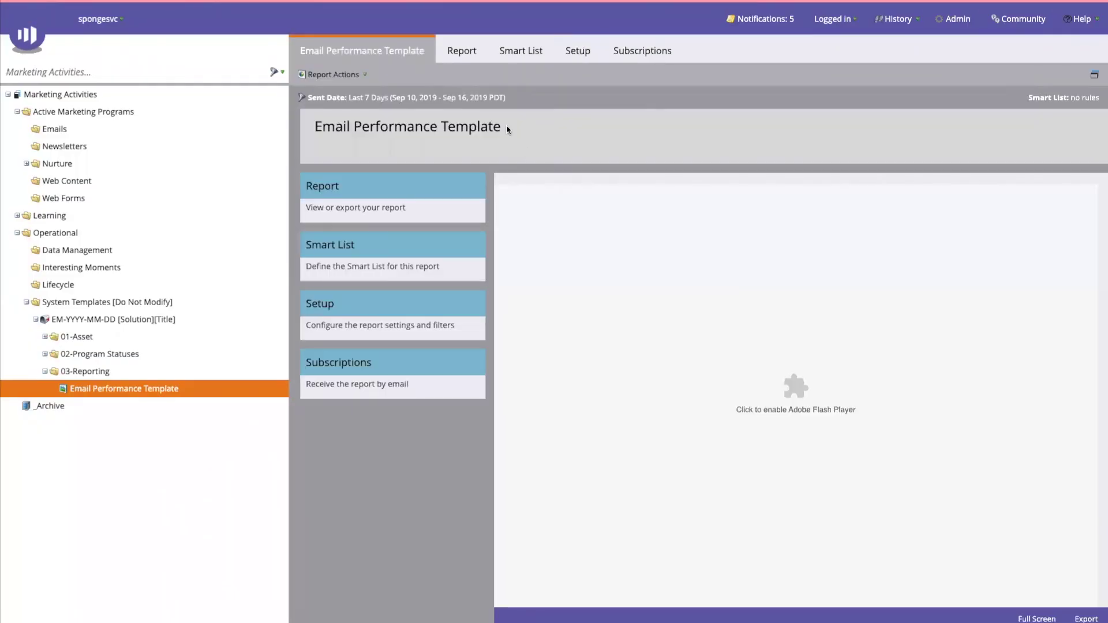
{"action": "left_click", "coordinate": [508, 128]}
{"action": "type", "text": "Customize"}
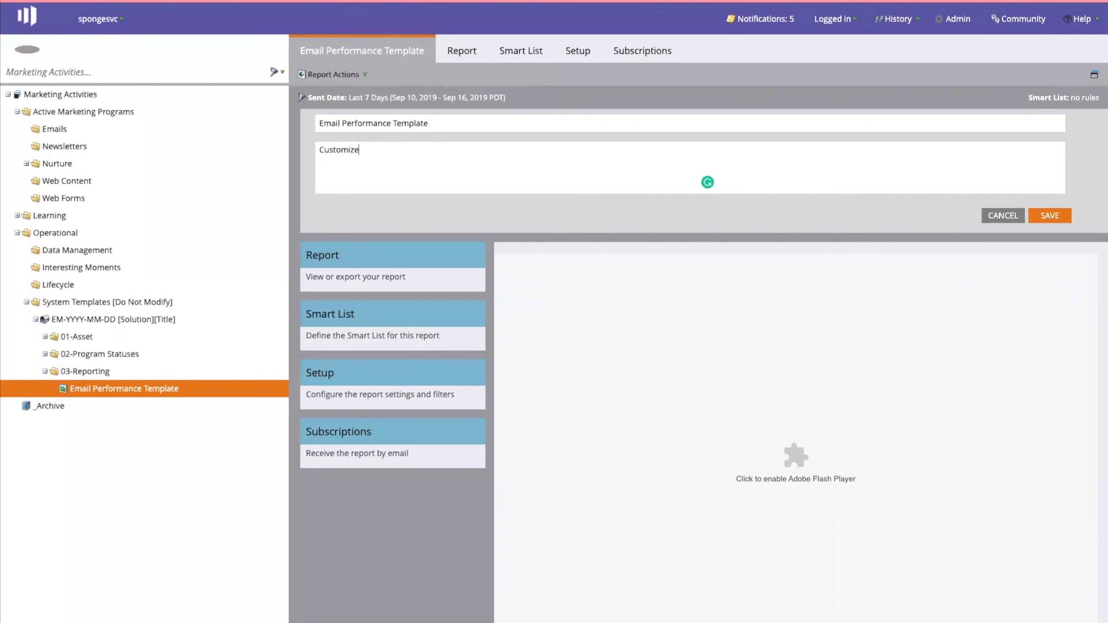
{"action": "type", "text": " this report"}
{"action": "type", "text": " for ypour"}
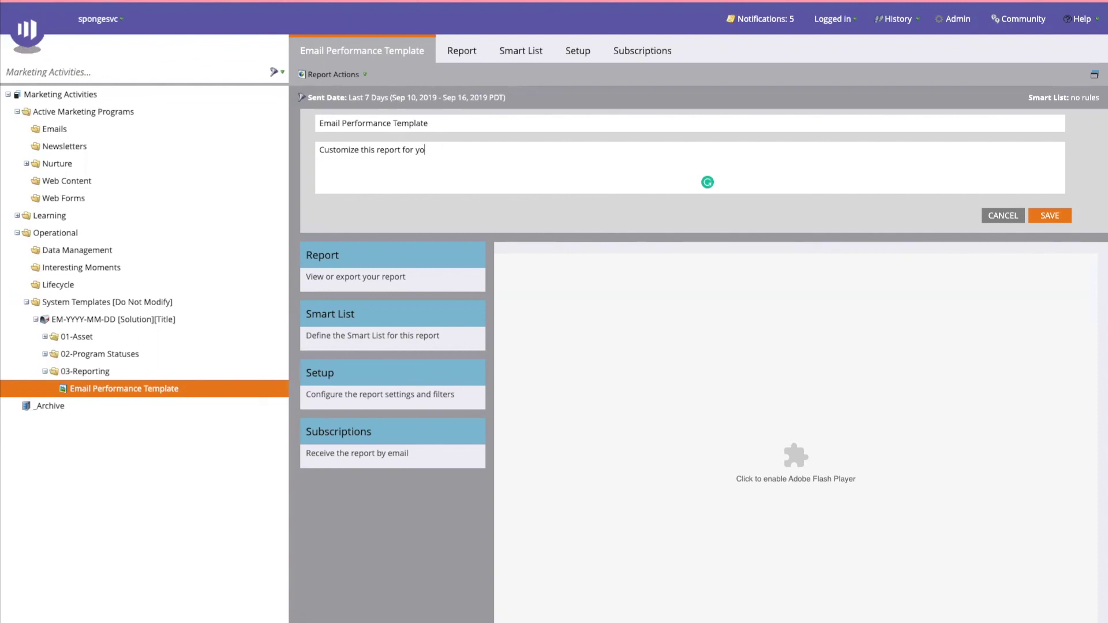
{"action": "key", "text": "BackSpace"}
{"action": "key", "text": "BackSpace"}
{"action": "key", "text": "BackSpace"}
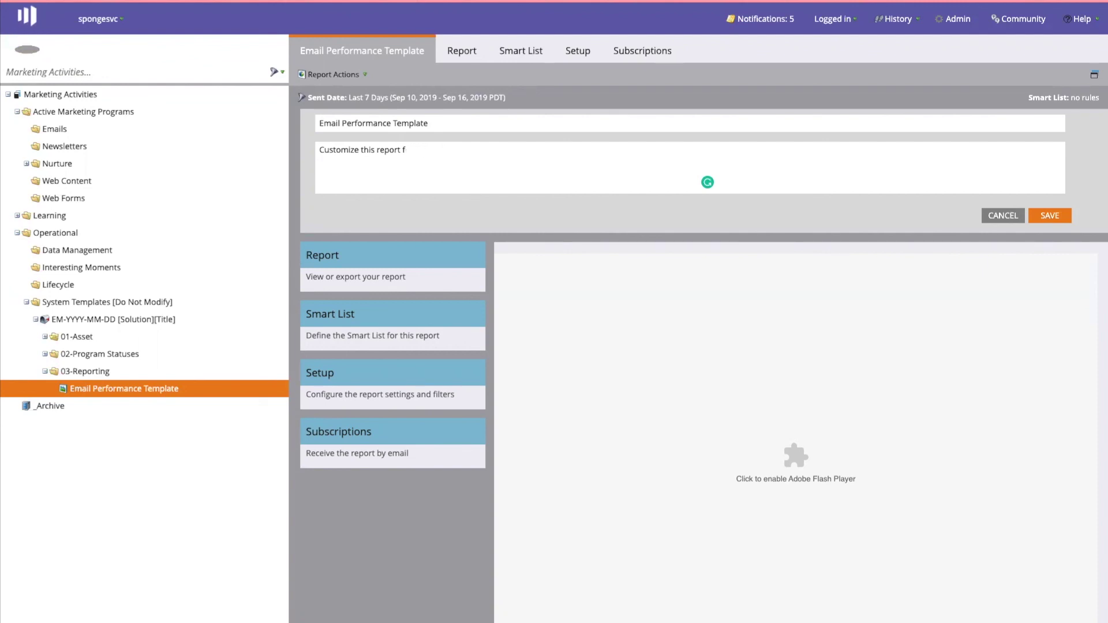
{"action": "type", "text": "once you have "}
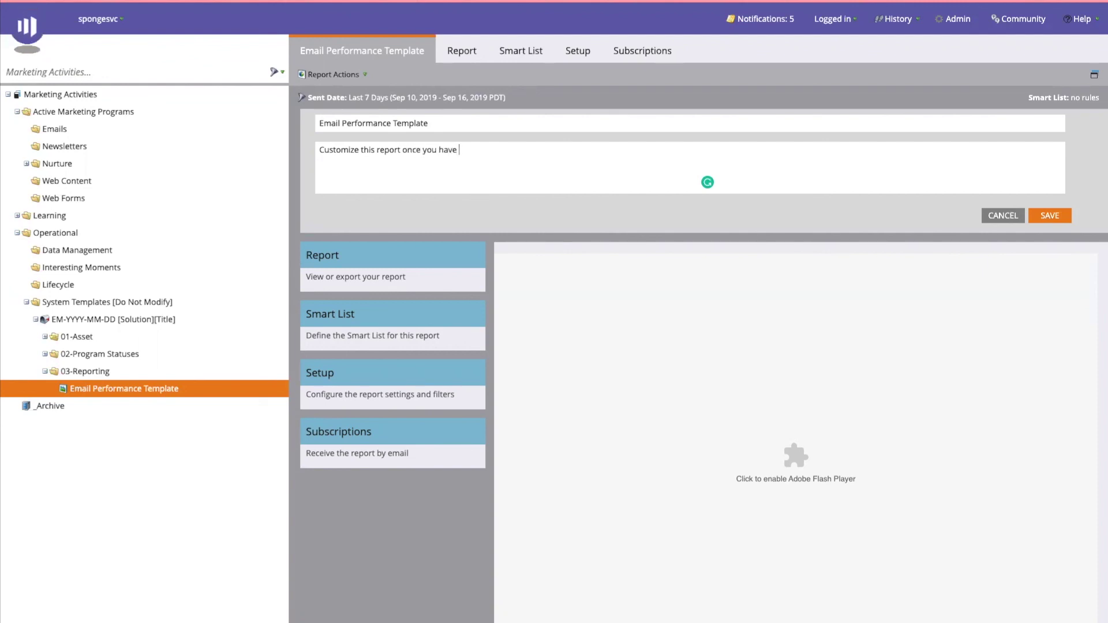
{"action": "type", "text": "cloned this progra"}
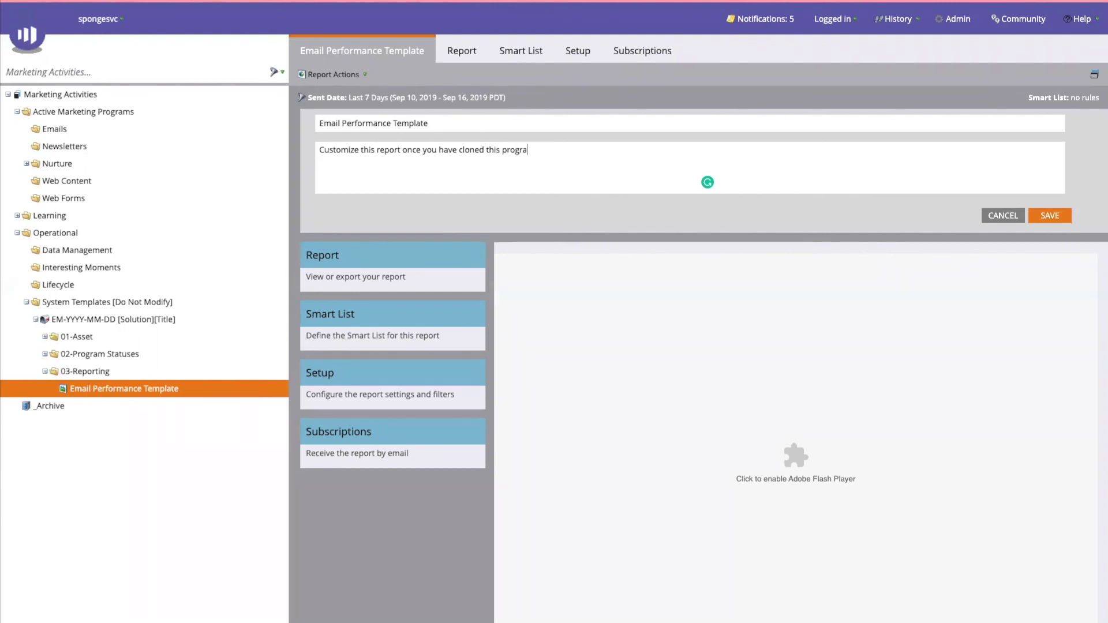
{"action": "type", "text": "m for your new email campaign."}
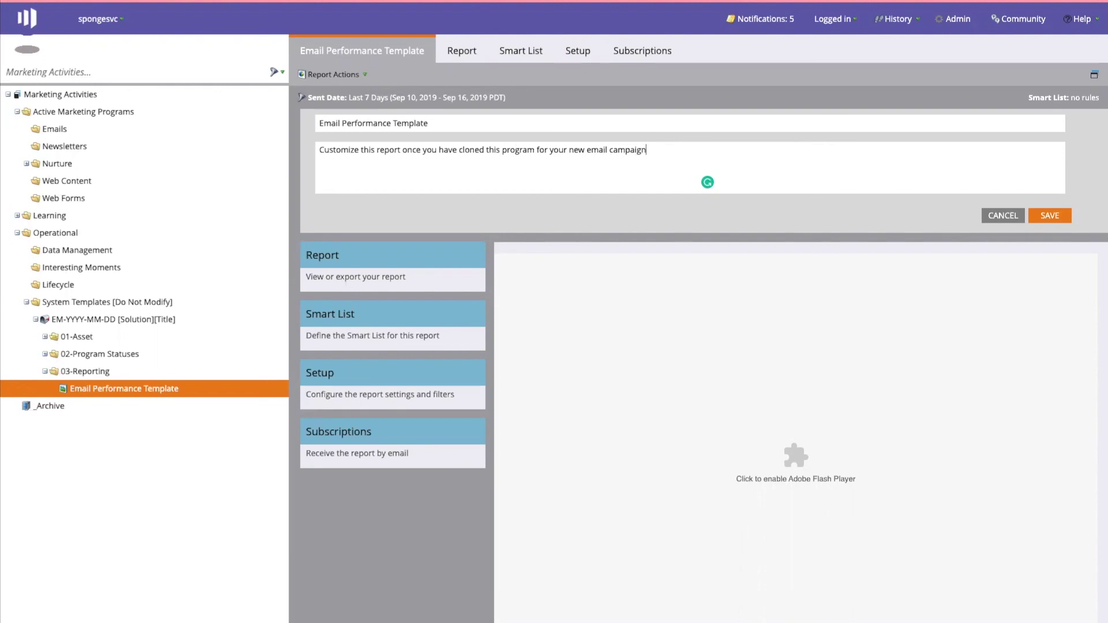
{"action": "left_click", "coordinate": [1059, 218]}
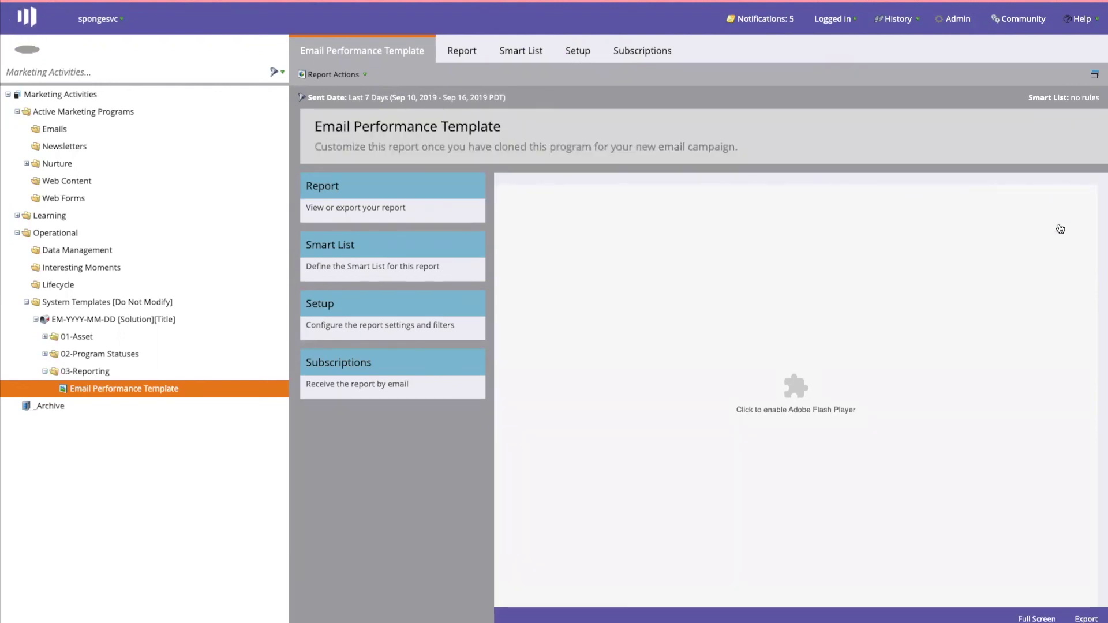
Step: Start cloning the EM-YYYY-MM-DD [Solution][Title] program, with A Campaign Folder as the clone destination type
{"action": "left_click", "coordinate": [35, 319]}
{"action": "left_click", "coordinate": [126, 322]}
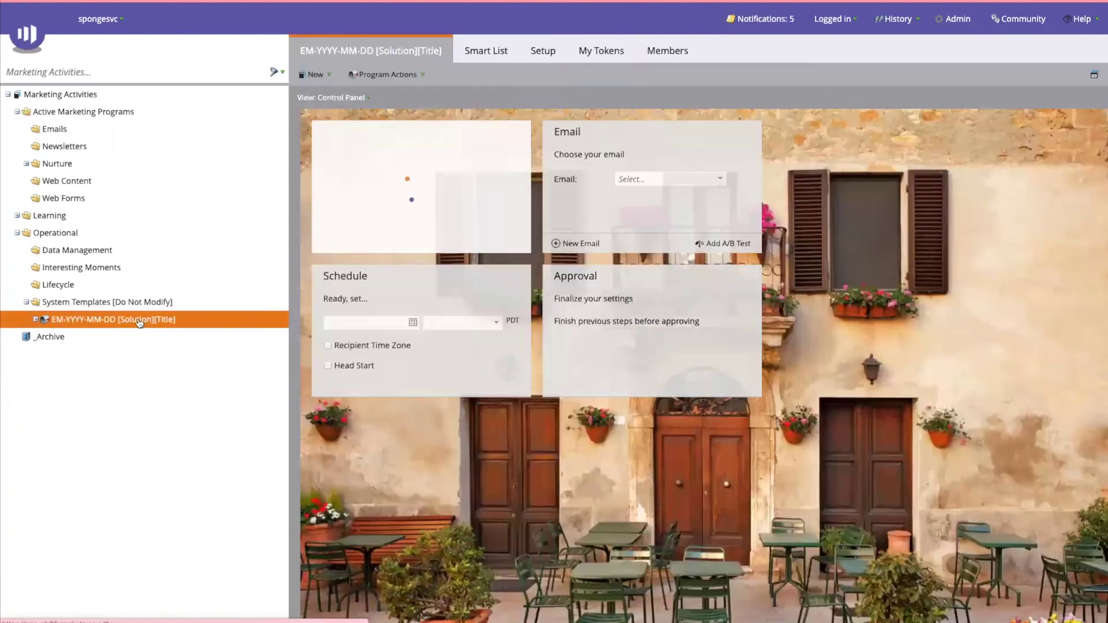
{"action": "right_click", "coordinate": [139, 322]}
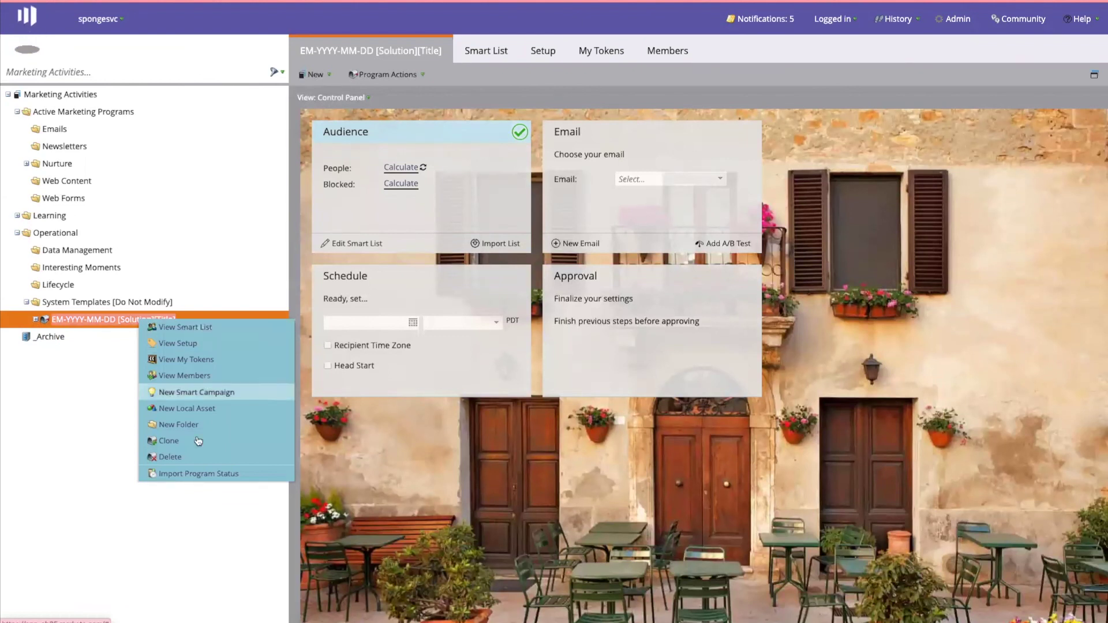
{"action": "left_click", "coordinate": [169, 440]}
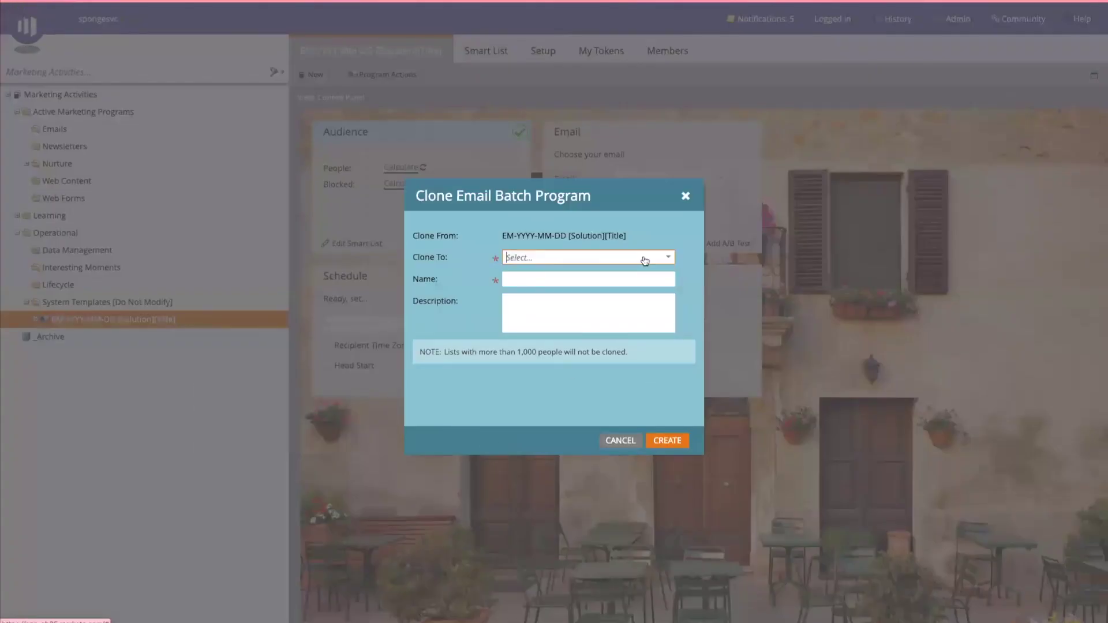
{"action": "left_click", "coordinate": [573, 255]}
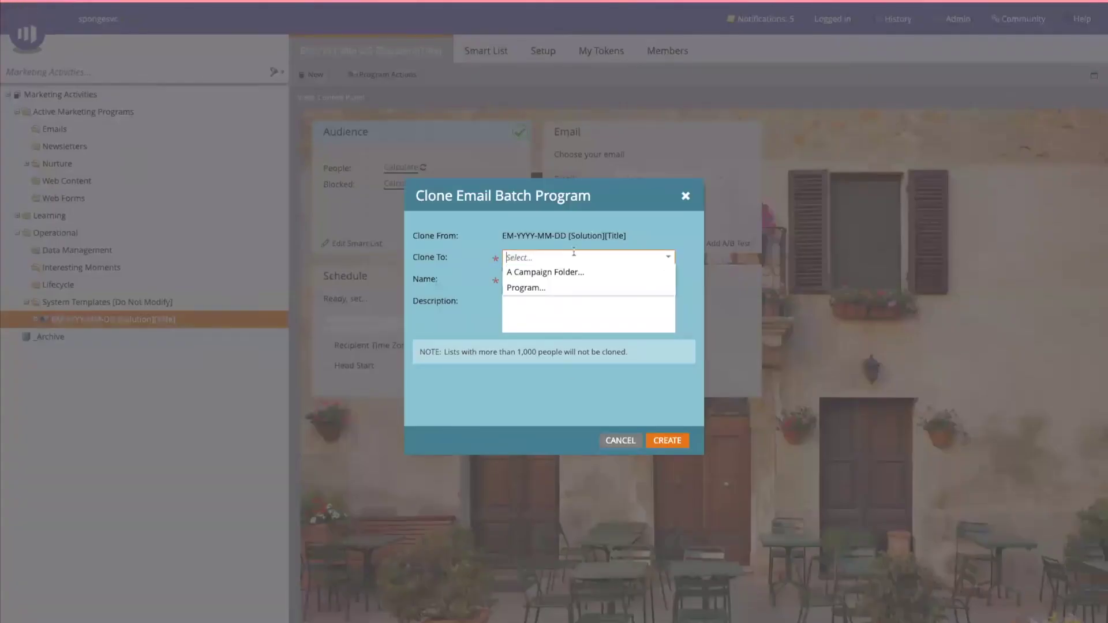
{"action": "left_click", "coordinate": [538, 272]}
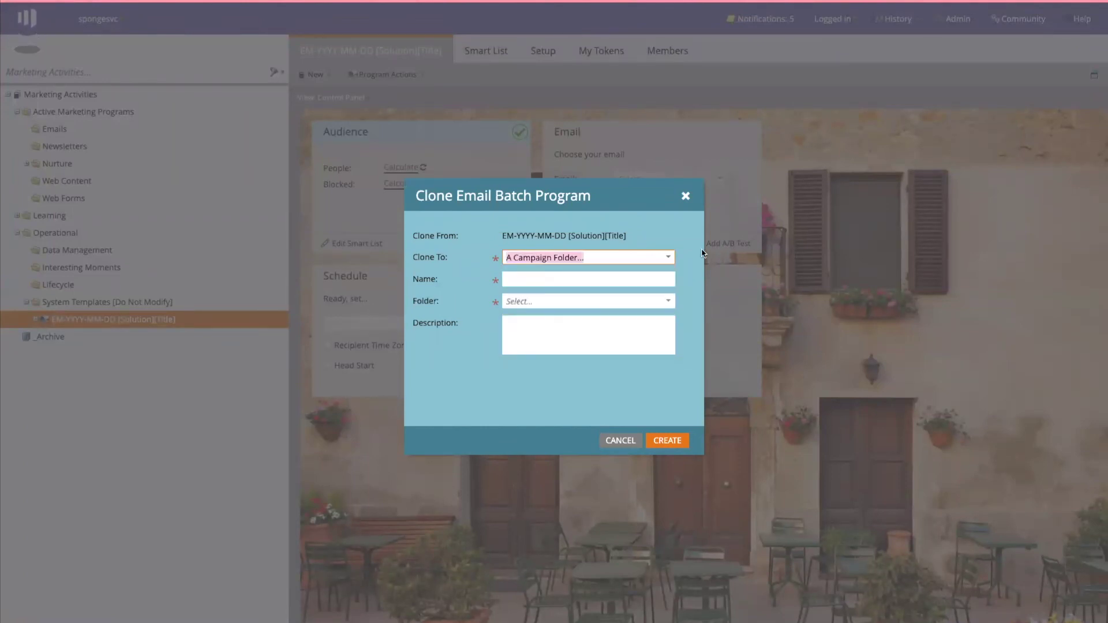
{"action": "left_click", "coordinate": [667, 260]}
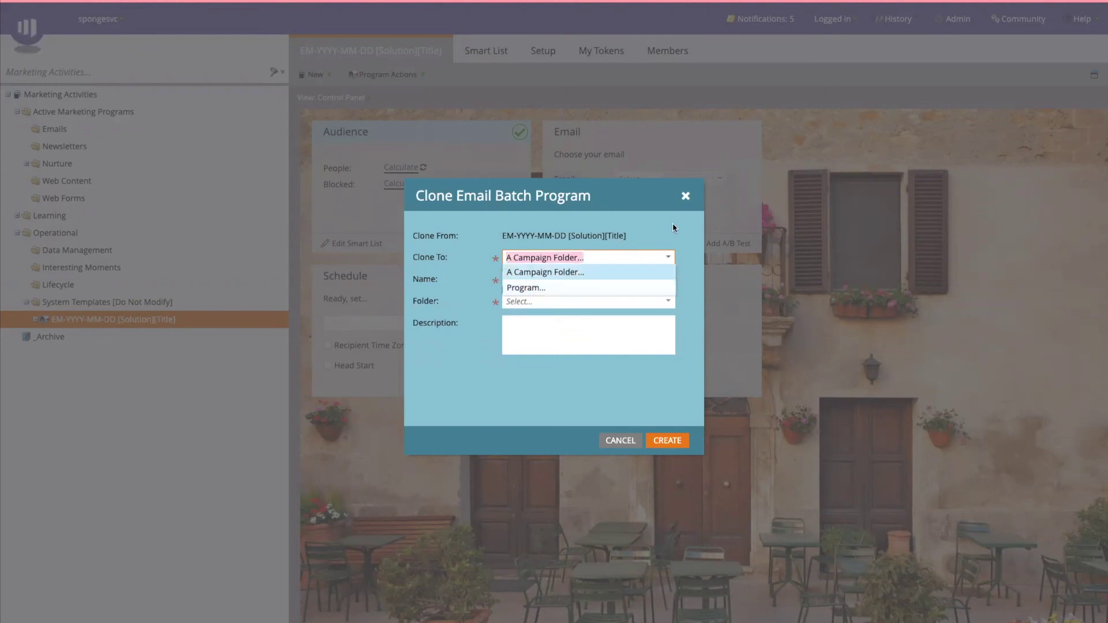
{"action": "left_click", "coordinate": [516, 297]}
Step: Create the clone as "EM-2019-09-18 [New Email for solution X]" in the Active Marketing Programs folder and collapse its contents
{"action": "left_click", "coordinate": [573, 279]}
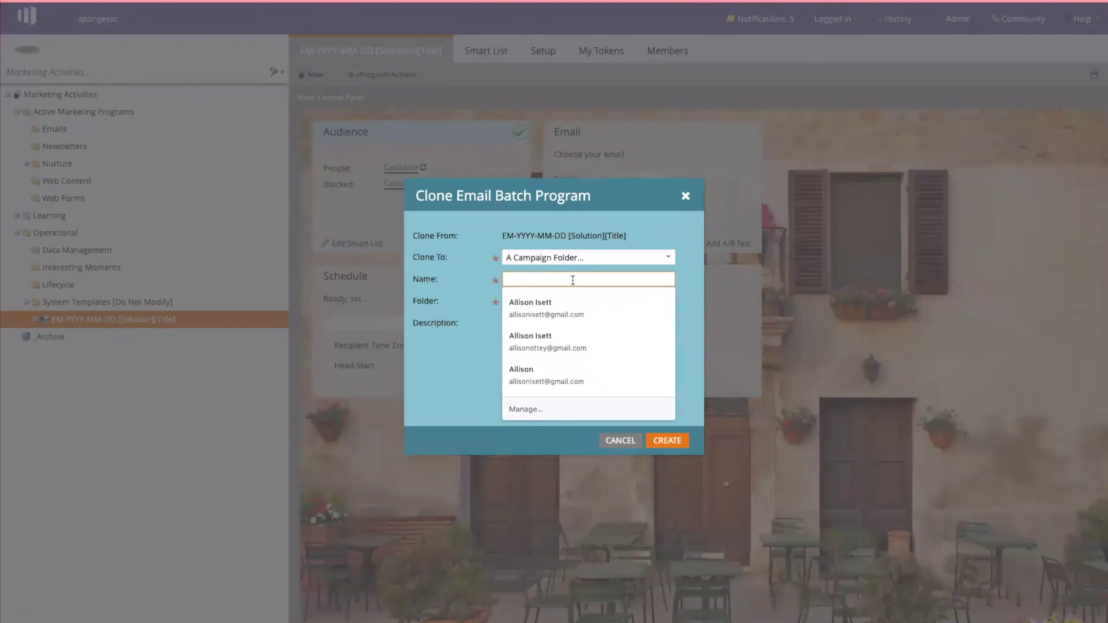
{"action": "type", "text": "EM-201"}
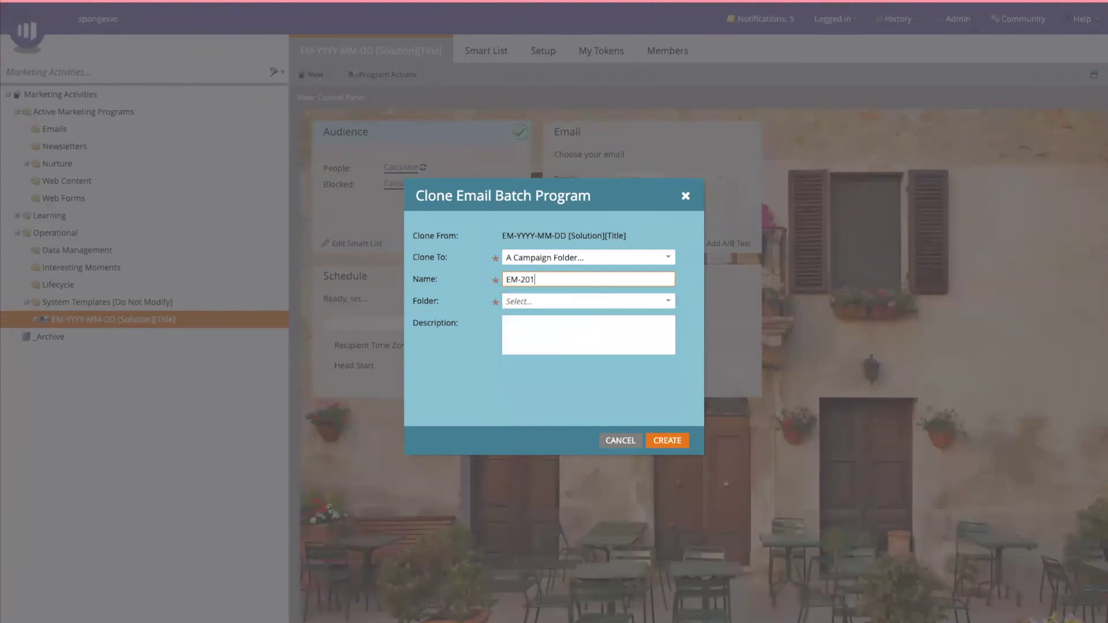
{"action": "type", "text": "9-09-18"}
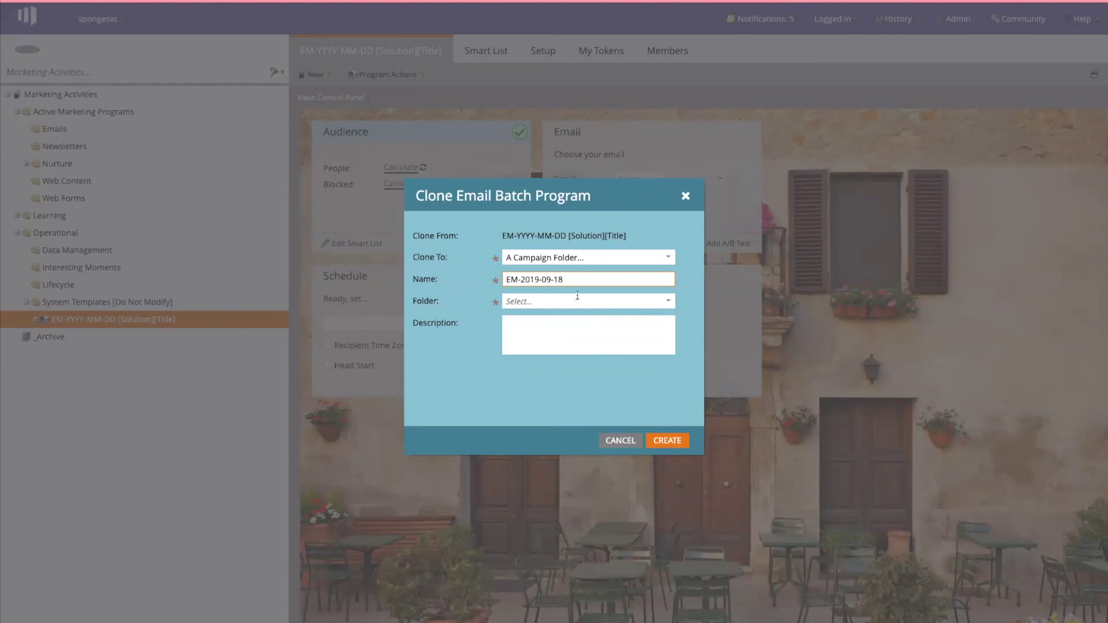
{"action": "type", "text": "New Email"}
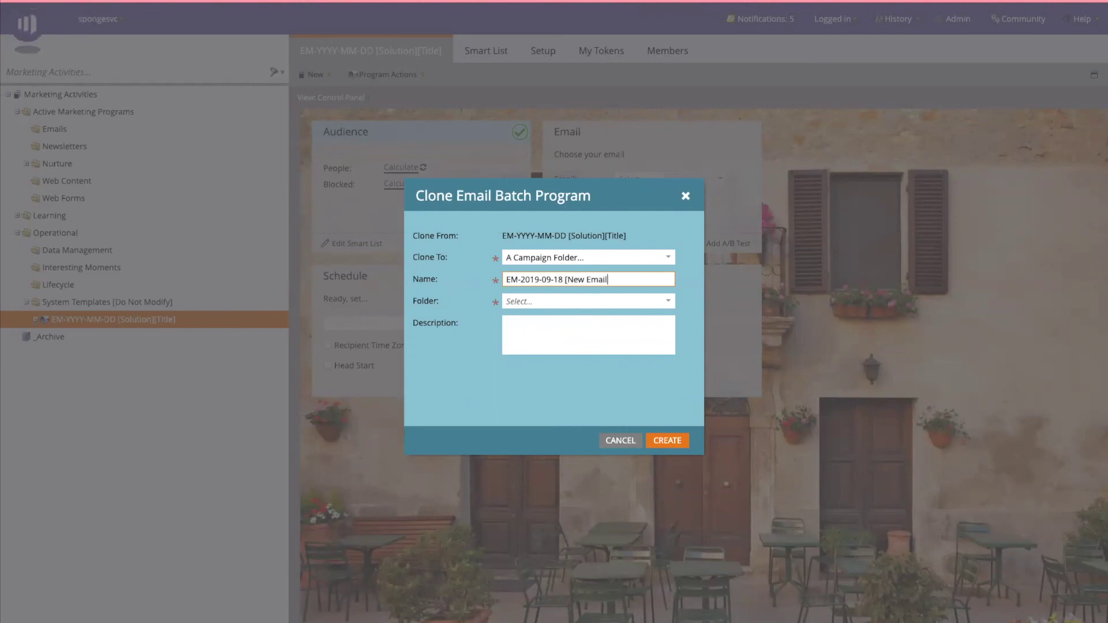
{"action": "type", "text": " for solutio"}
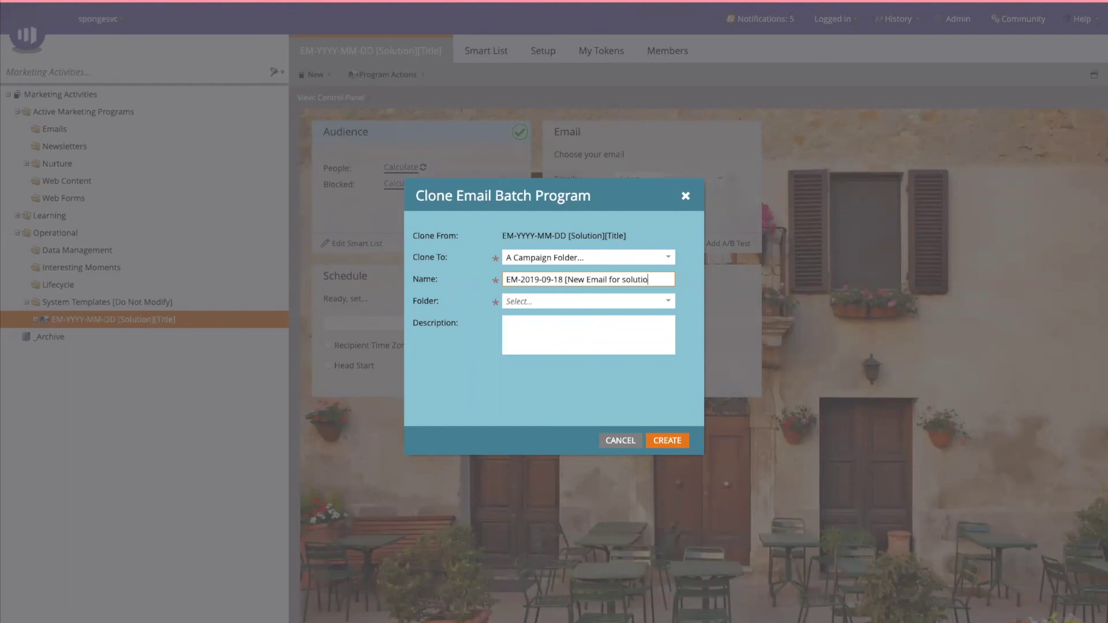
{"action": "key", "text": "Tab"}
{"action": "left_click", "coordinate": [661, 303]}
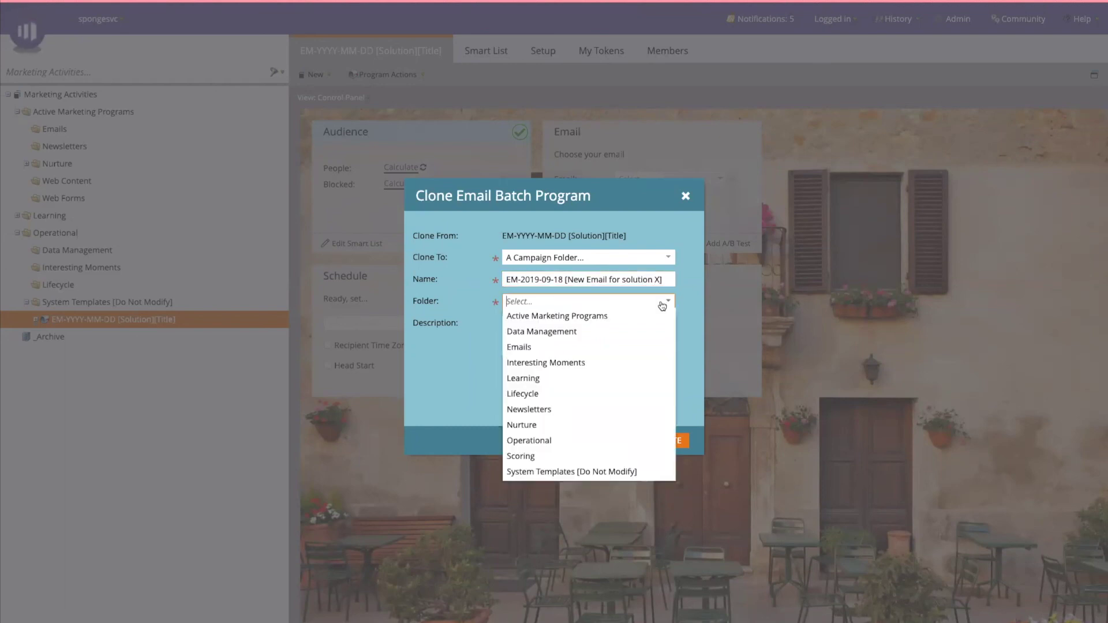
{"action": "left_click", "coordinate": [534, 316]}
{"action": "left_click", "coordinate": [538, 336]}
{"action": "left_click", "coordinate": [669, 441]}
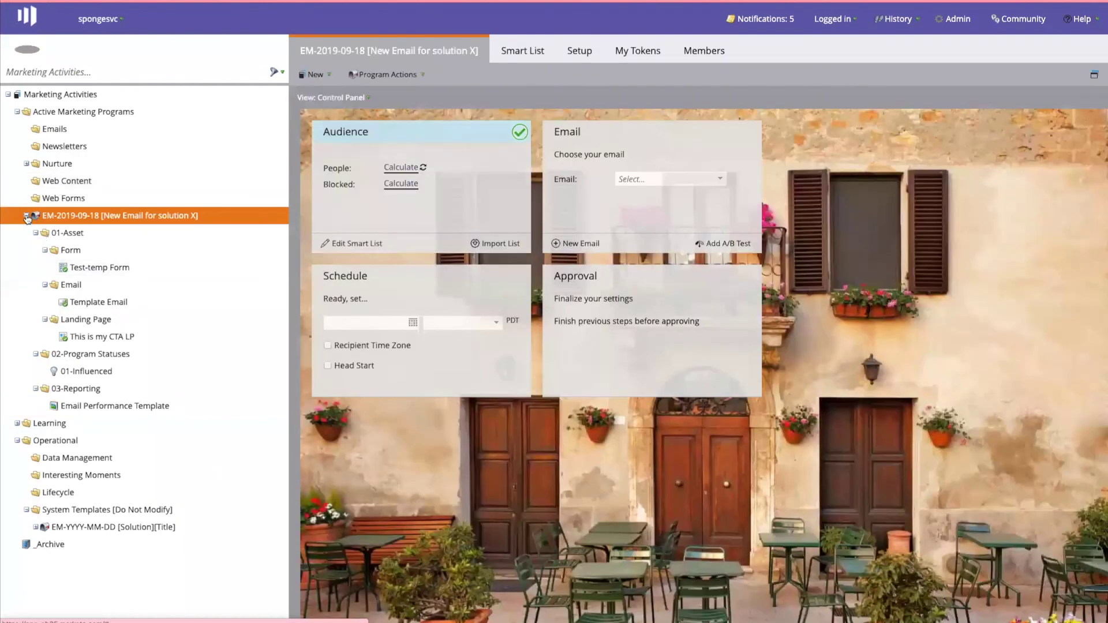
{"action": "left_click", "coordinate": [26, 216]}
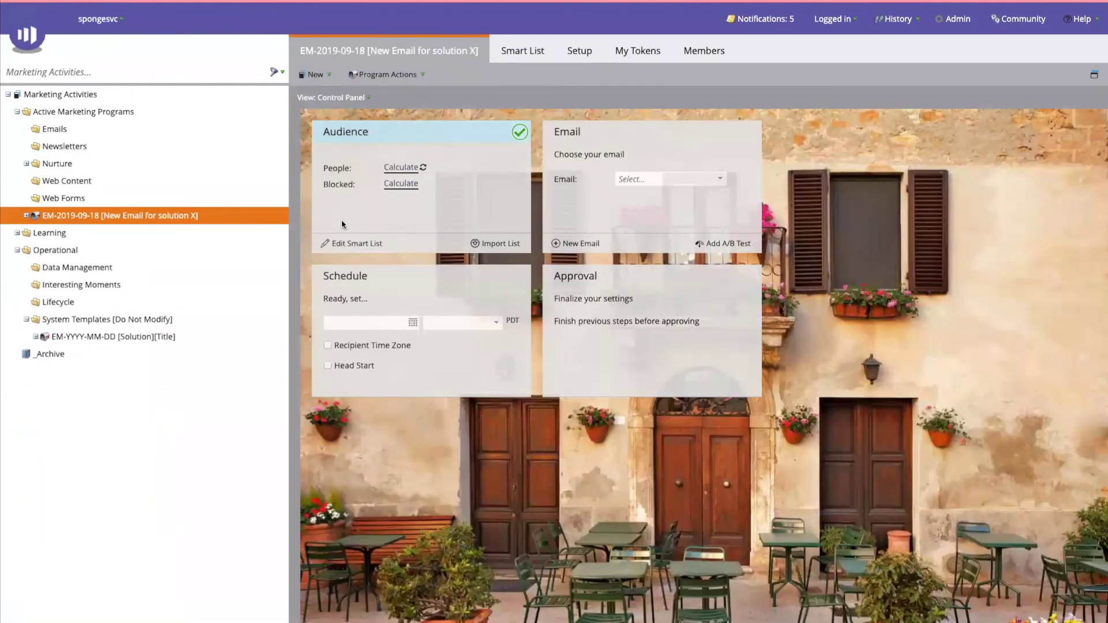